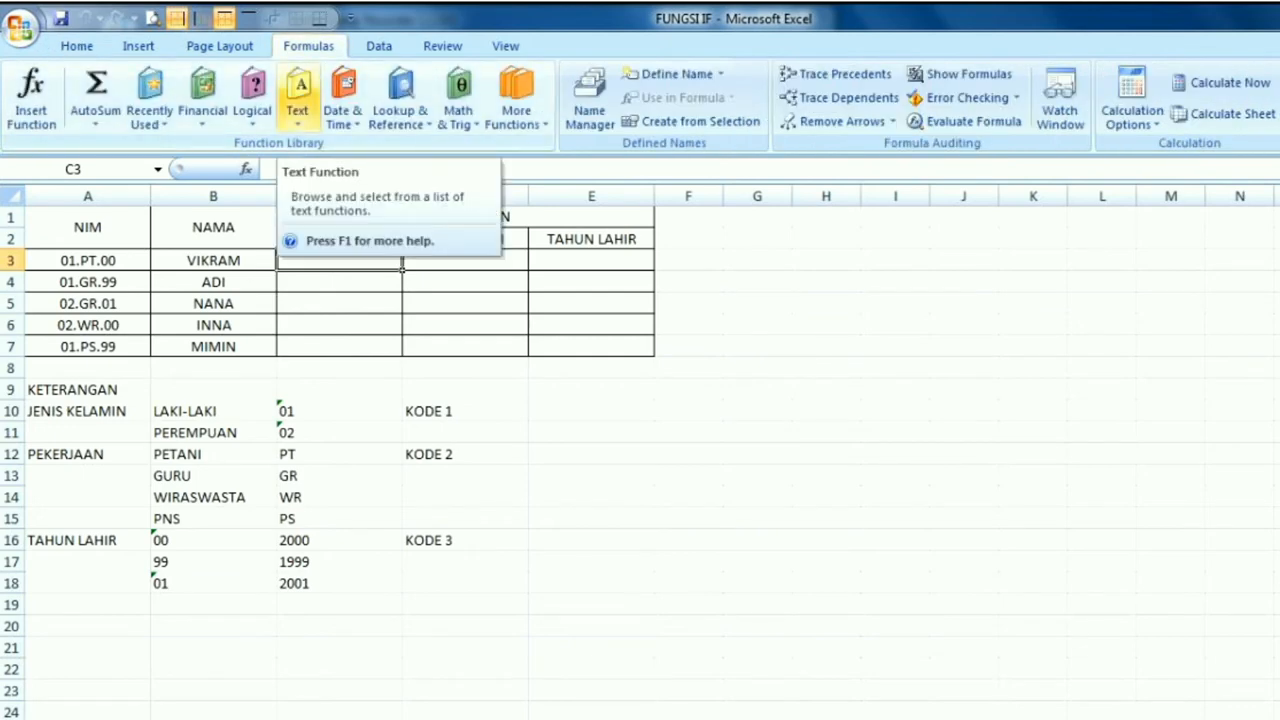
Insert the logical function IF in cell C3 under JENIS KELAMIN
left_click(252, 100)
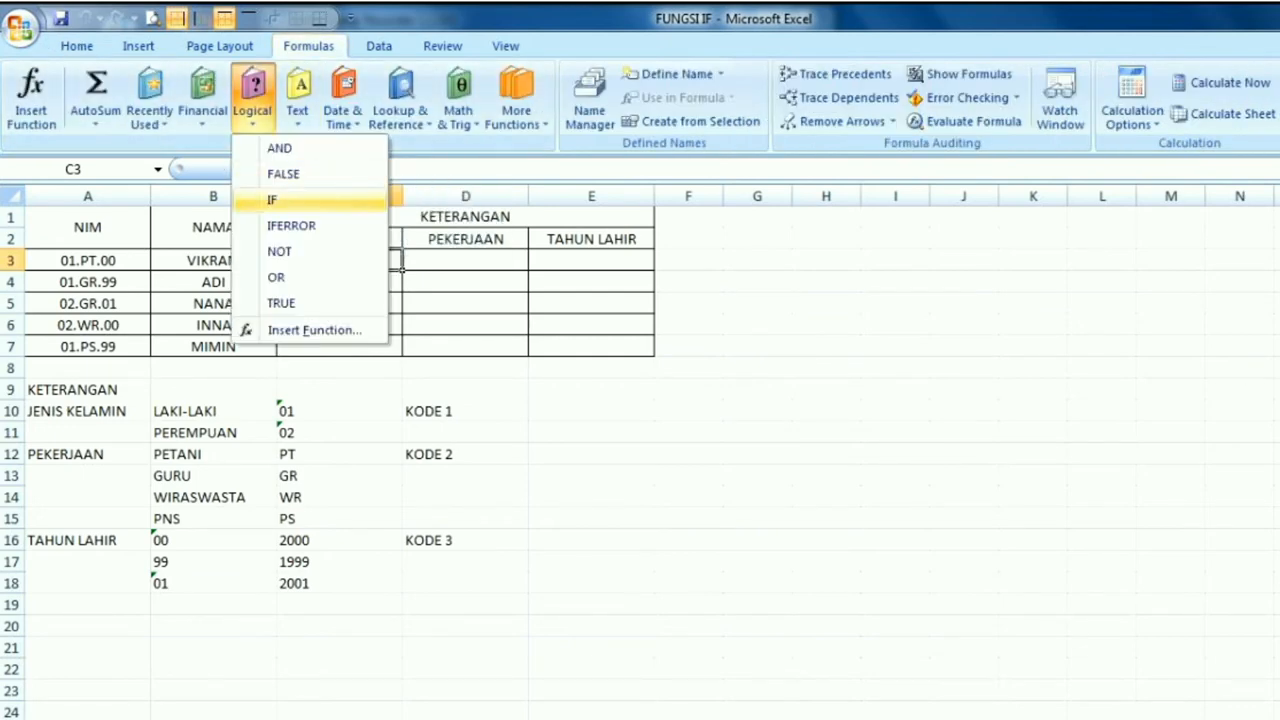
key("Escape")
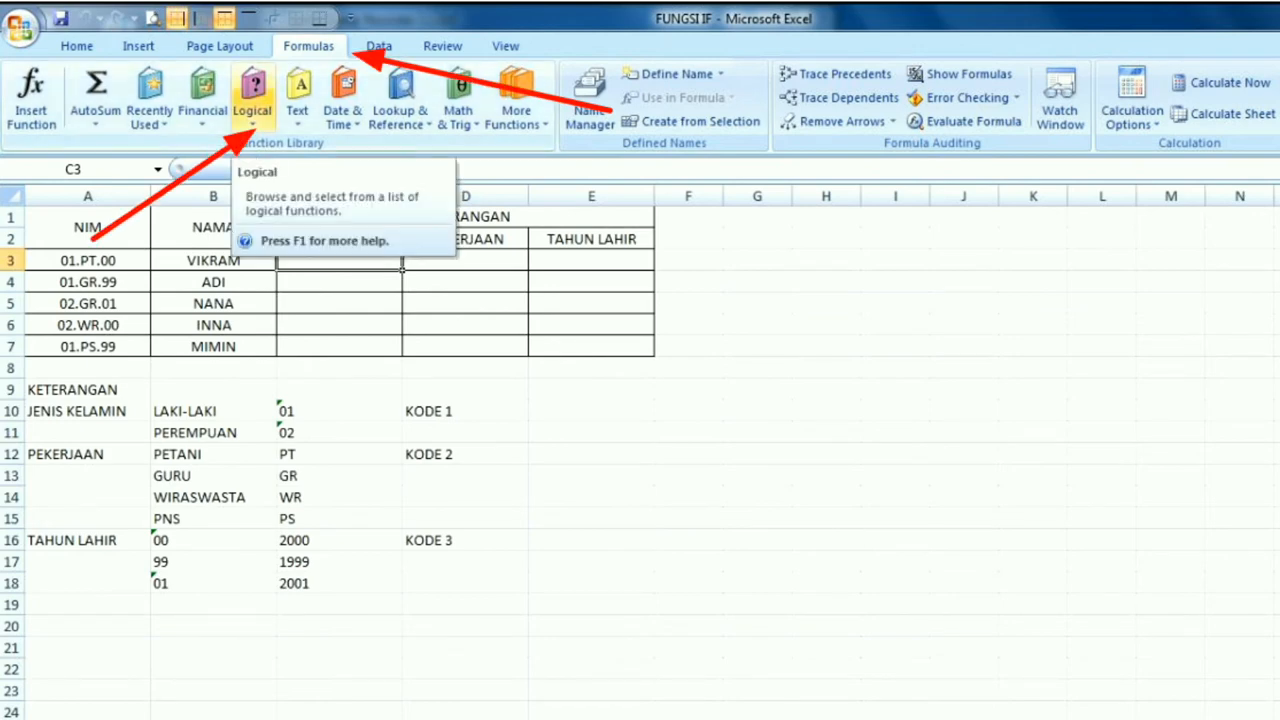
left_click(252, 105)
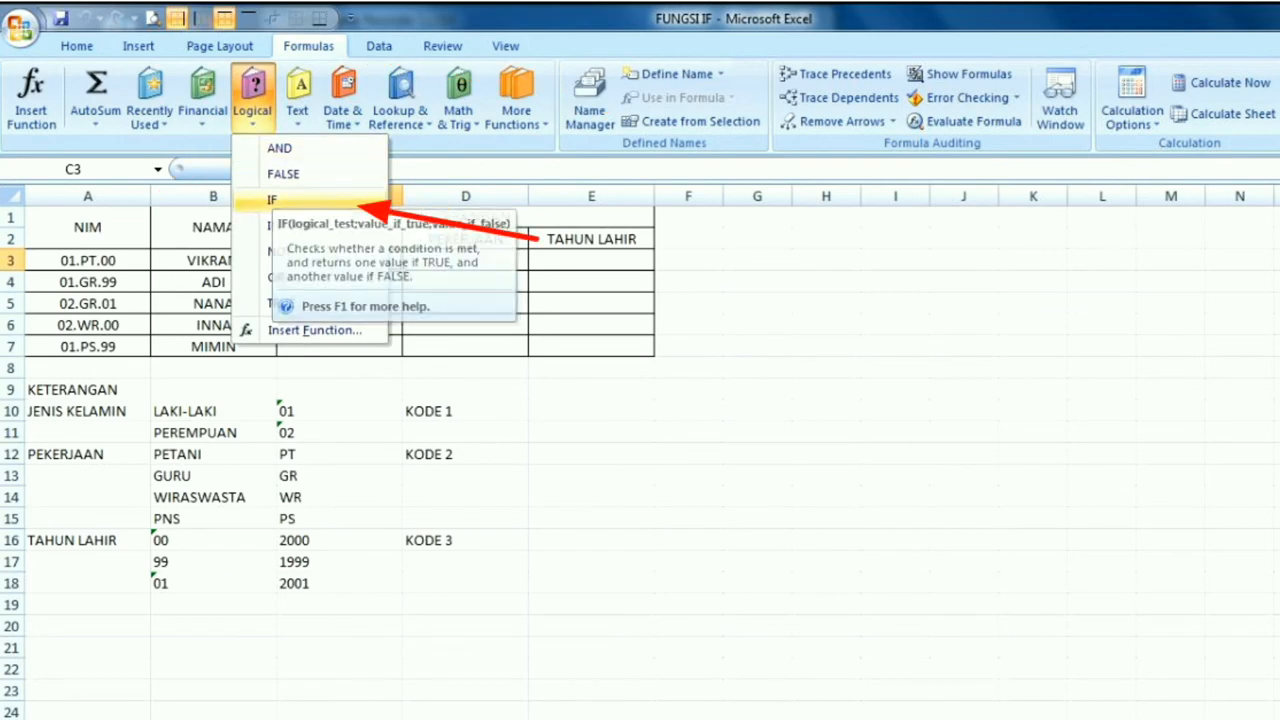
left_click(272, 200)
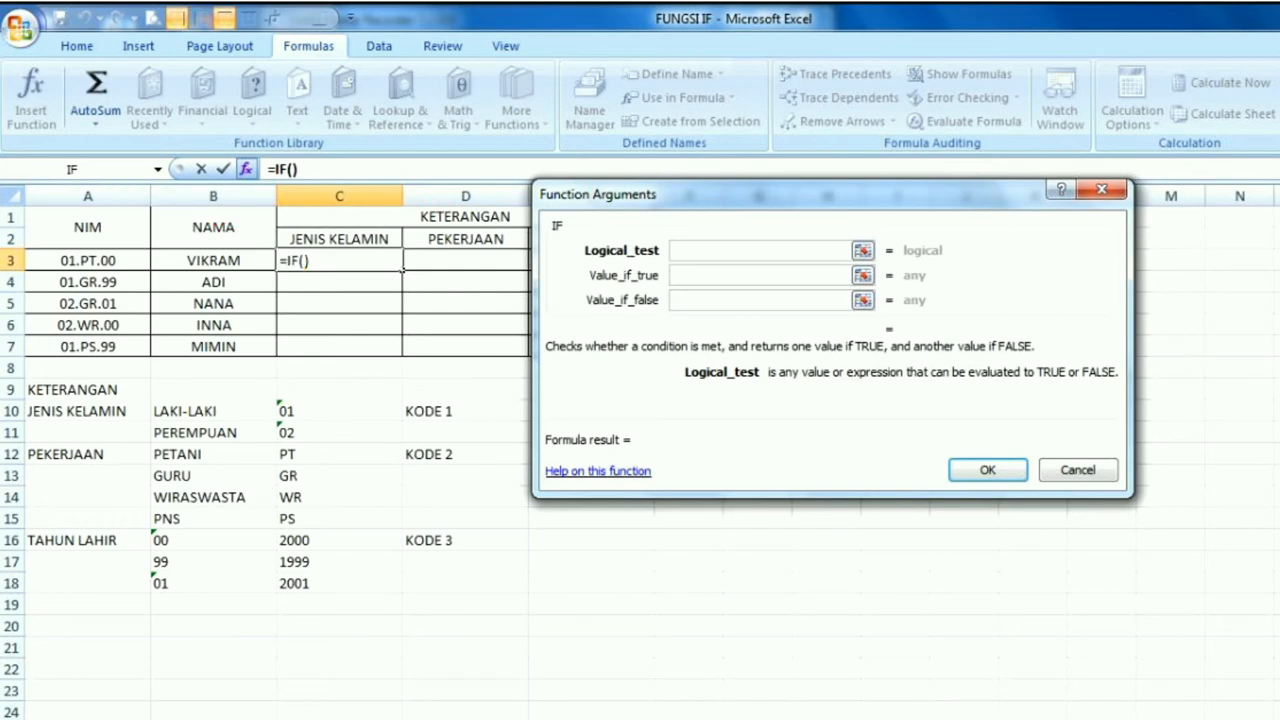
Nest the LEFT function from the Text category as the logical test of the IF in C3
left_click(158, 169)
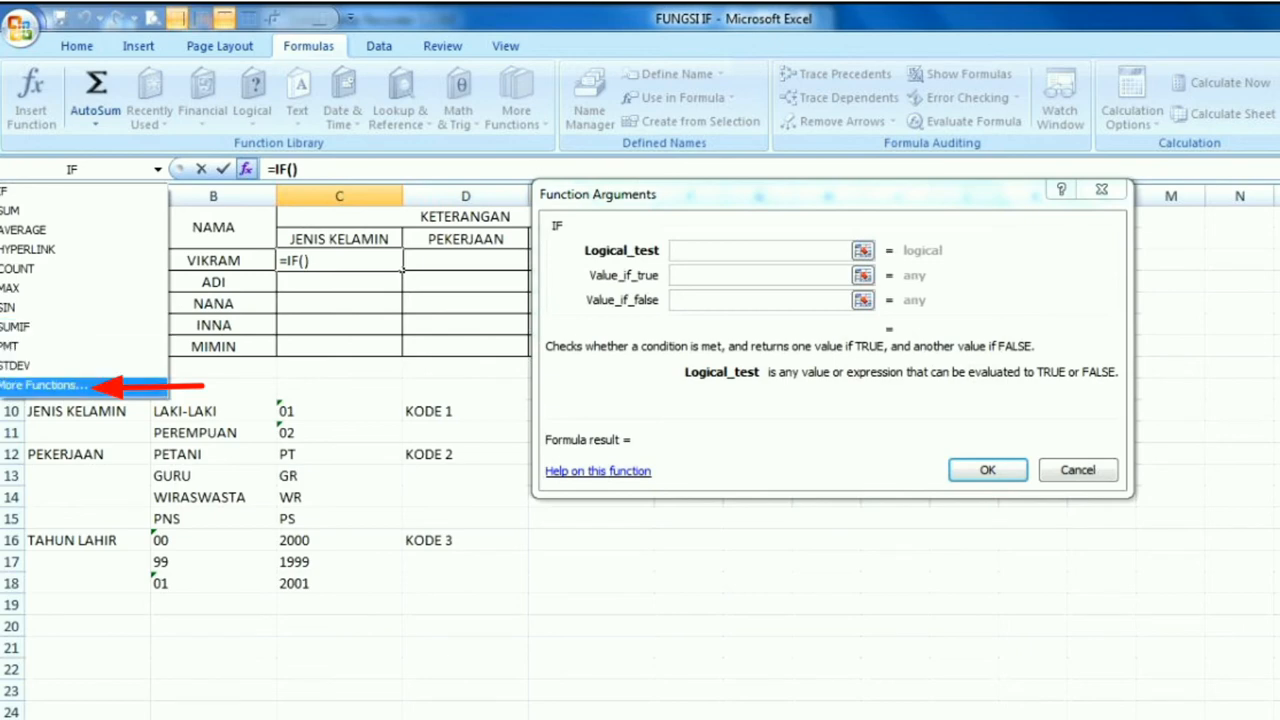
left_click(45, 385)
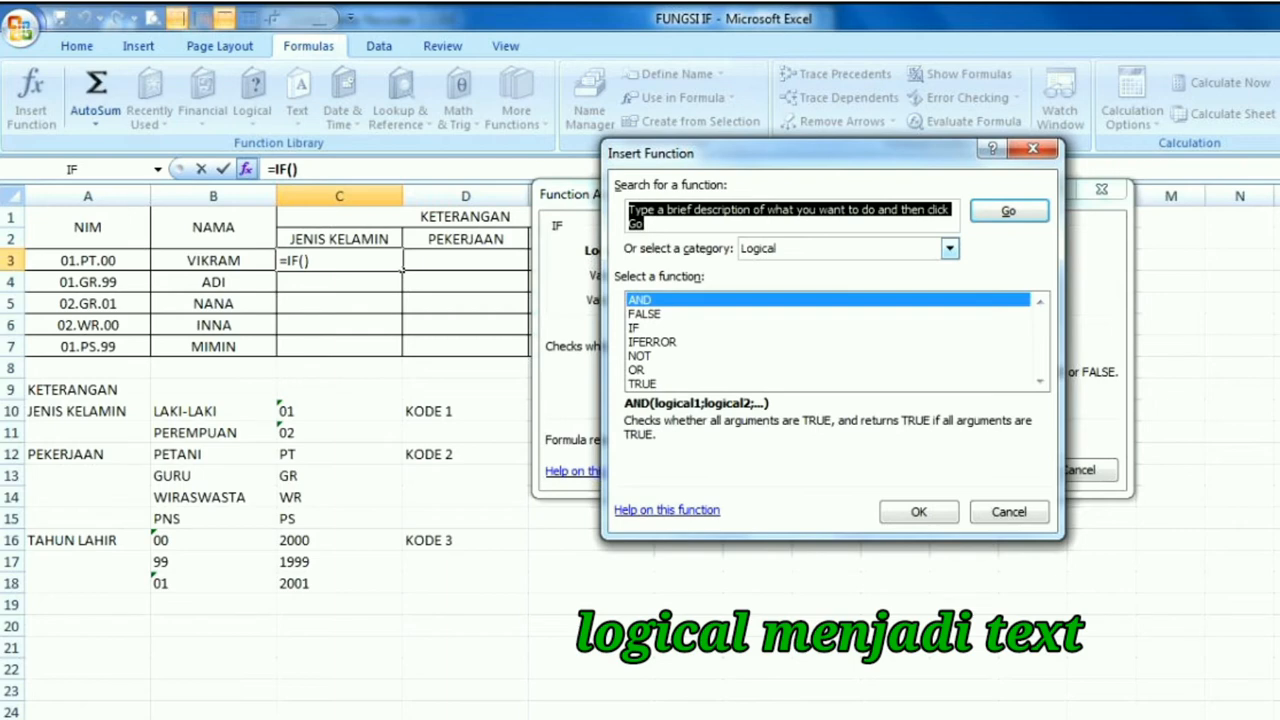
left_click(949, 248)
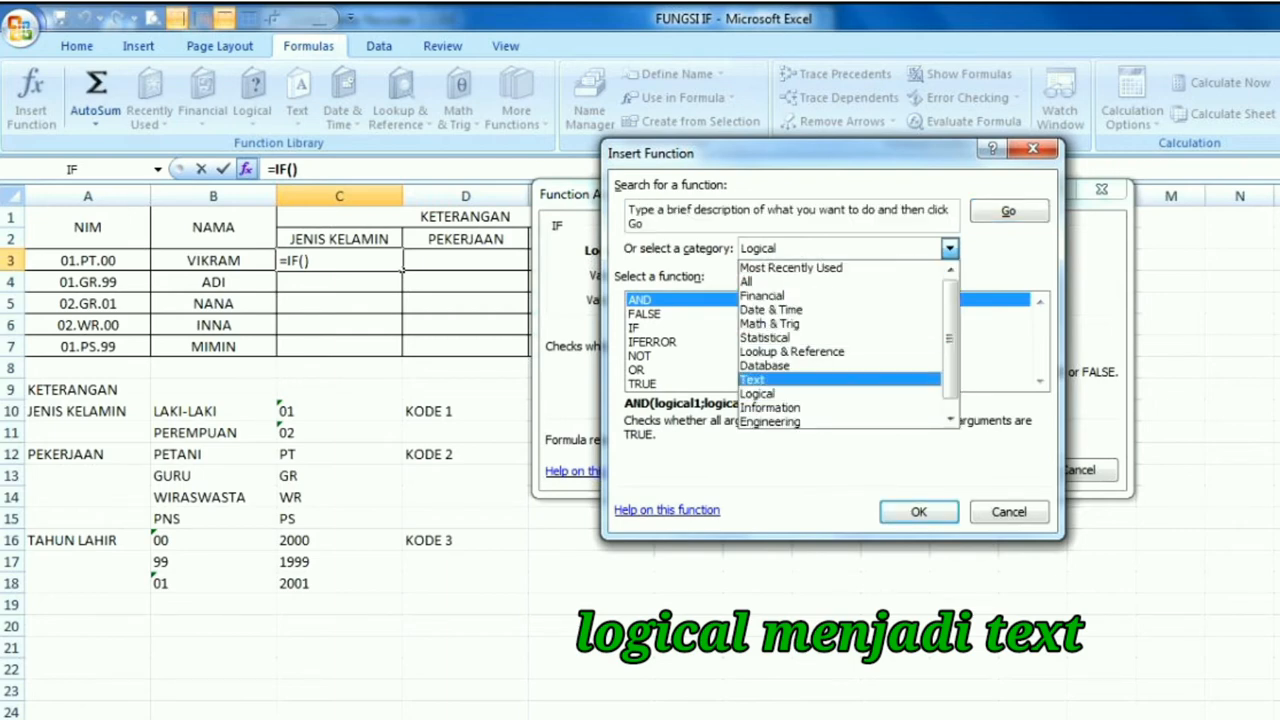
left_click(753, 380)
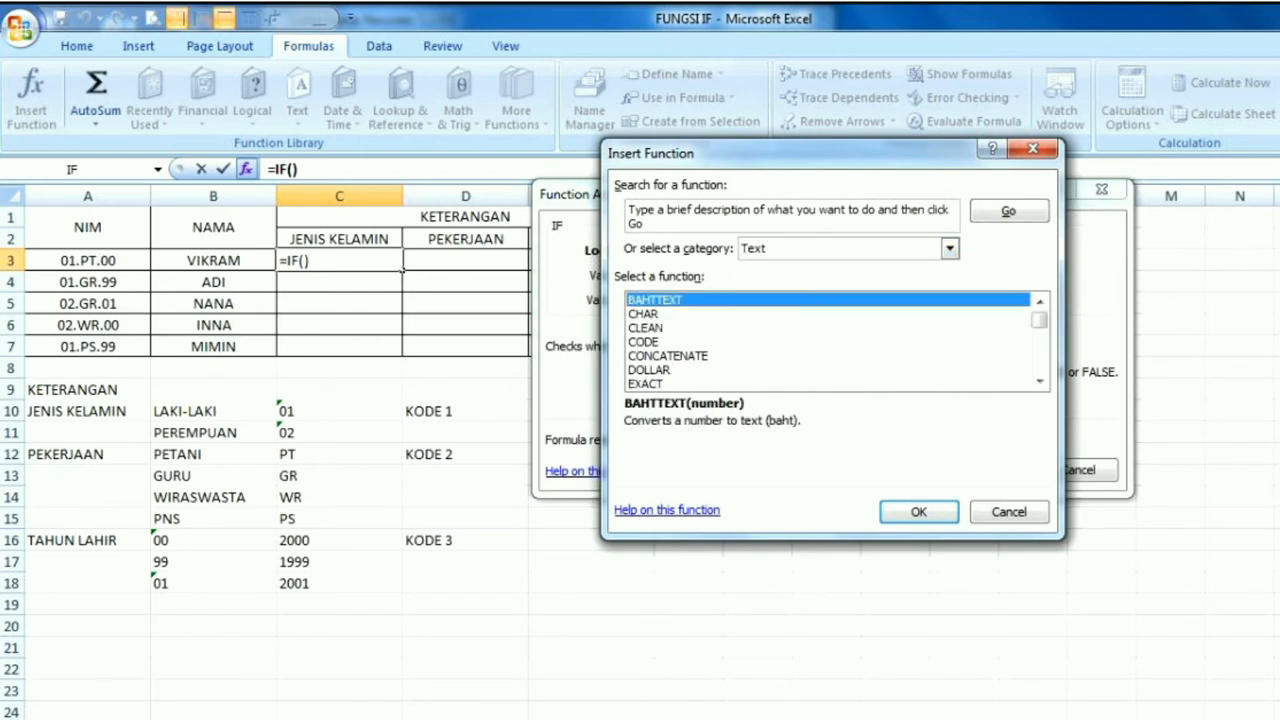
scroll(830, 340, "down", 4)
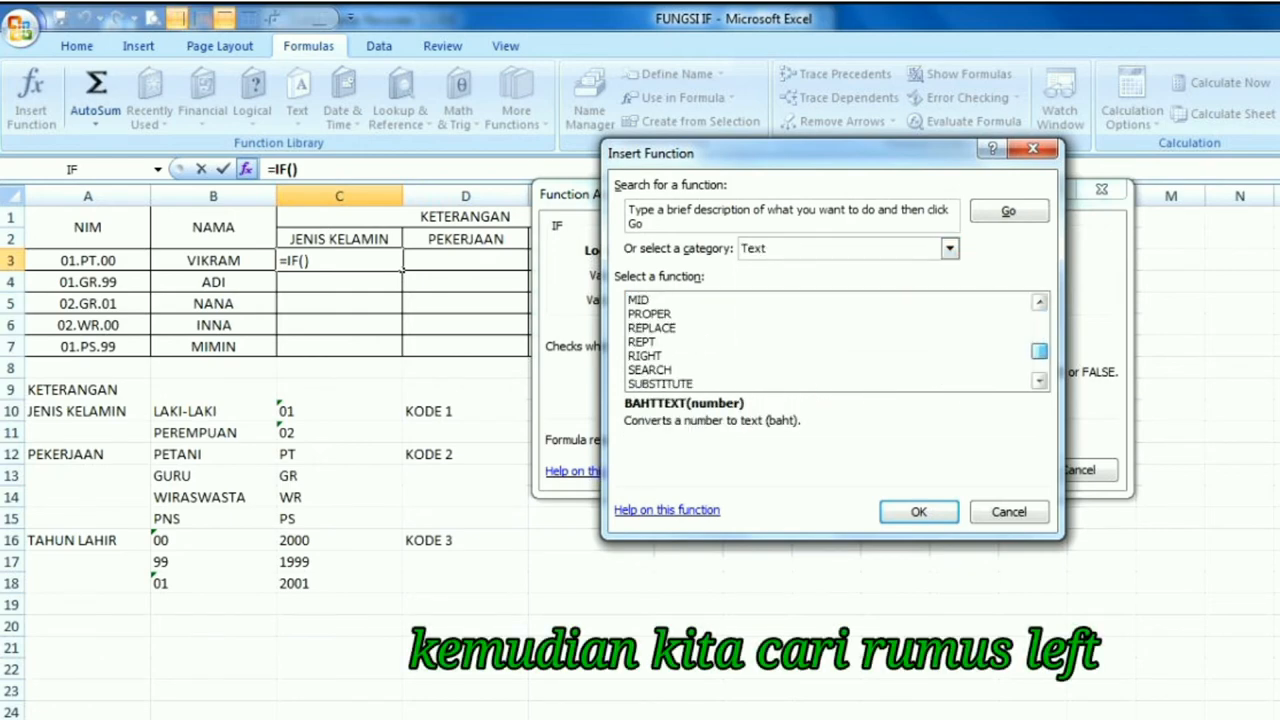
scroll(830, 340, "up", 1)
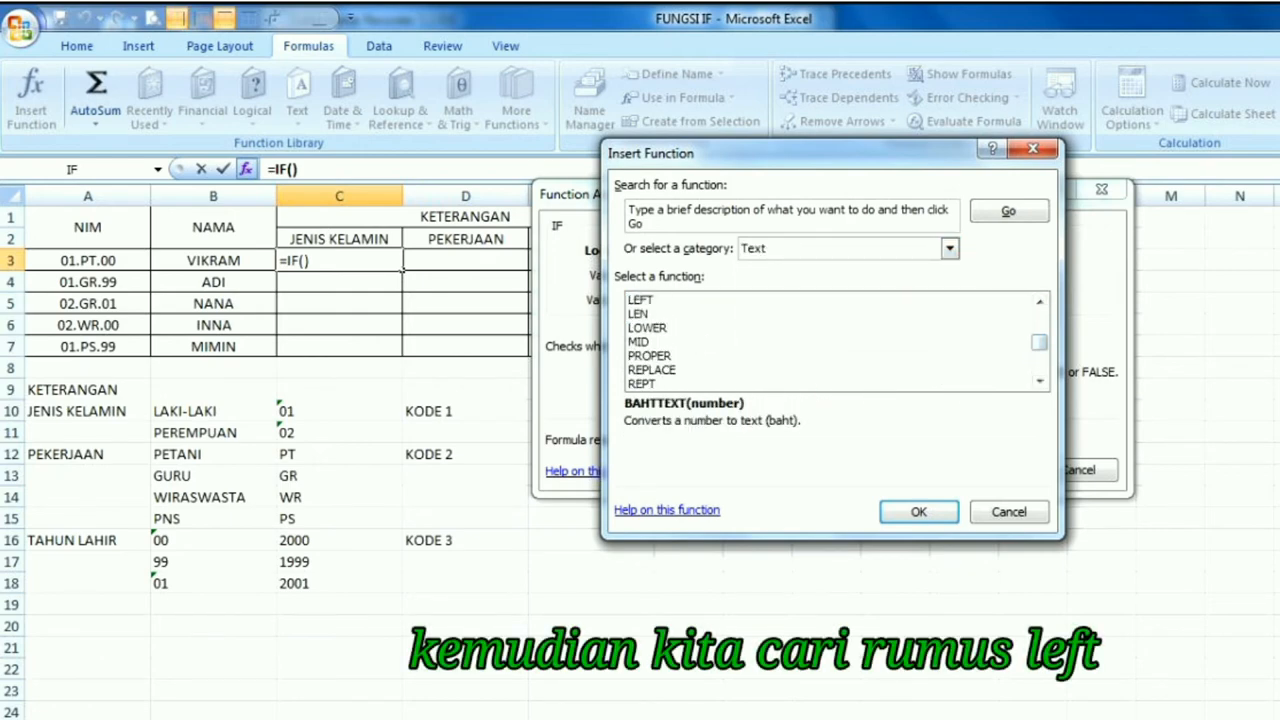
left_click(641, 300)
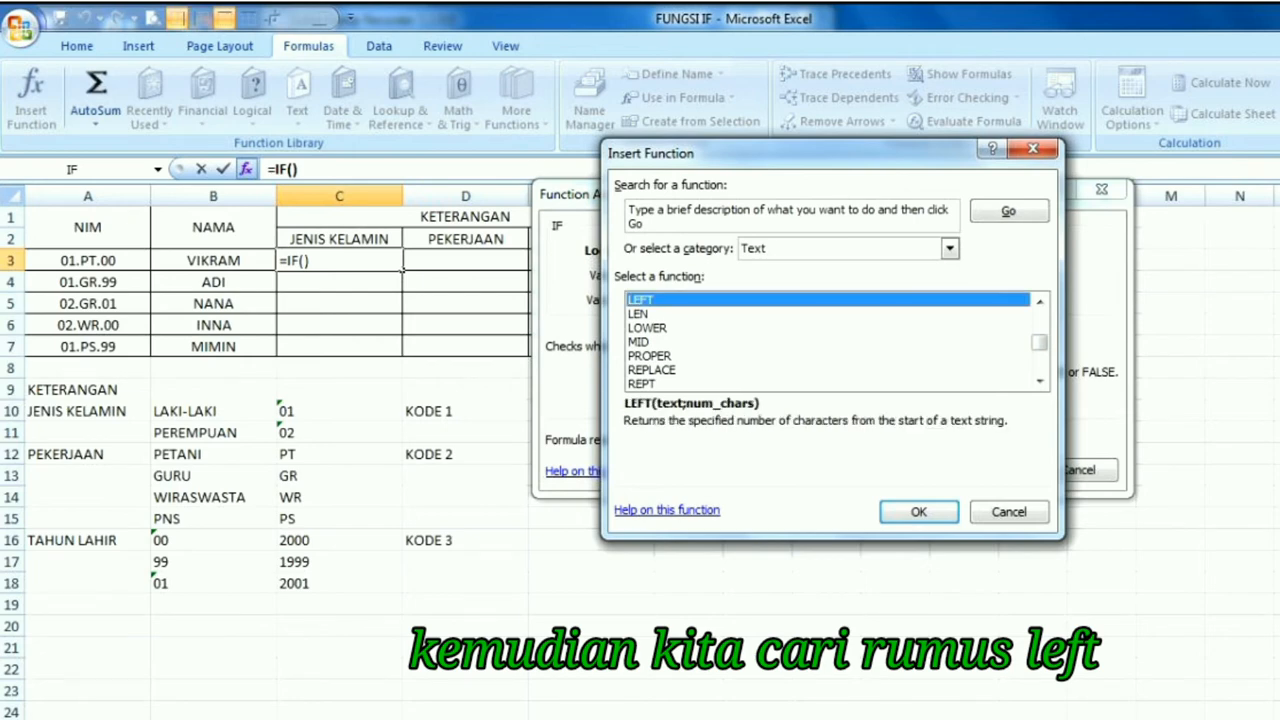
key("Return")
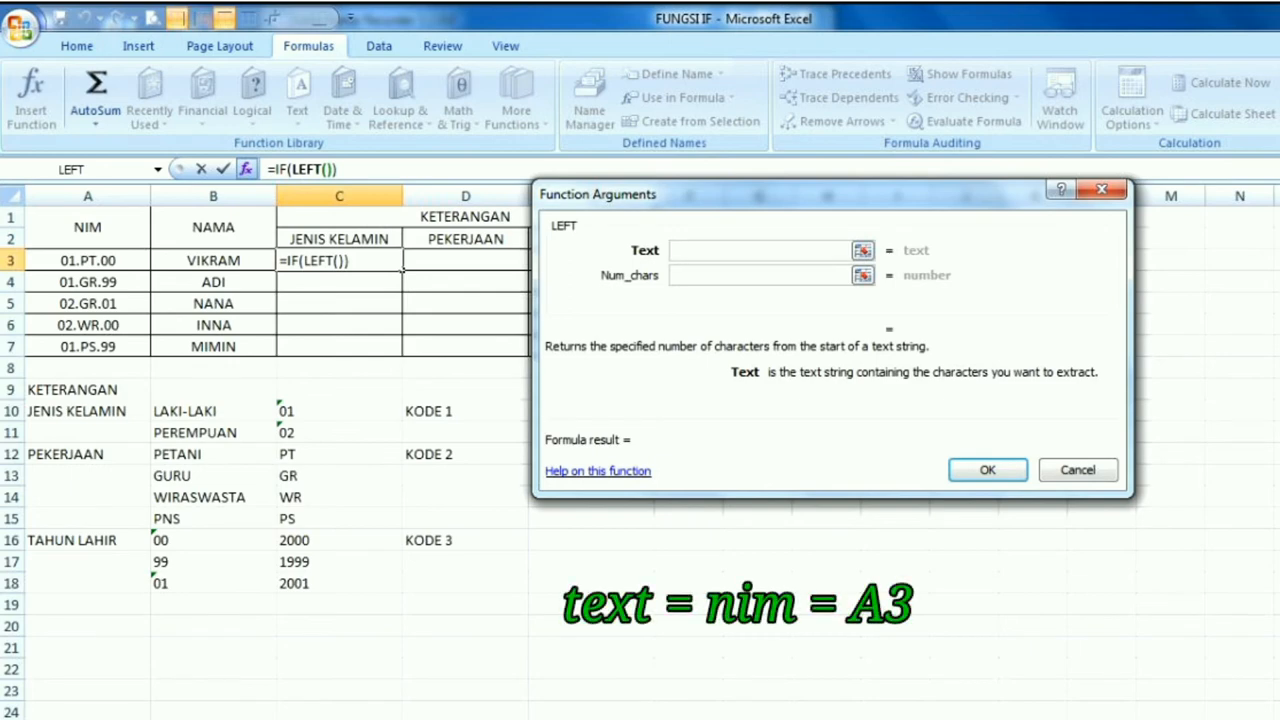
Give the LEFT function cell A3 as its text and 2 as its number of characters
left_click(88, 261)
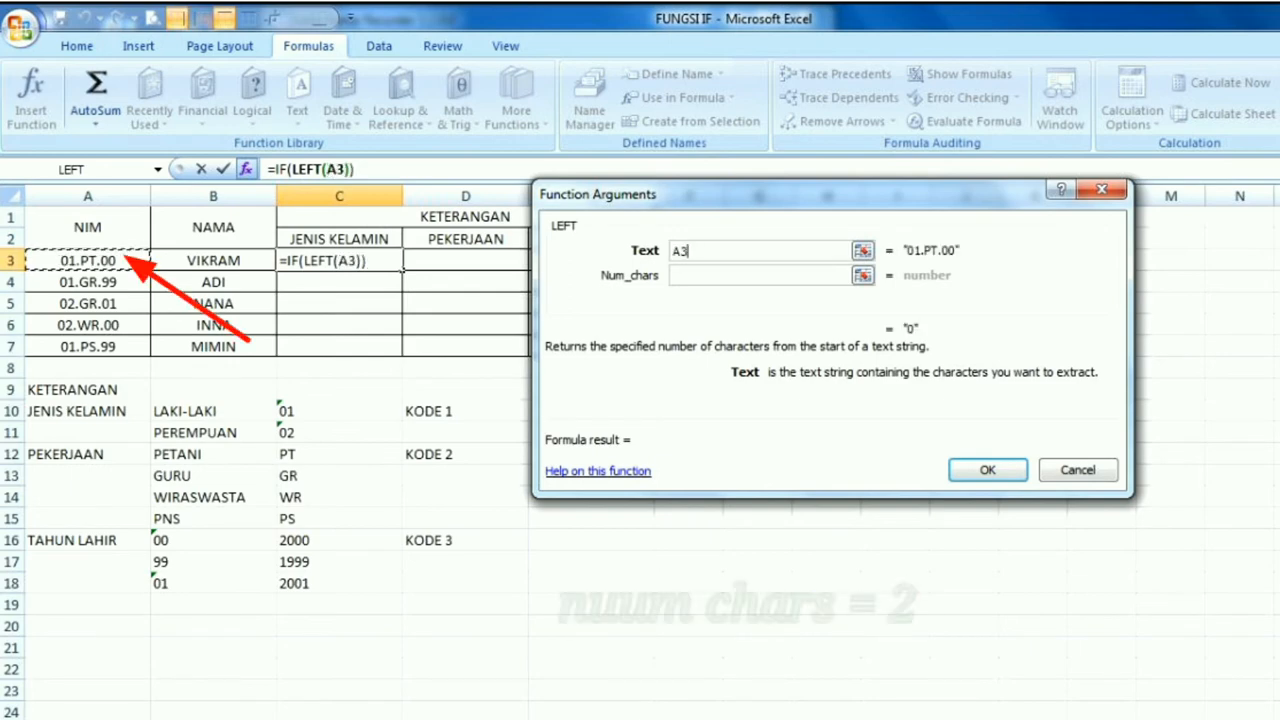
key("Tab")
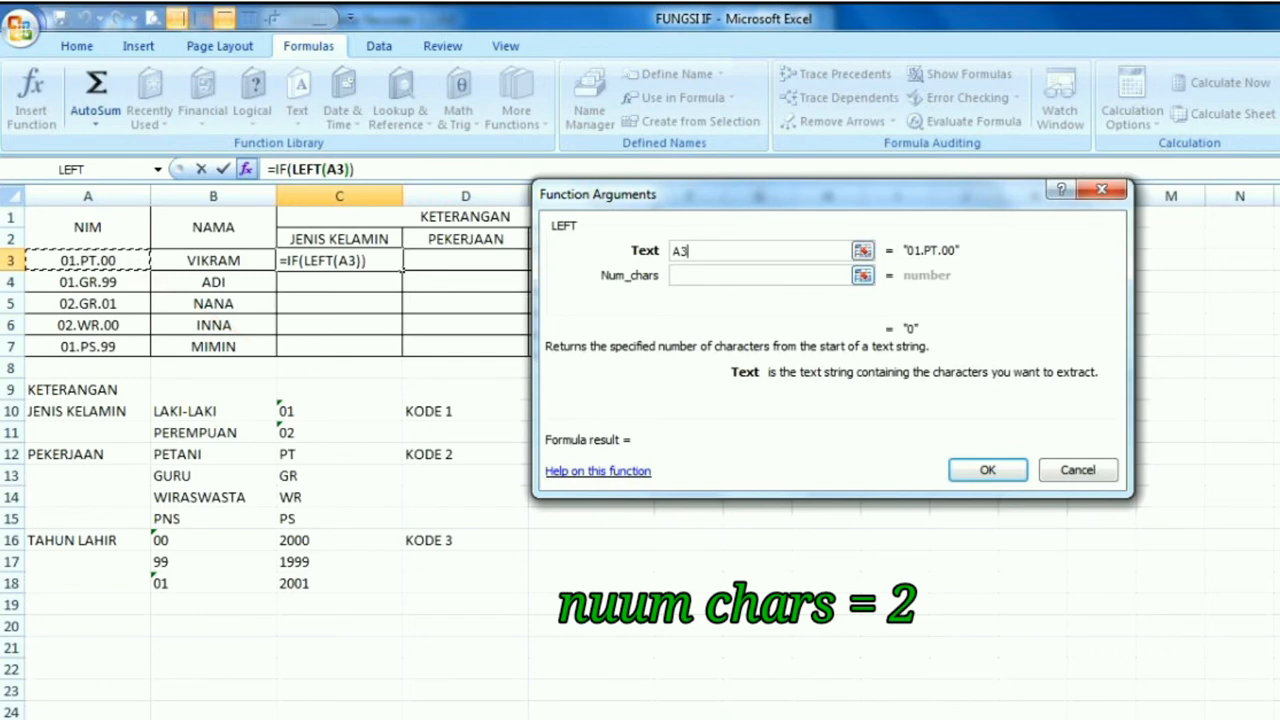
type("2")
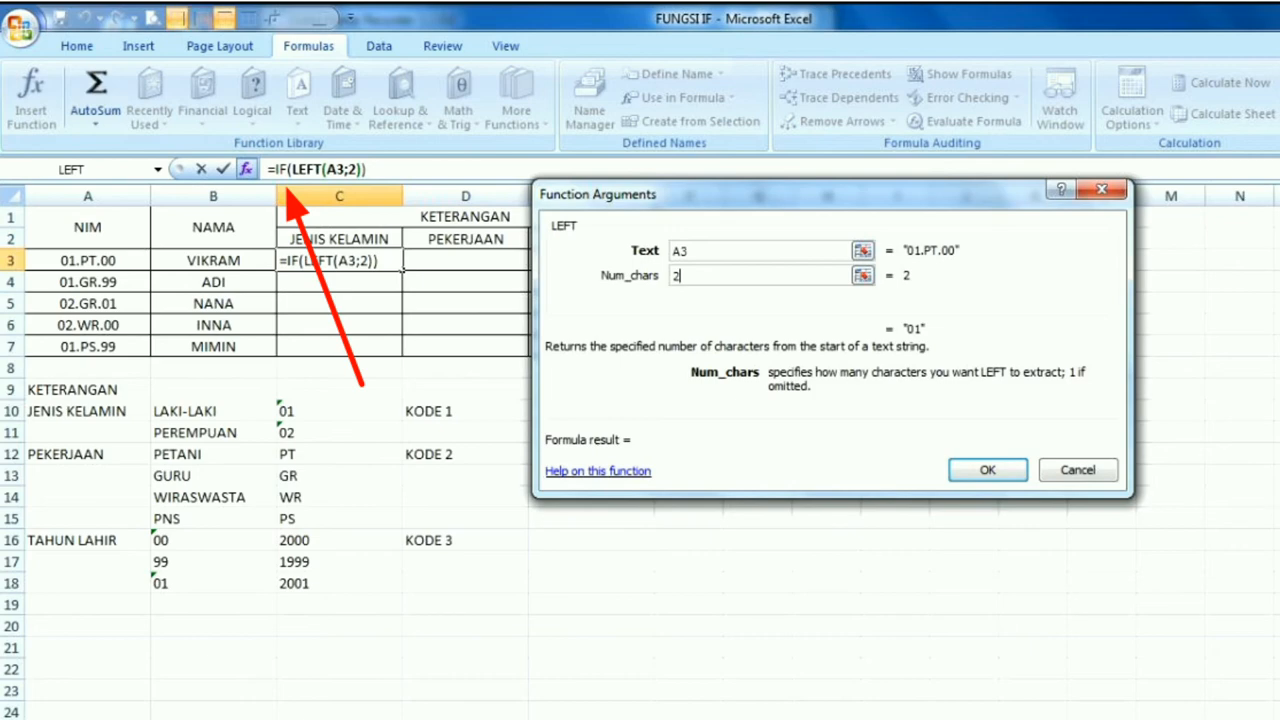
Return to the IF arguments and complete the logical test as LEFT(A3;2)="01"
left_click(287, 170)
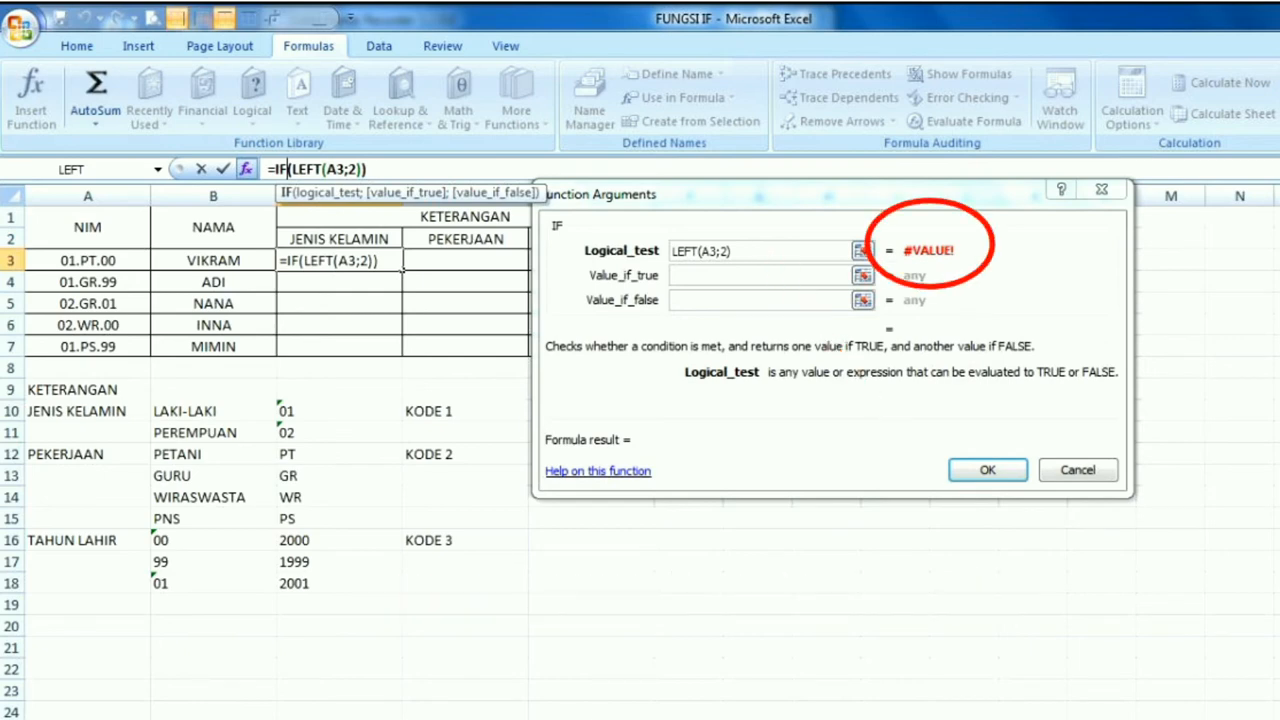
left_click(740, 251)
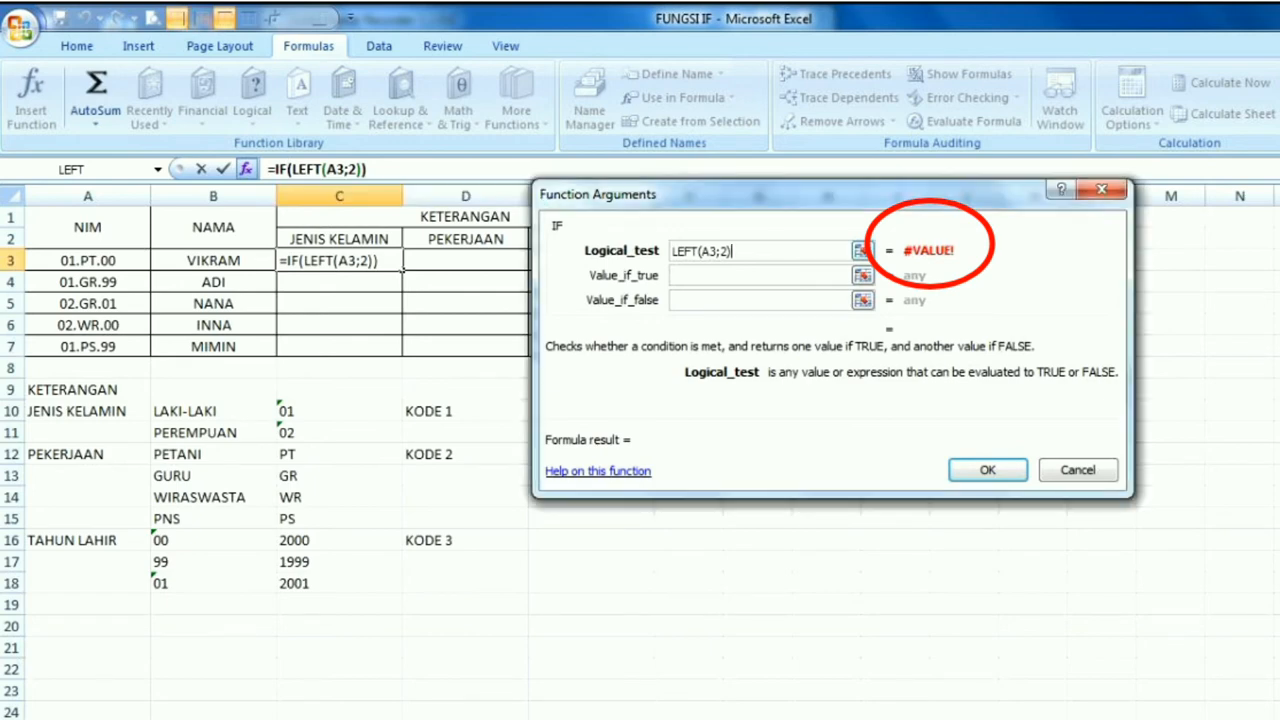
type("=")
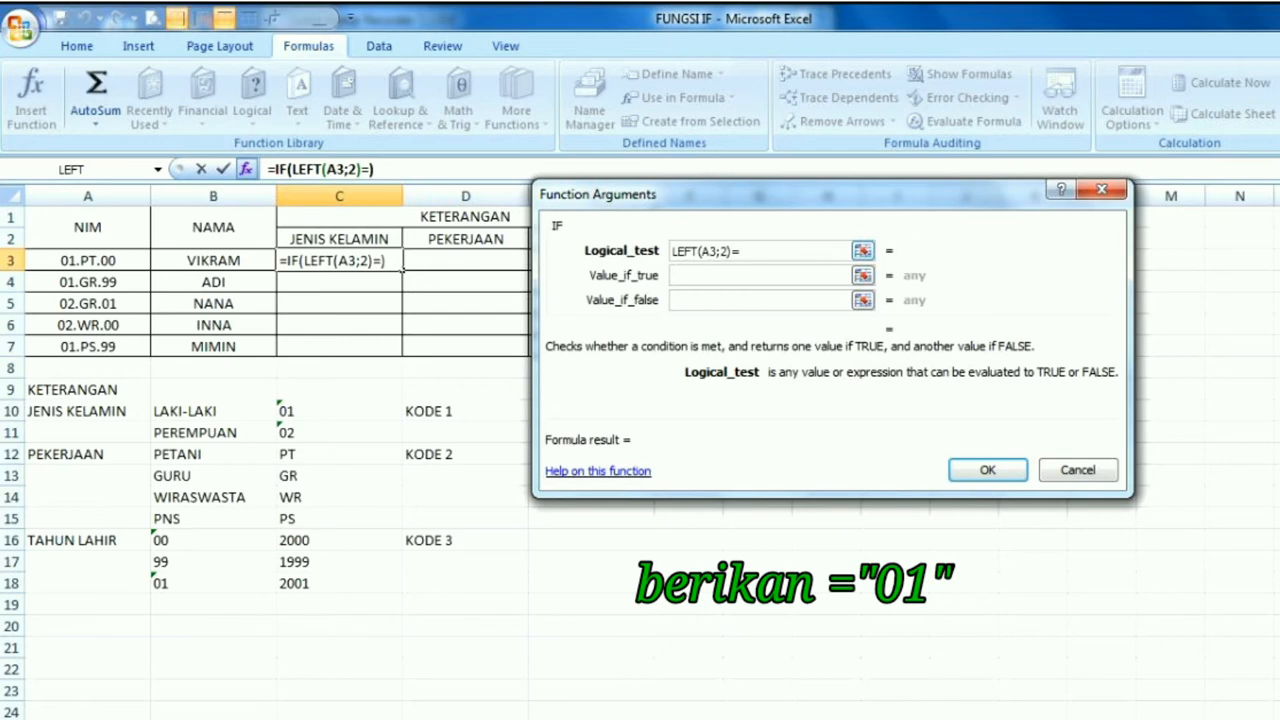
type("\"01")
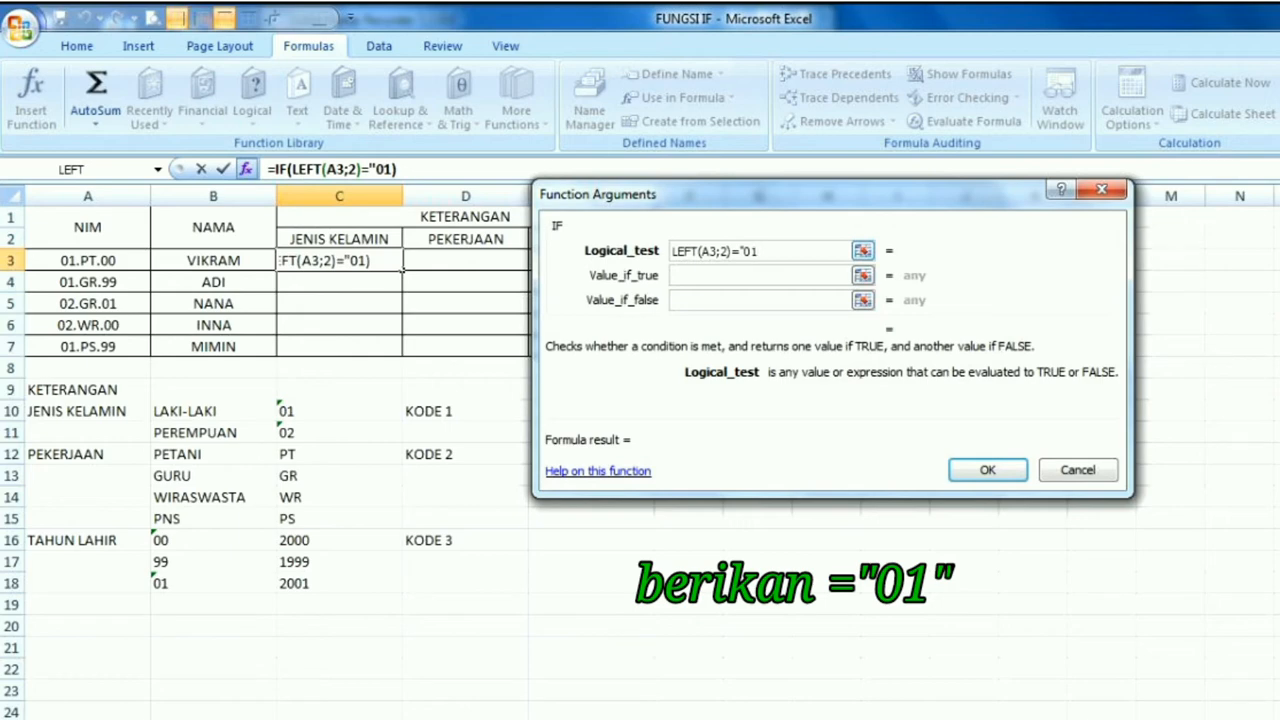
type("\"")
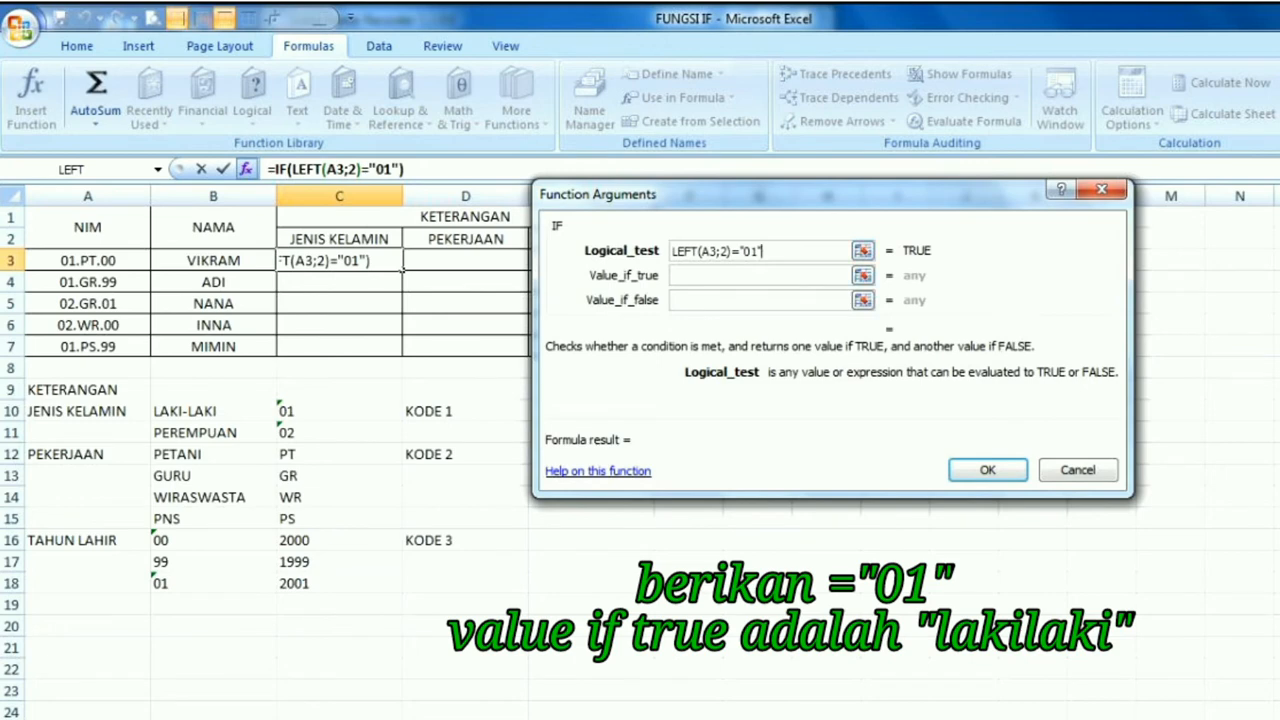
Set the IF function's value if true to "LAKI-LAKI"
left_click(759, 276)
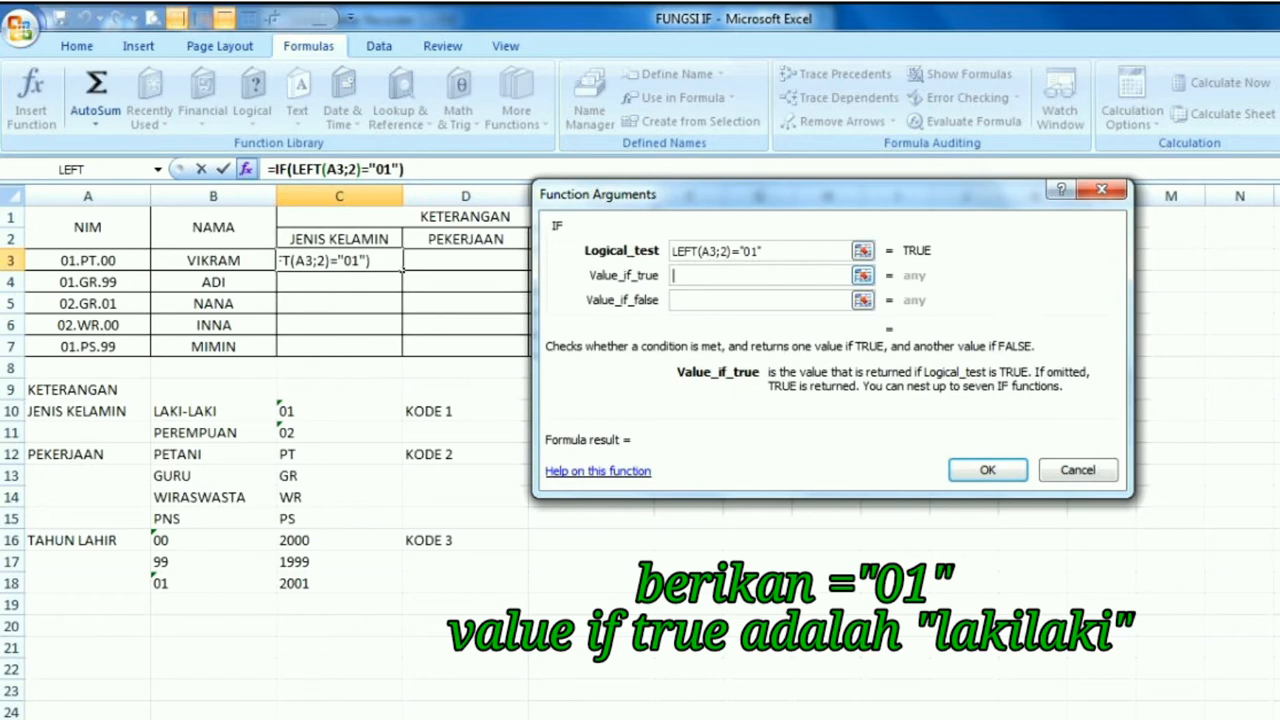
type("\"LAKI")
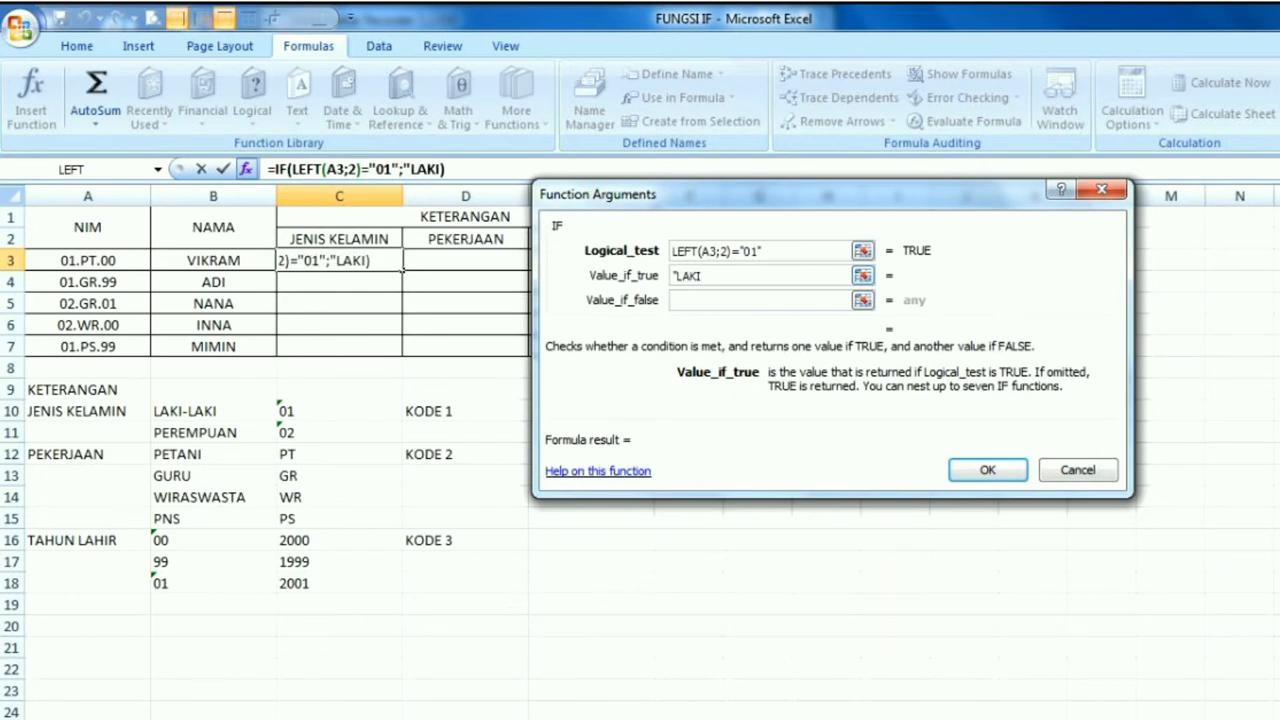
type("-LAKI")
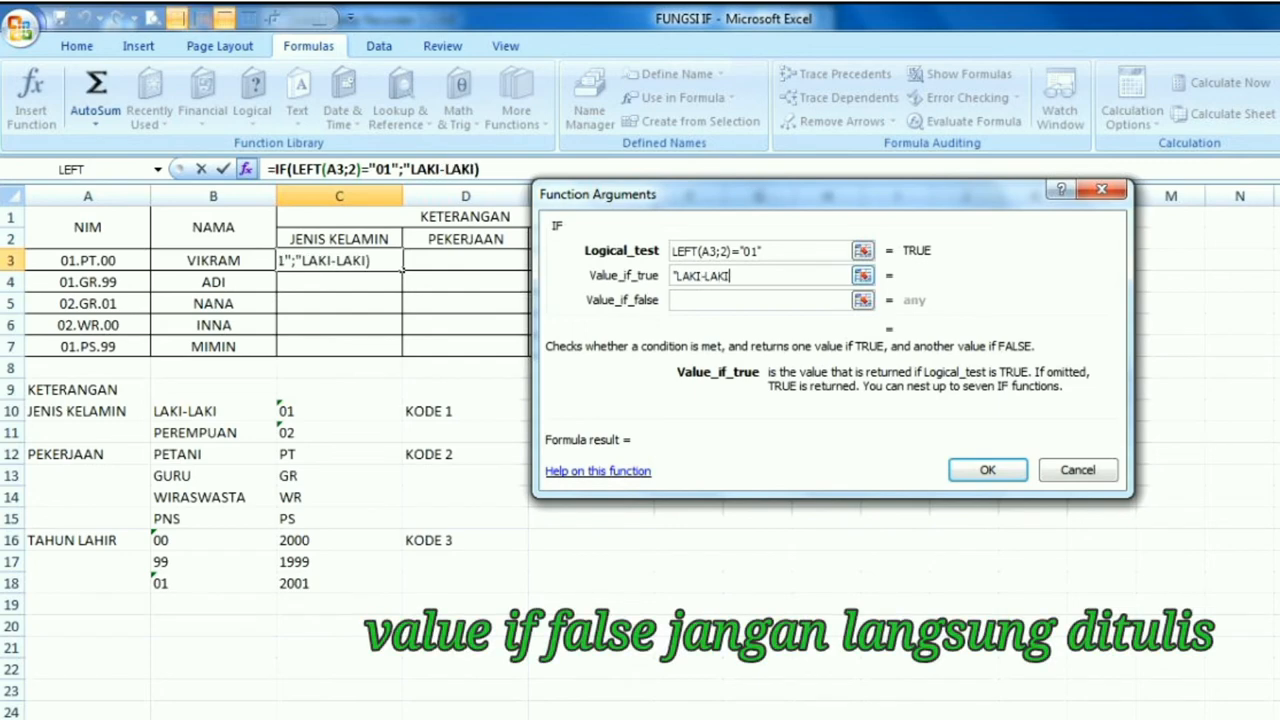
type("\"")
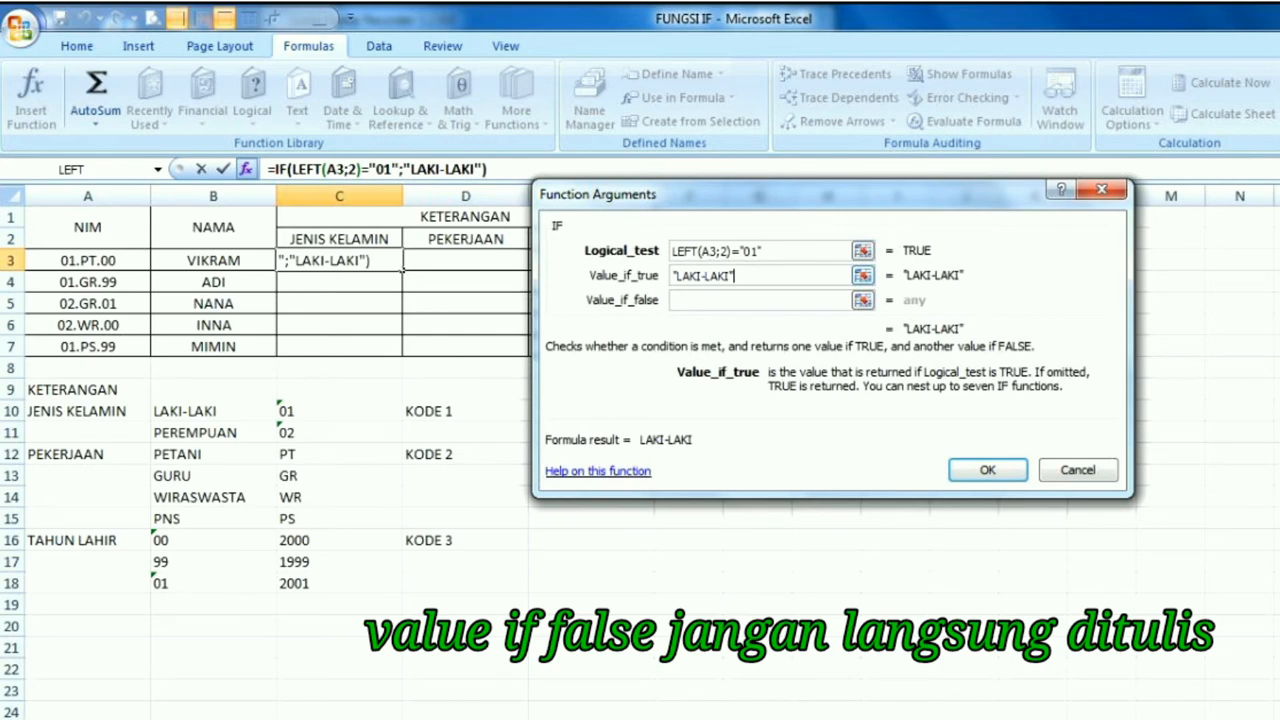
Nest a second IF function as the value if false of the first IF
key("Tab")
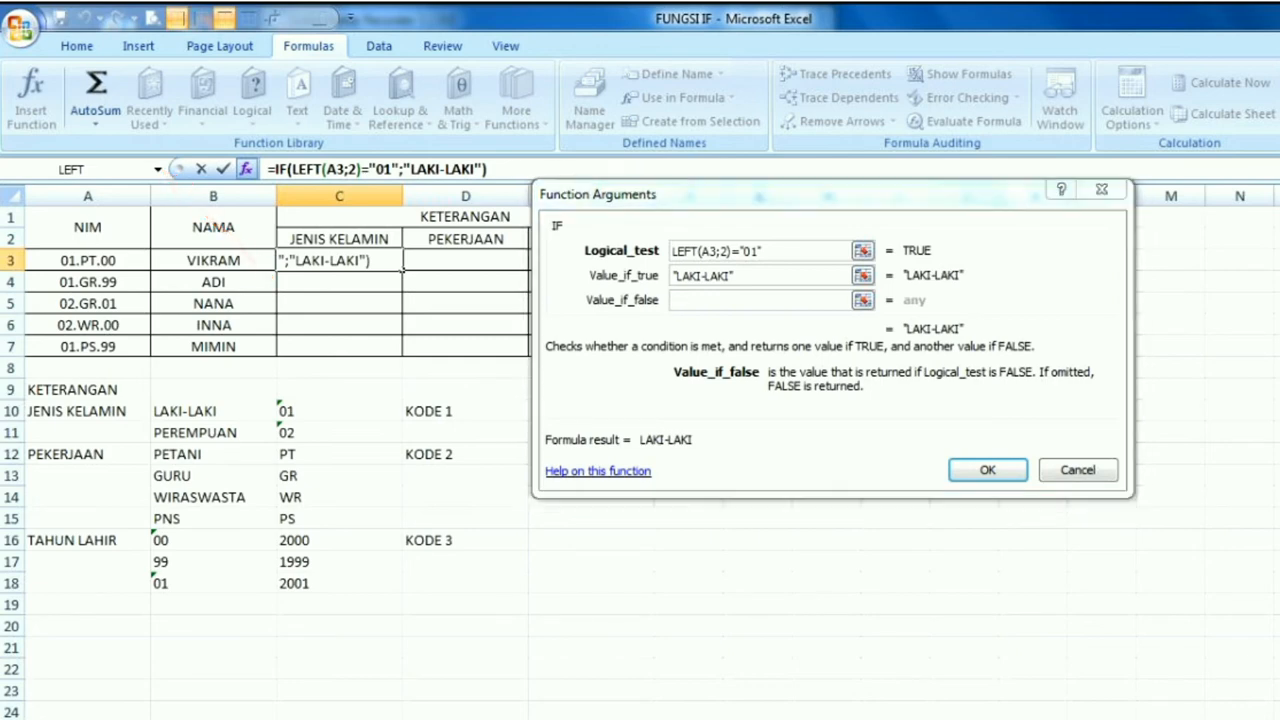
left_click(157, 169)
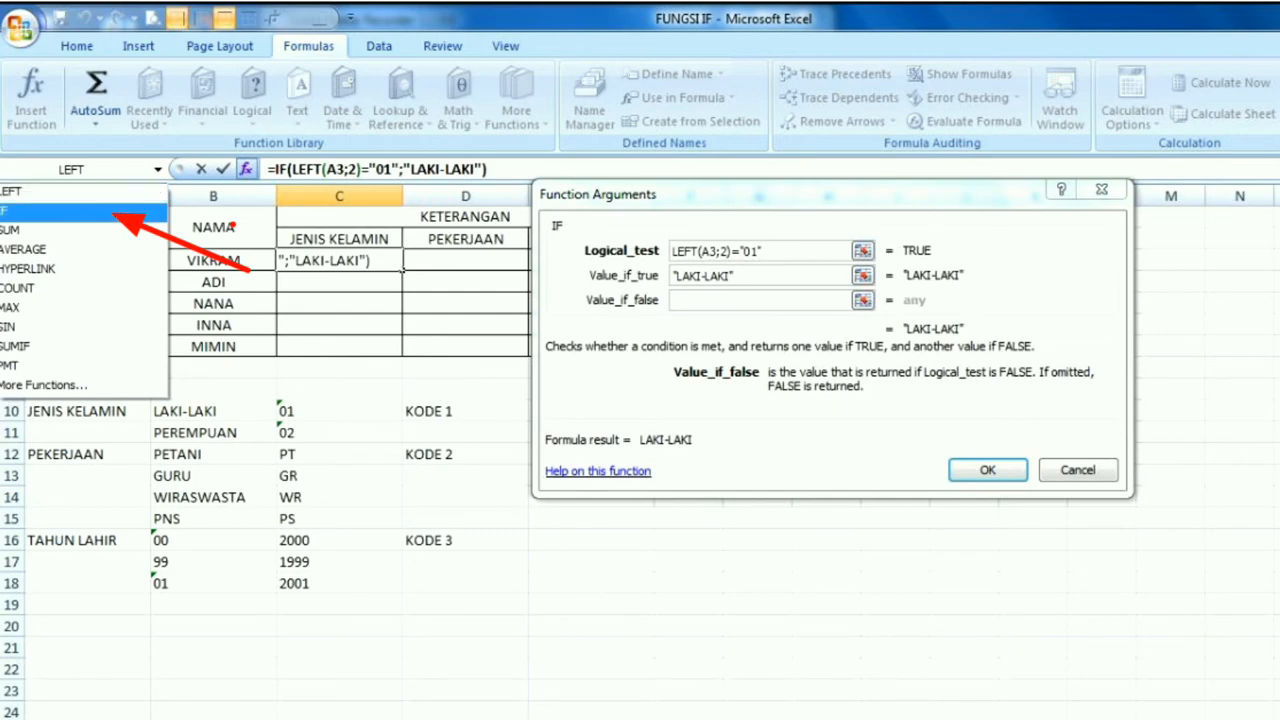
left_click(30, 210)
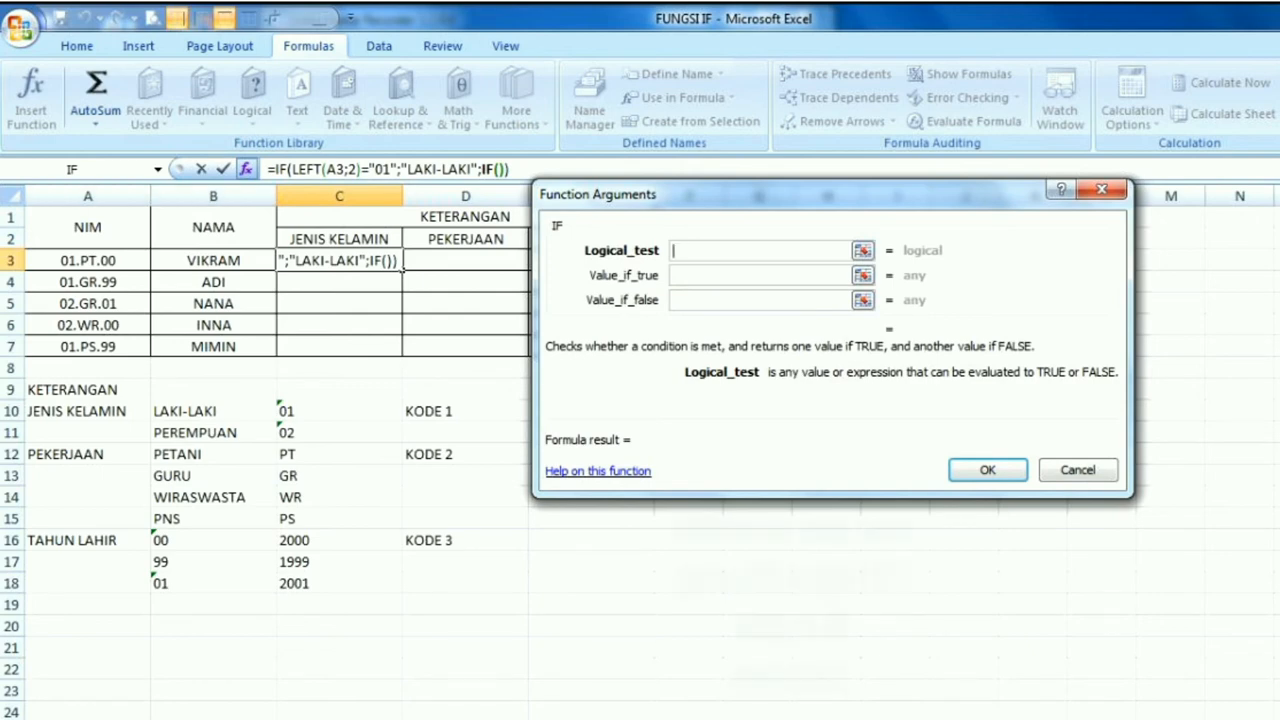
Nest LEFT as the second IF's logical test, with text A3 and 2 characters
left_click(157, 169)
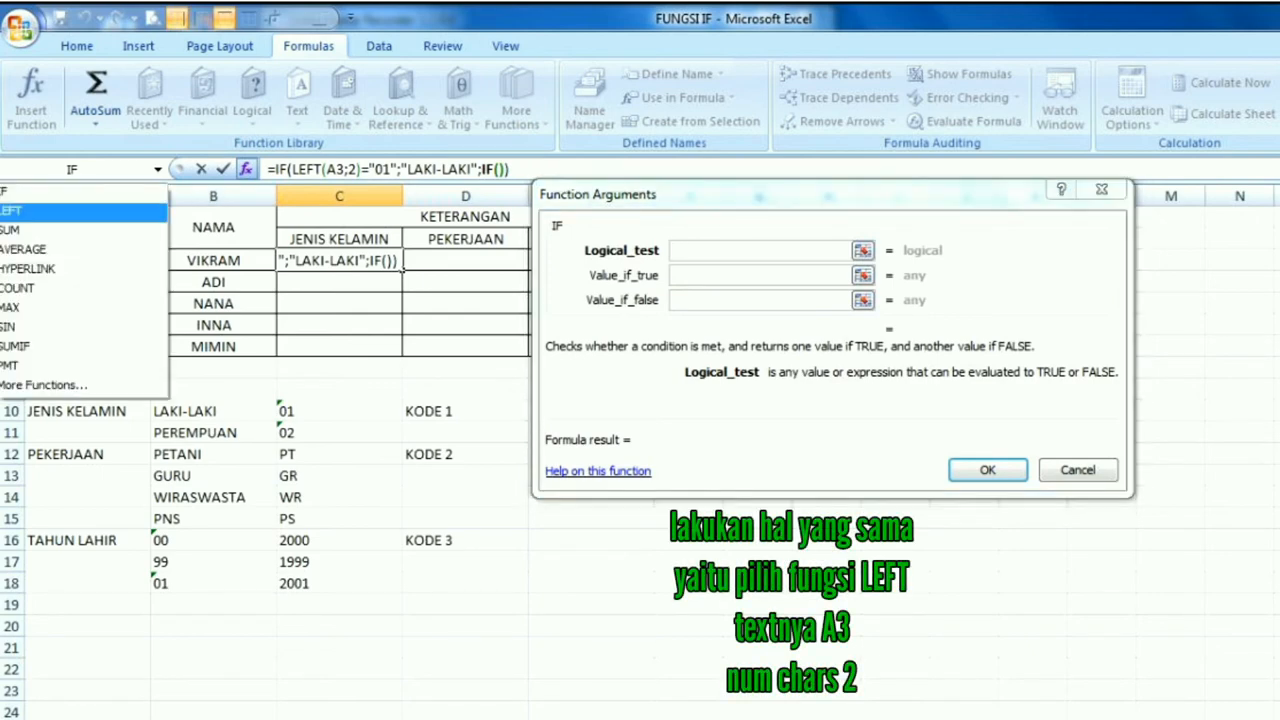
left_click(12, 210)
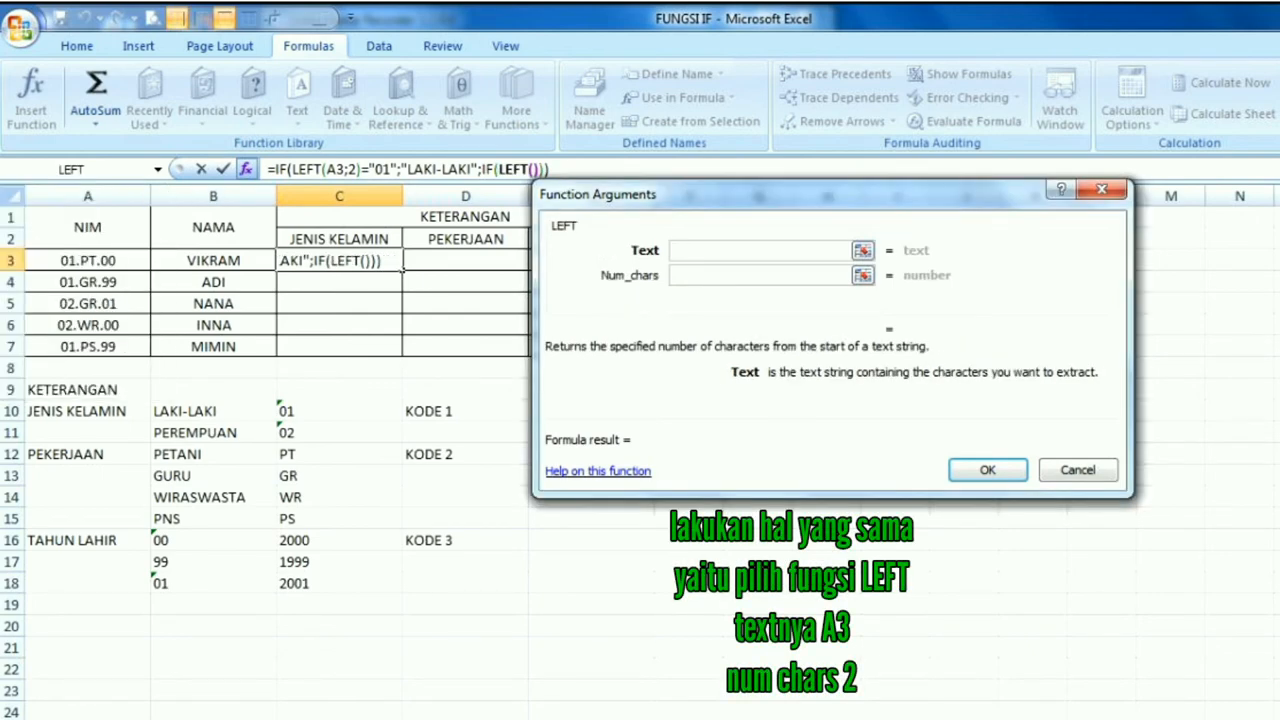
left_click(88, 261)
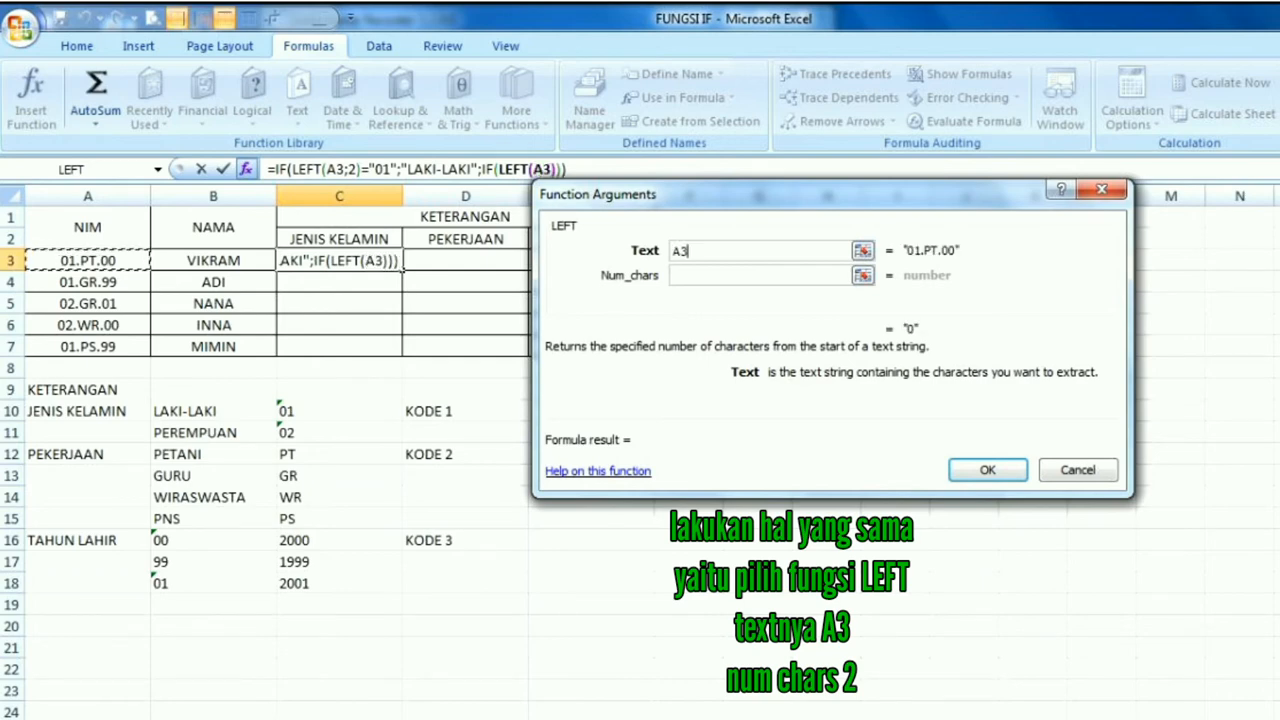
left_click(757, 275)
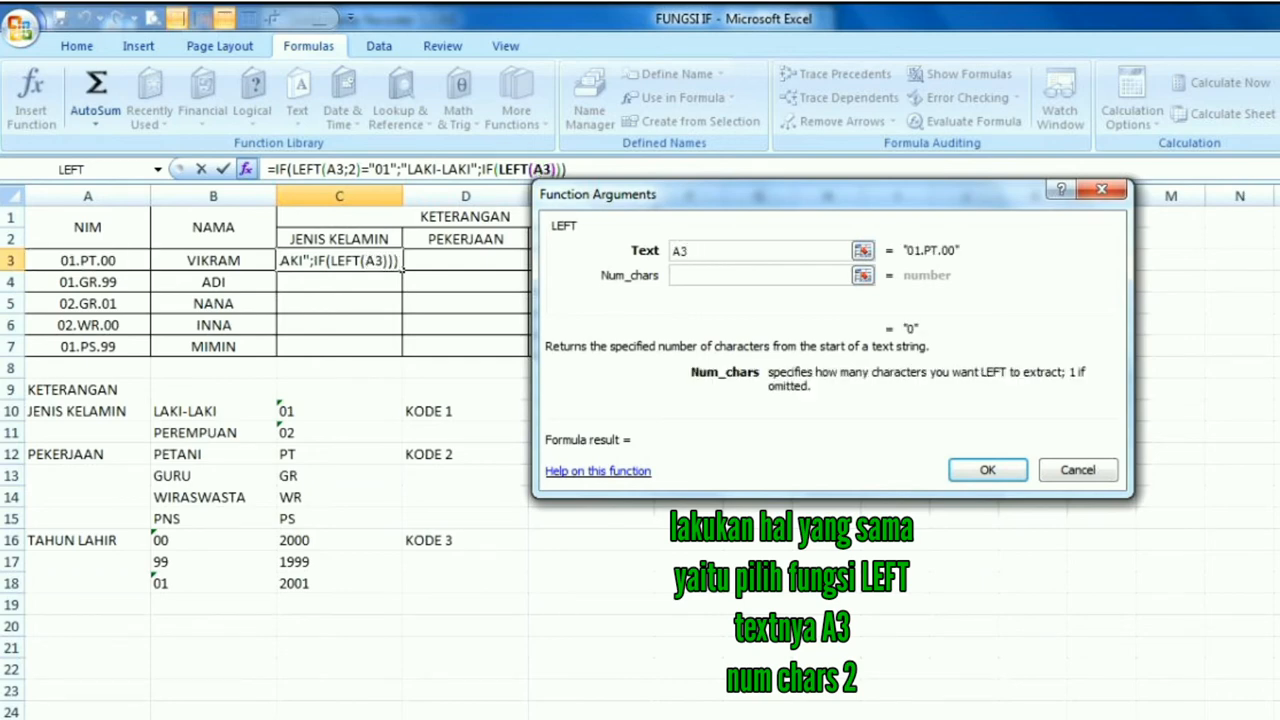
type("2")
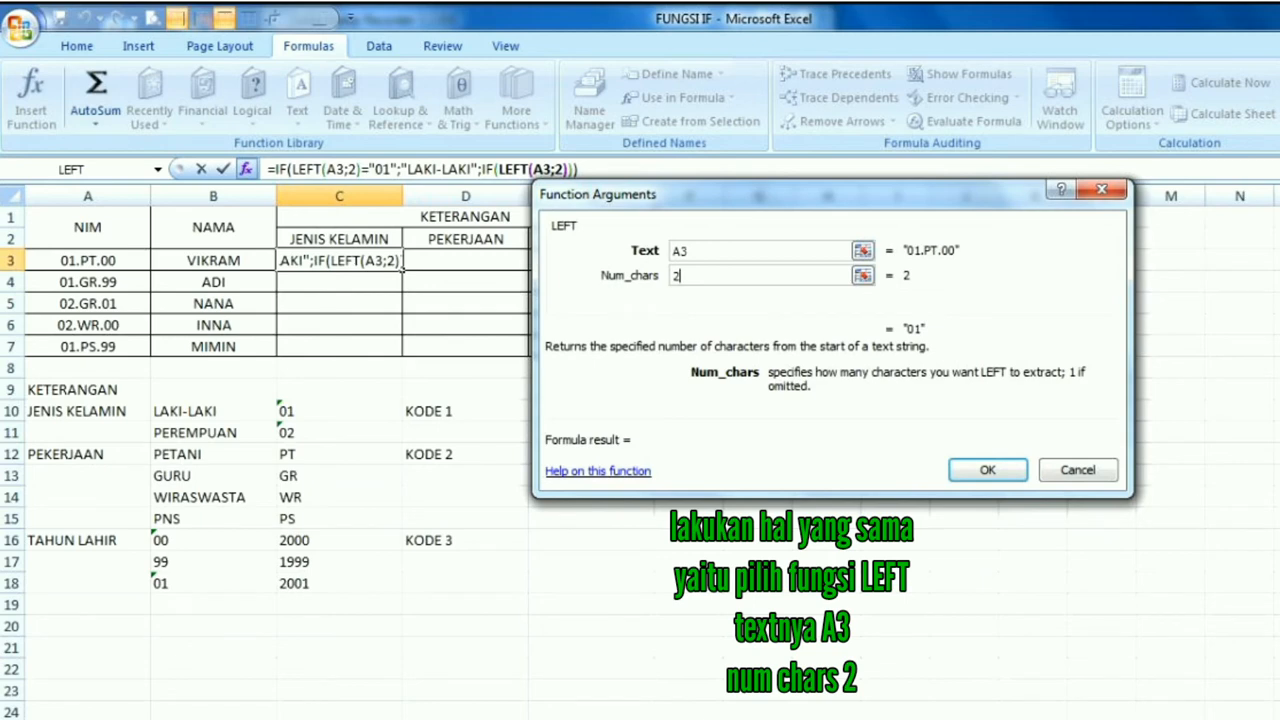
Return to the second IF's arguments and complete its logical test as LEFT(A3;2)="02"
left_click(490, 169)
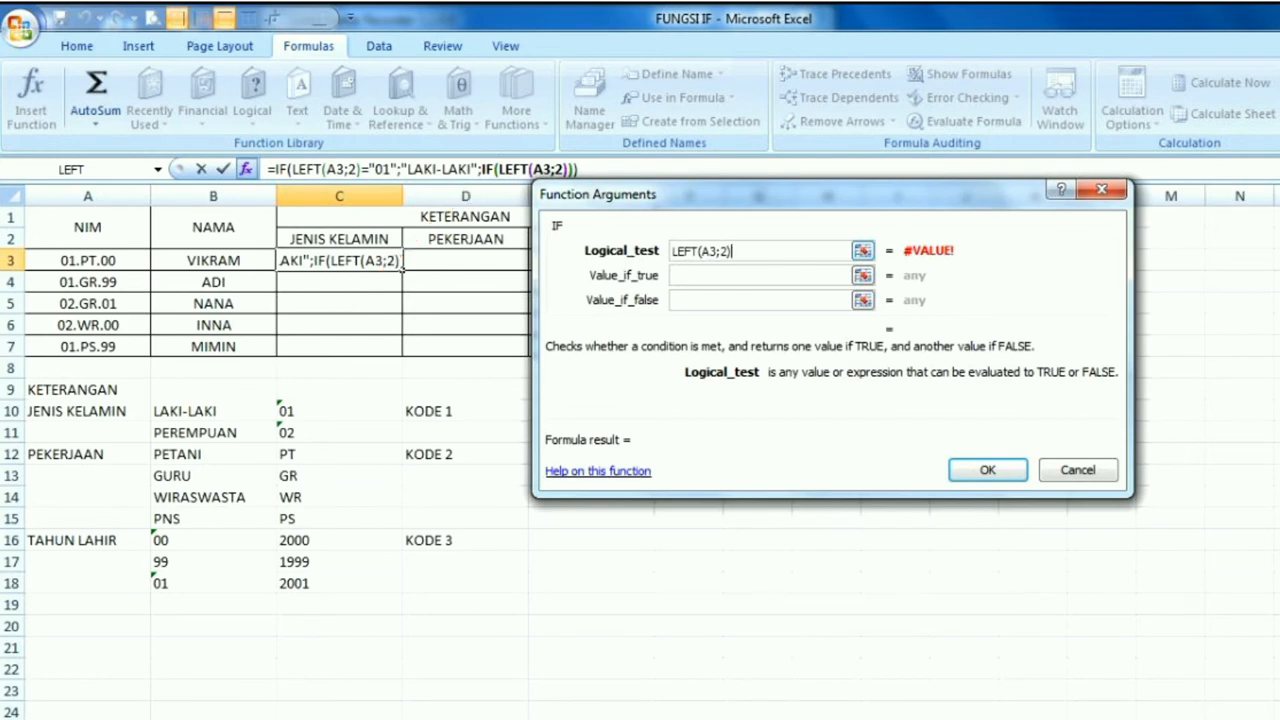
type("=\"02")
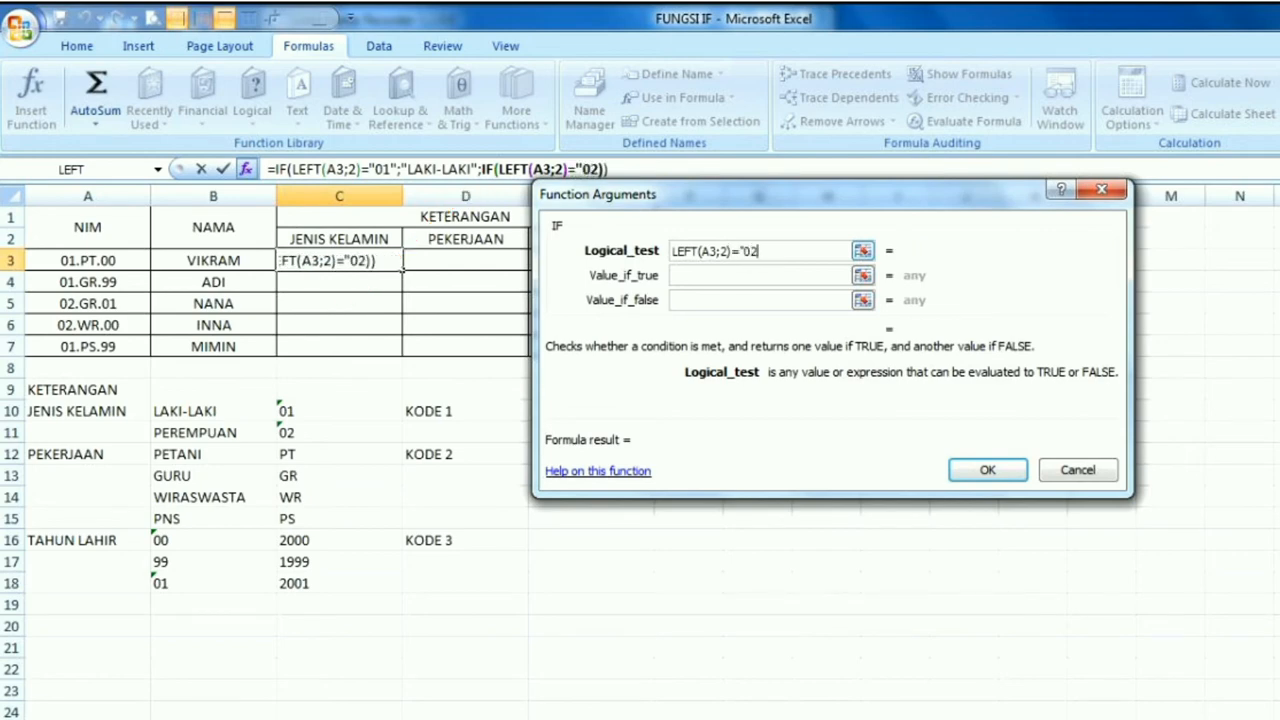
type("\"")
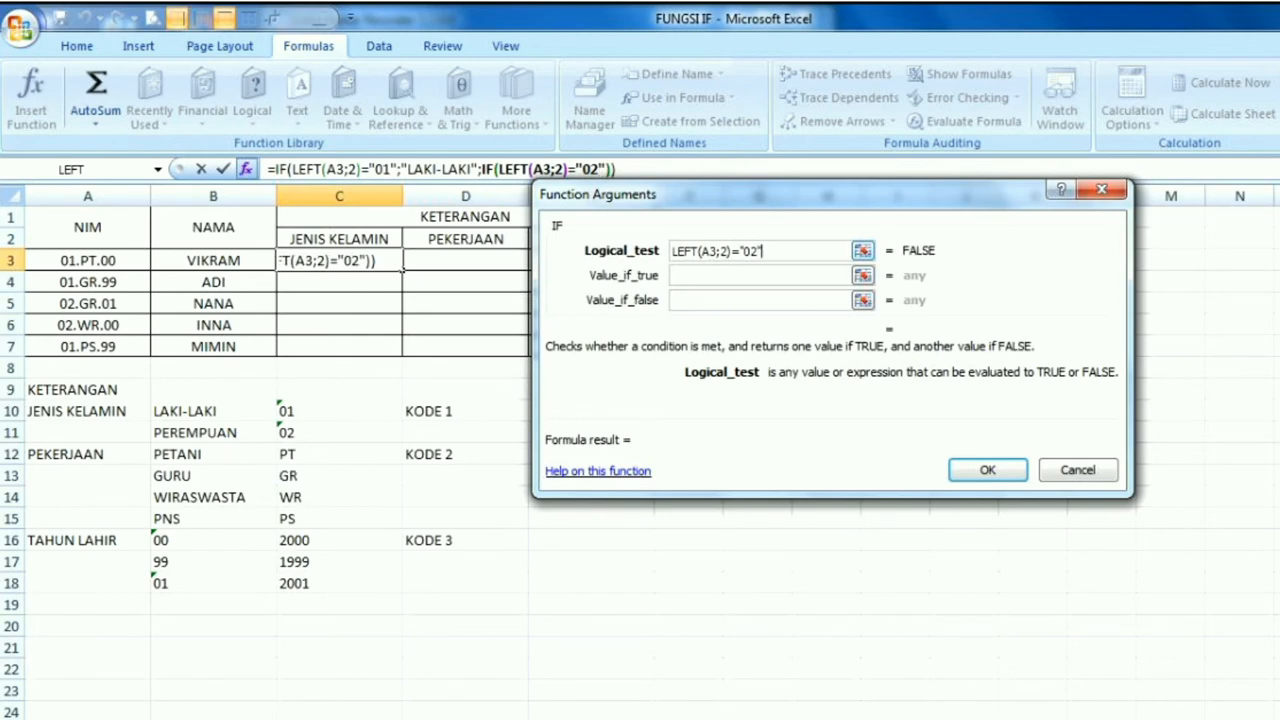
Complete the second IF with "PEREMPUAN" if true and "" if false, and fill the formula from C3 down to C7
key("Tab")
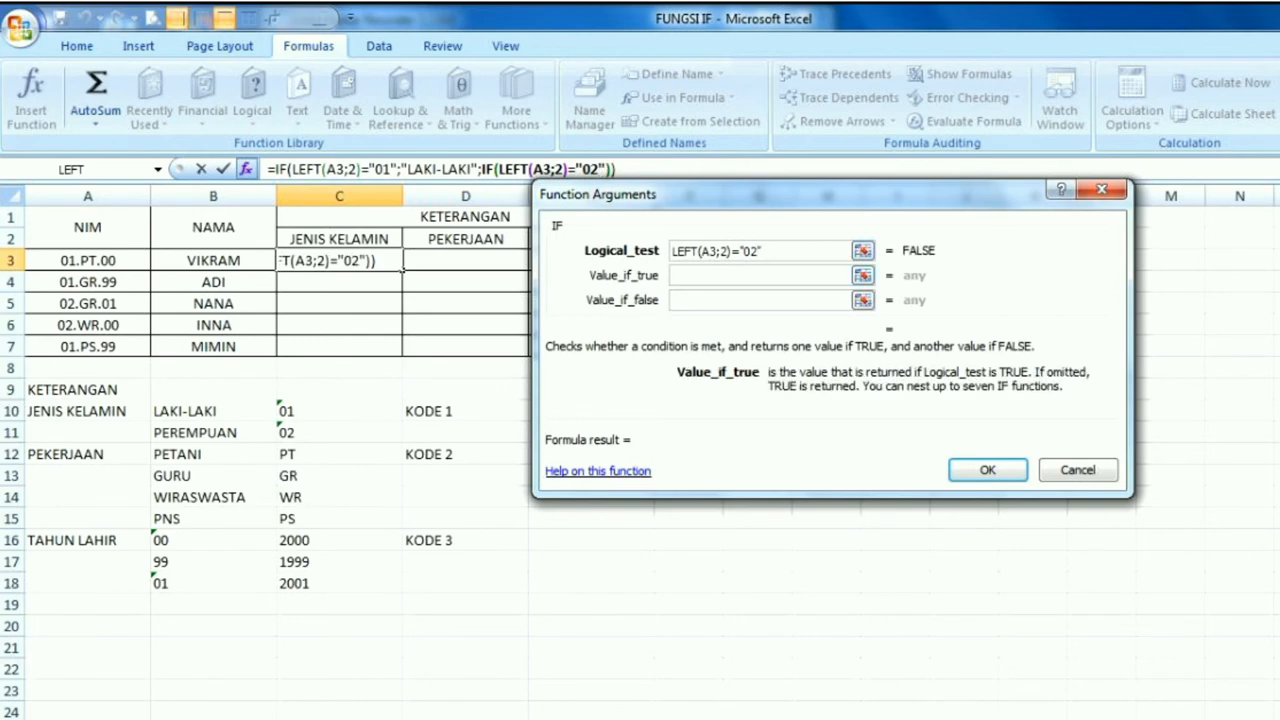
type("\"PEREMPU")
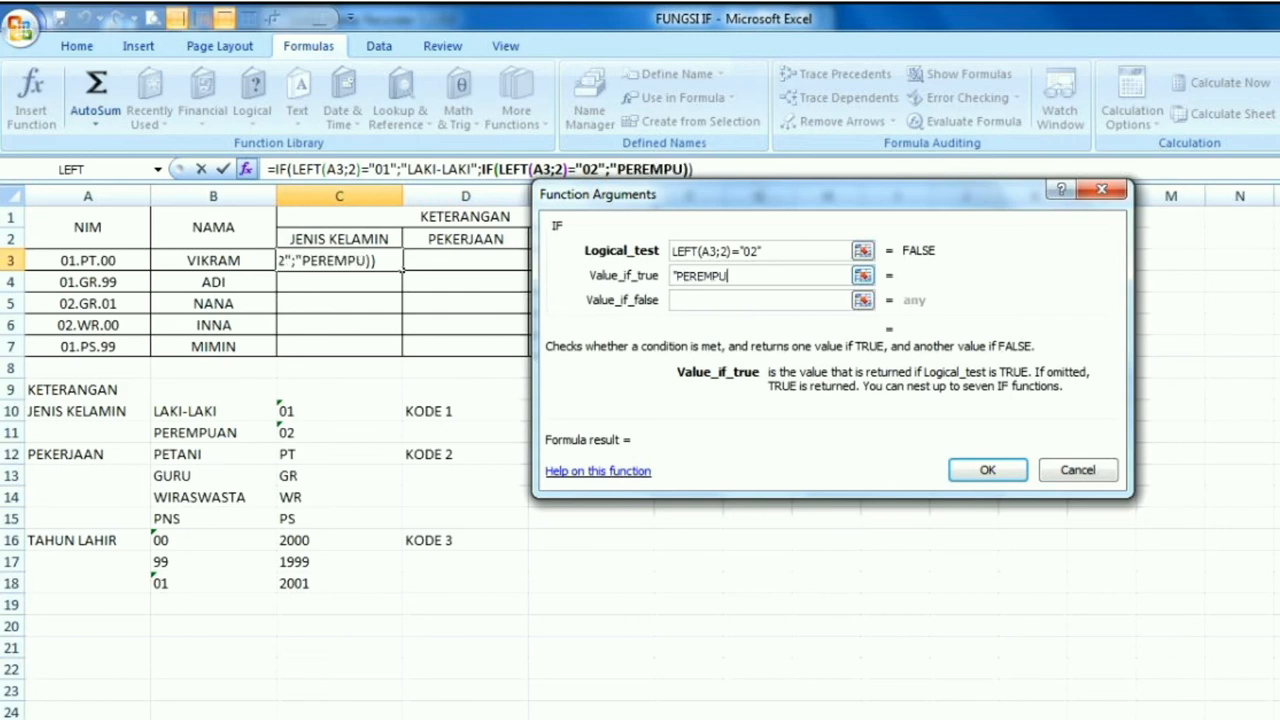
type("AN\"")
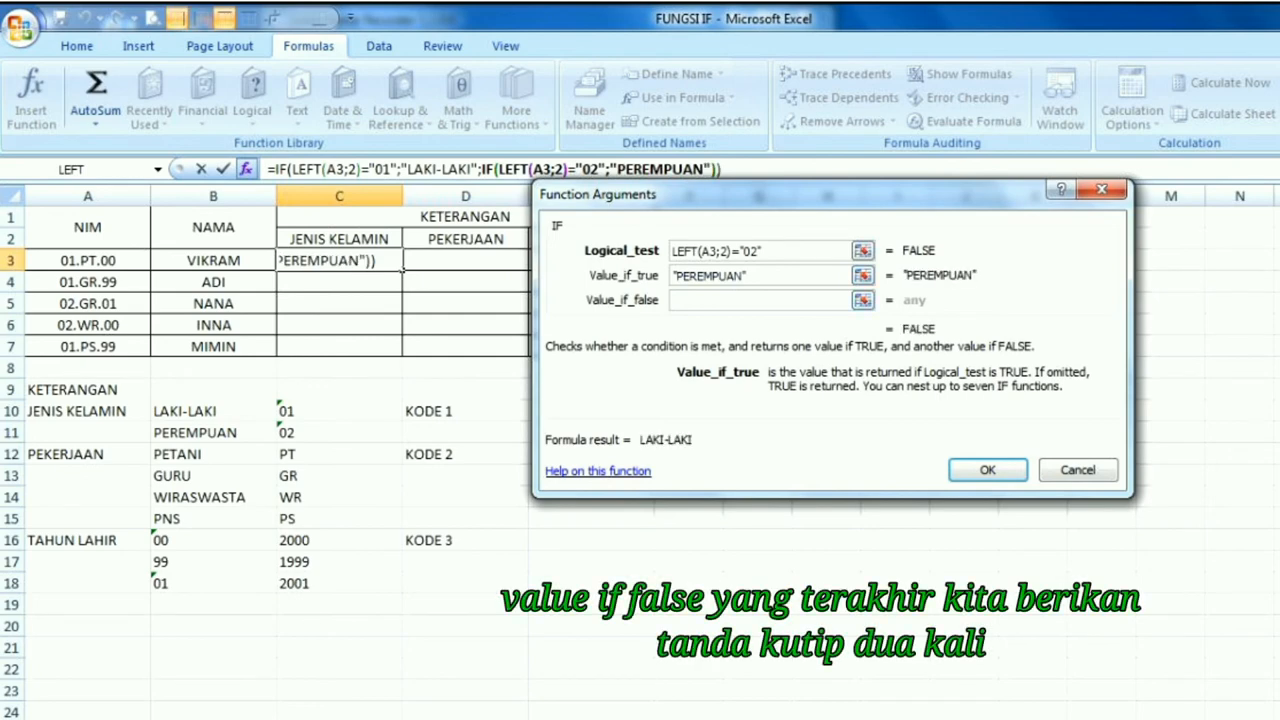
left_click(758, 300)
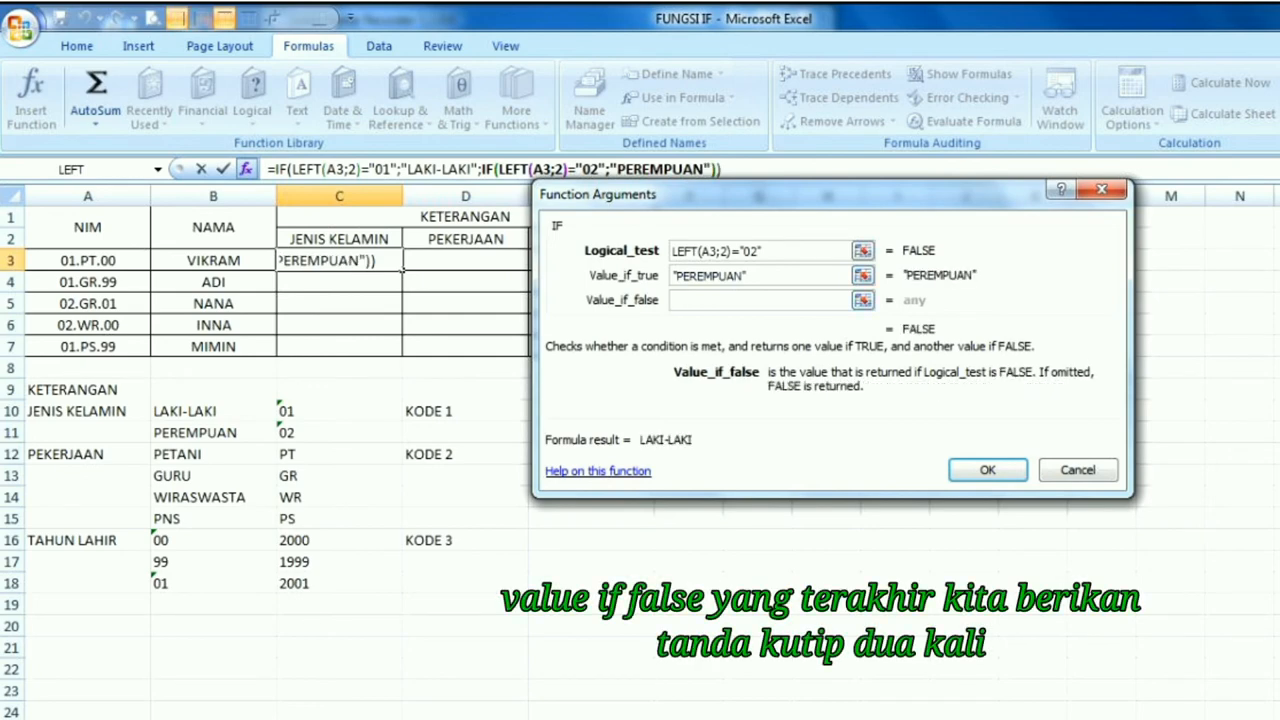
type("\"\"")
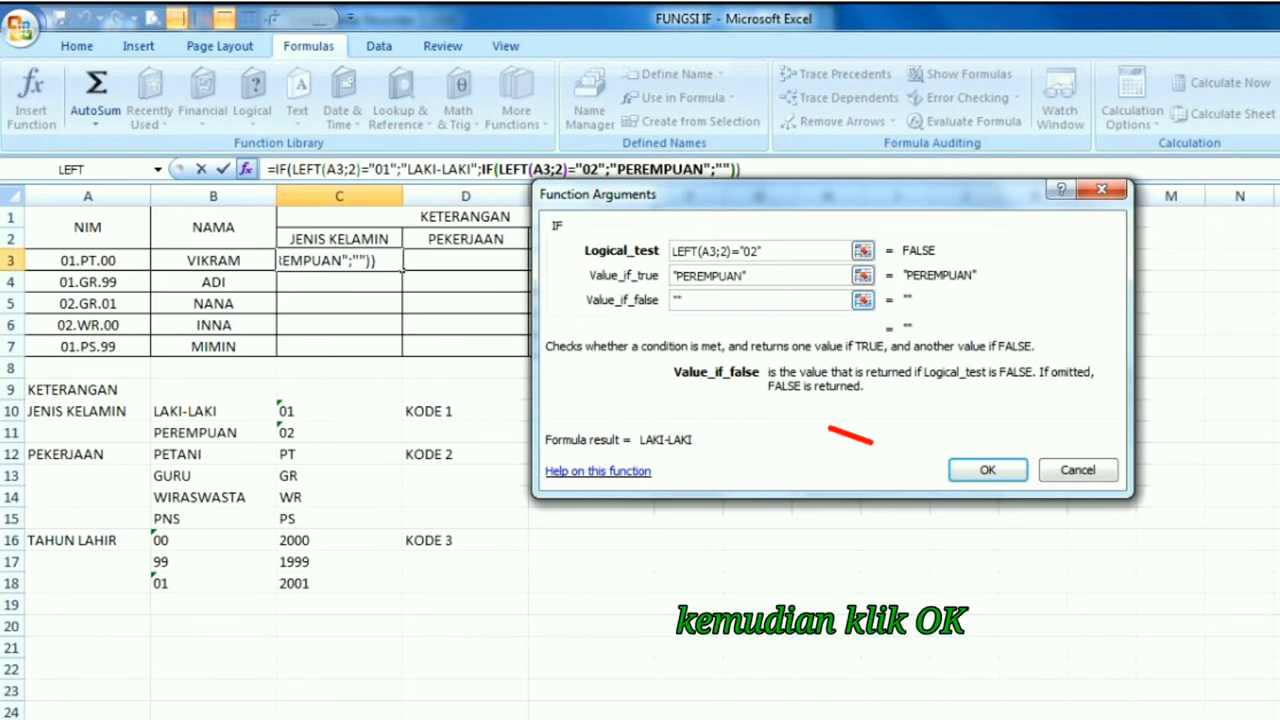
left_click(988, 470)
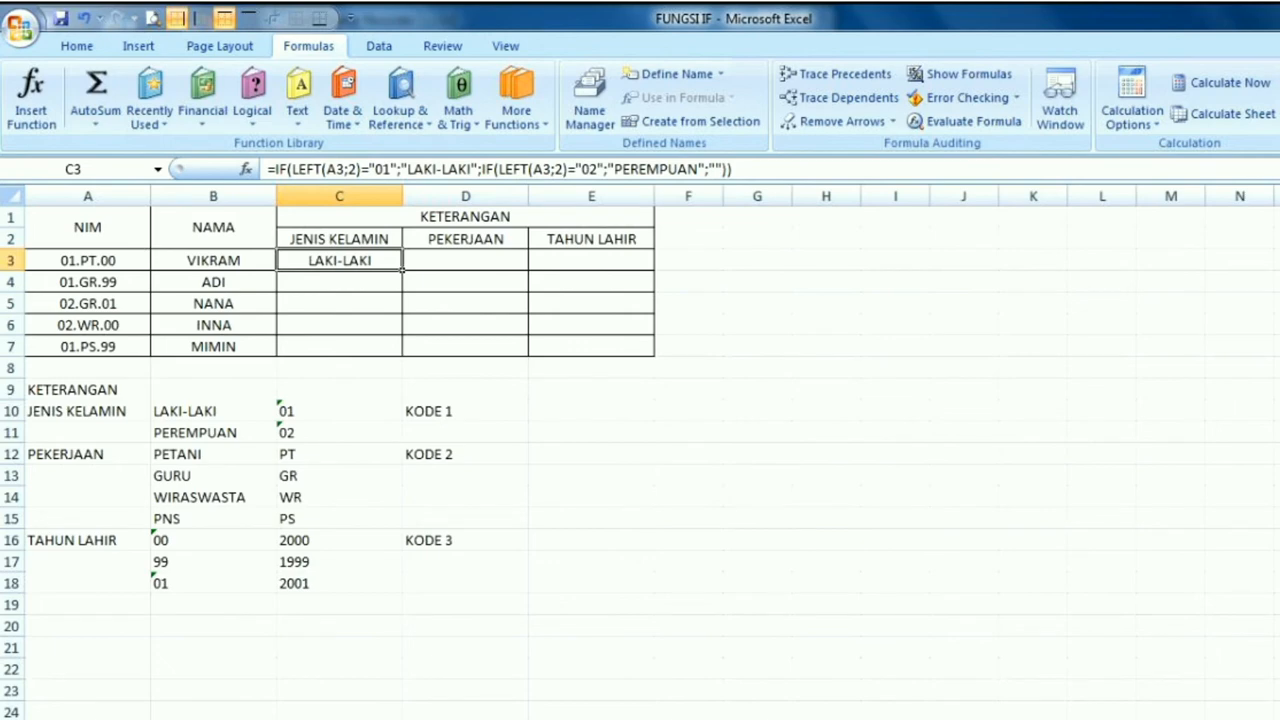
left_click_drag(403, 270, 404, 357)
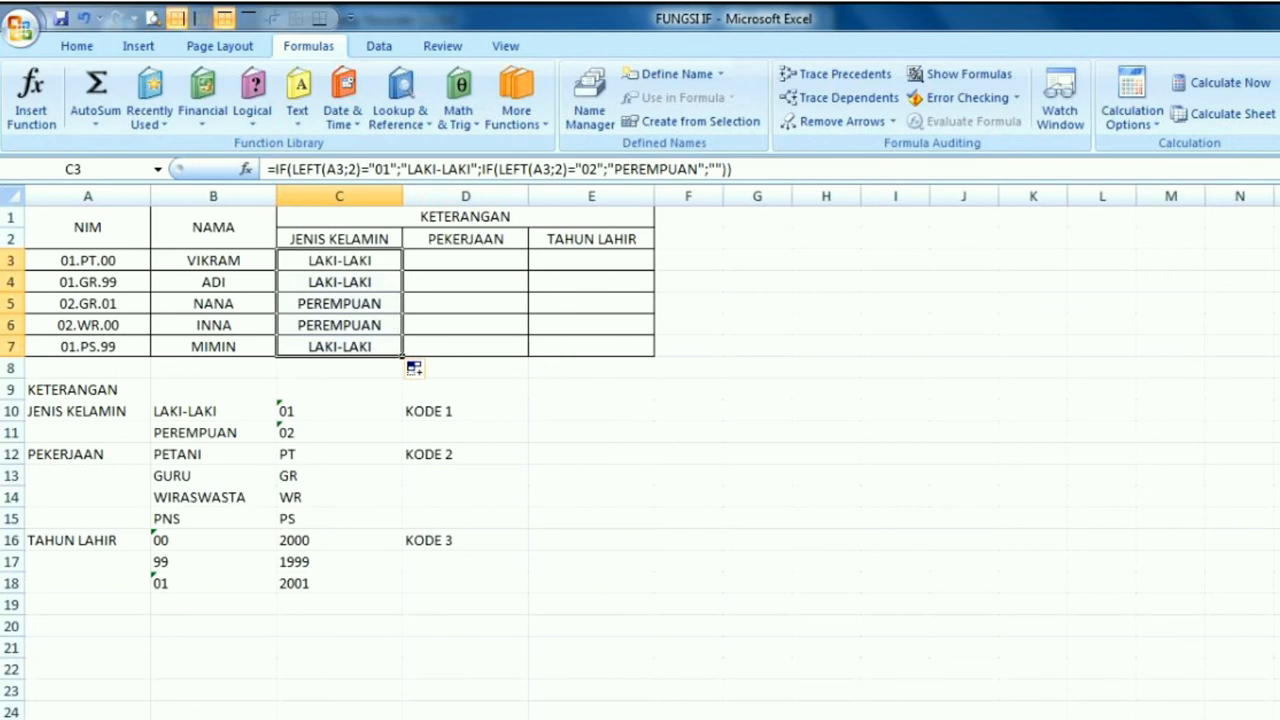
Insert an IF function in cell D3 of the PEKERJAAN column
left_click(465, 260)
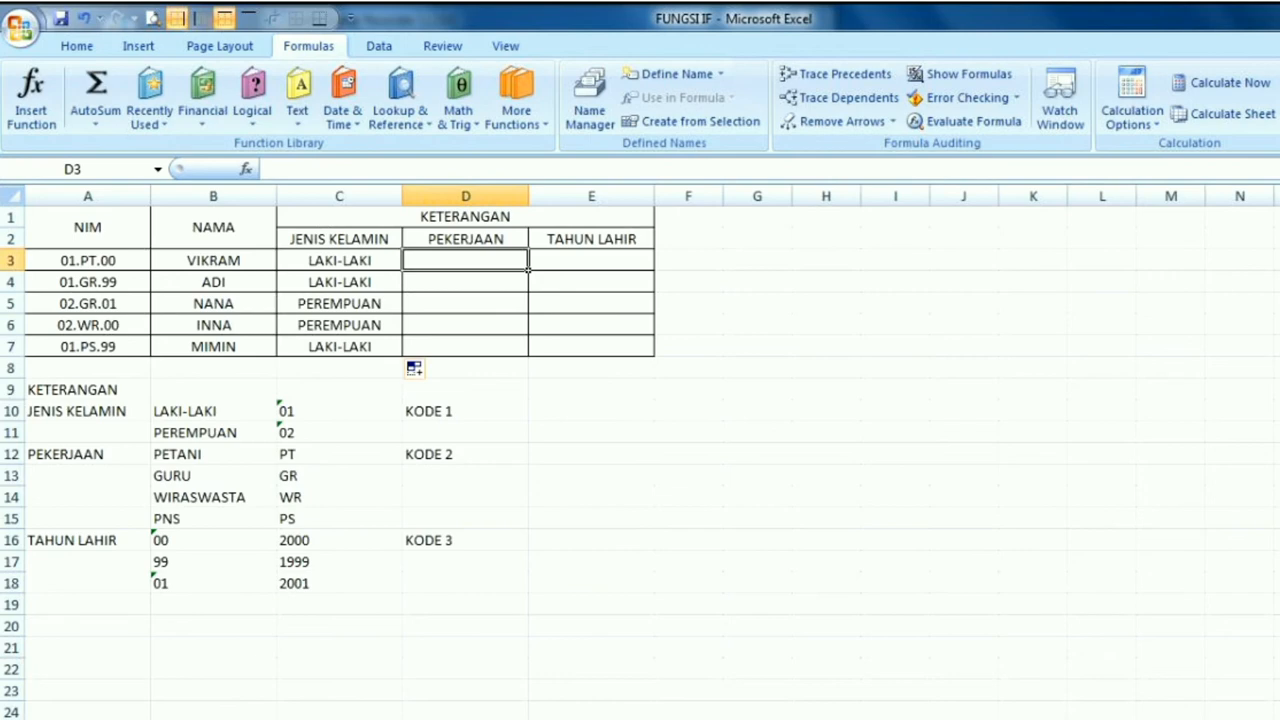
left_click(252, 95)
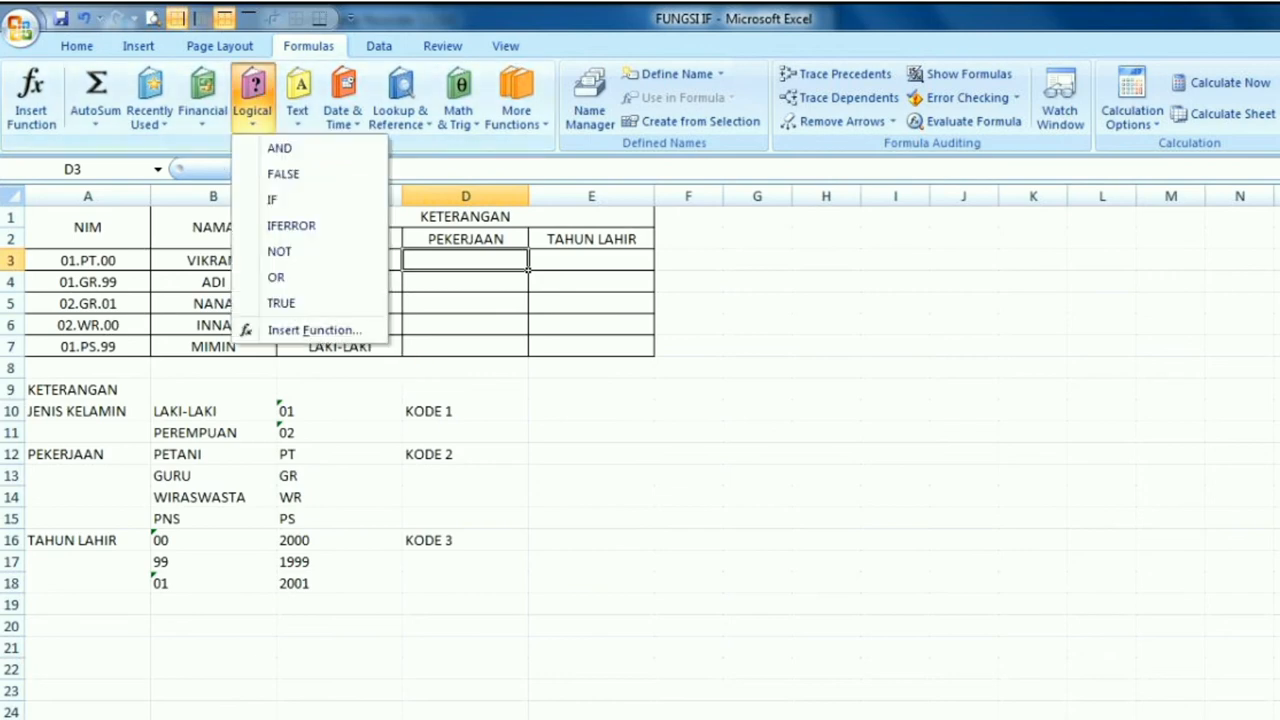
left_click(285, 200)
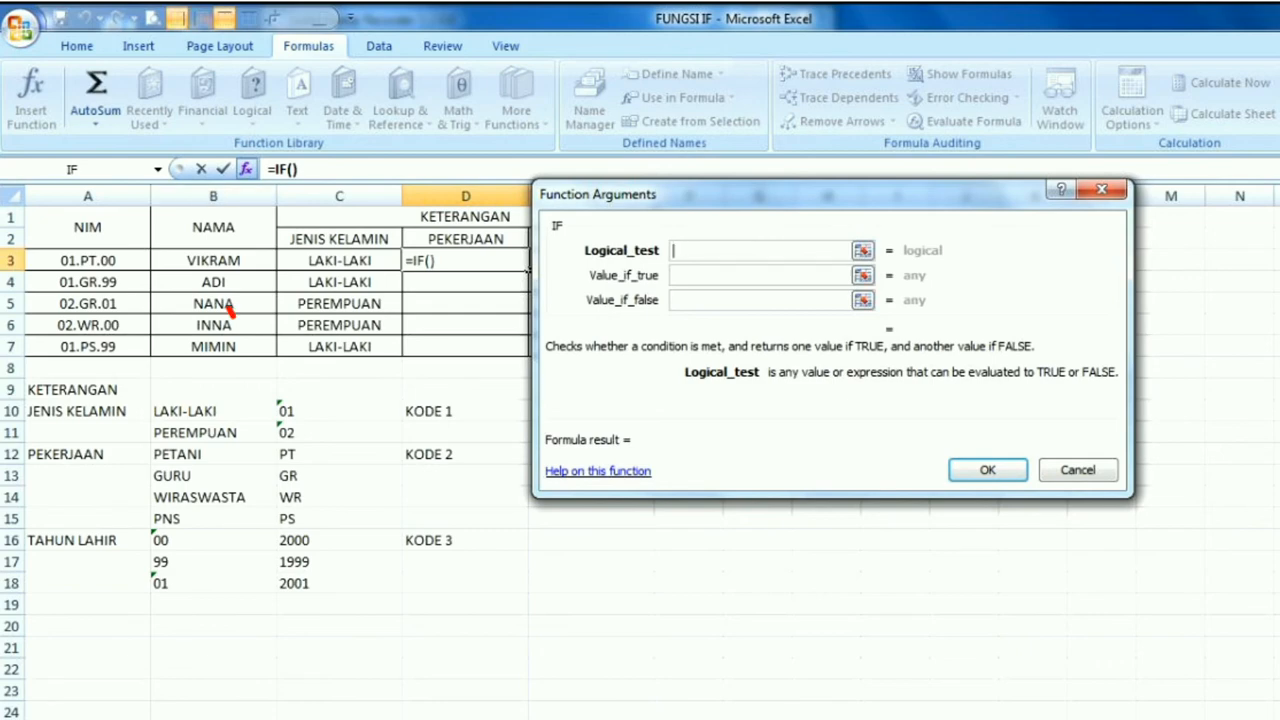
Nest the MID function from the Text category as the IF function's logical test
left_click(157, 169)
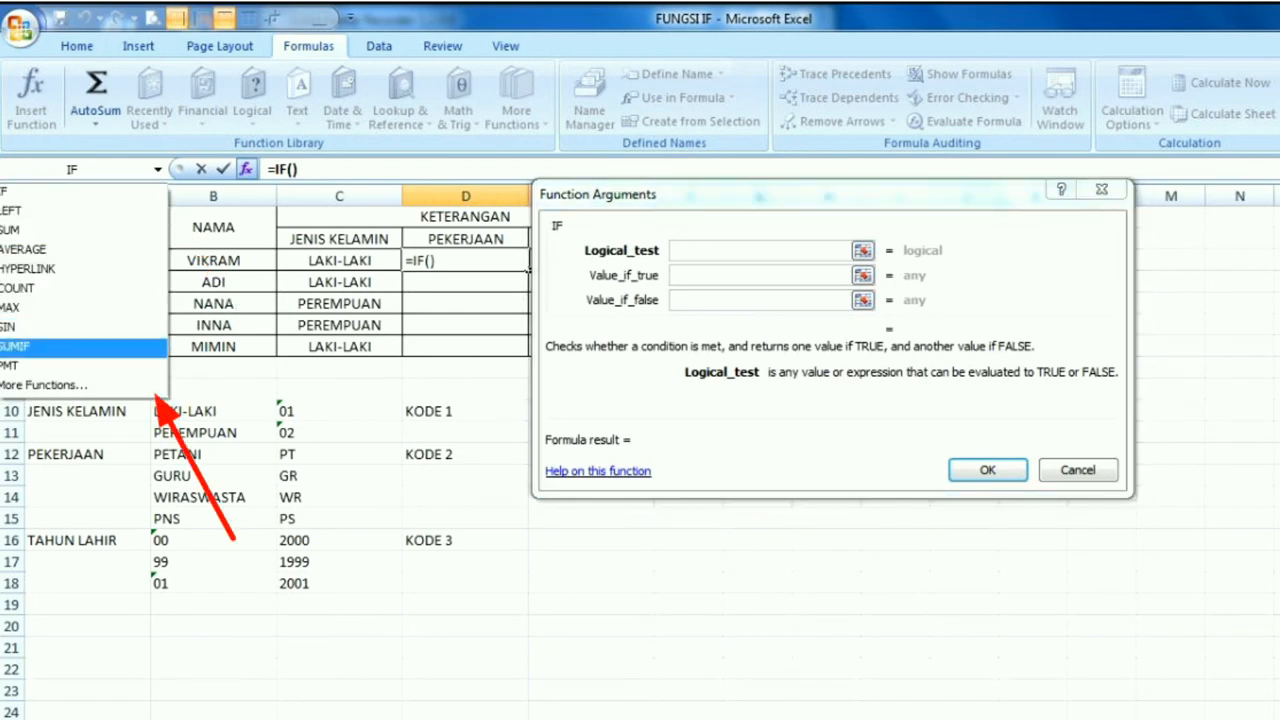
left_click(43, 384)
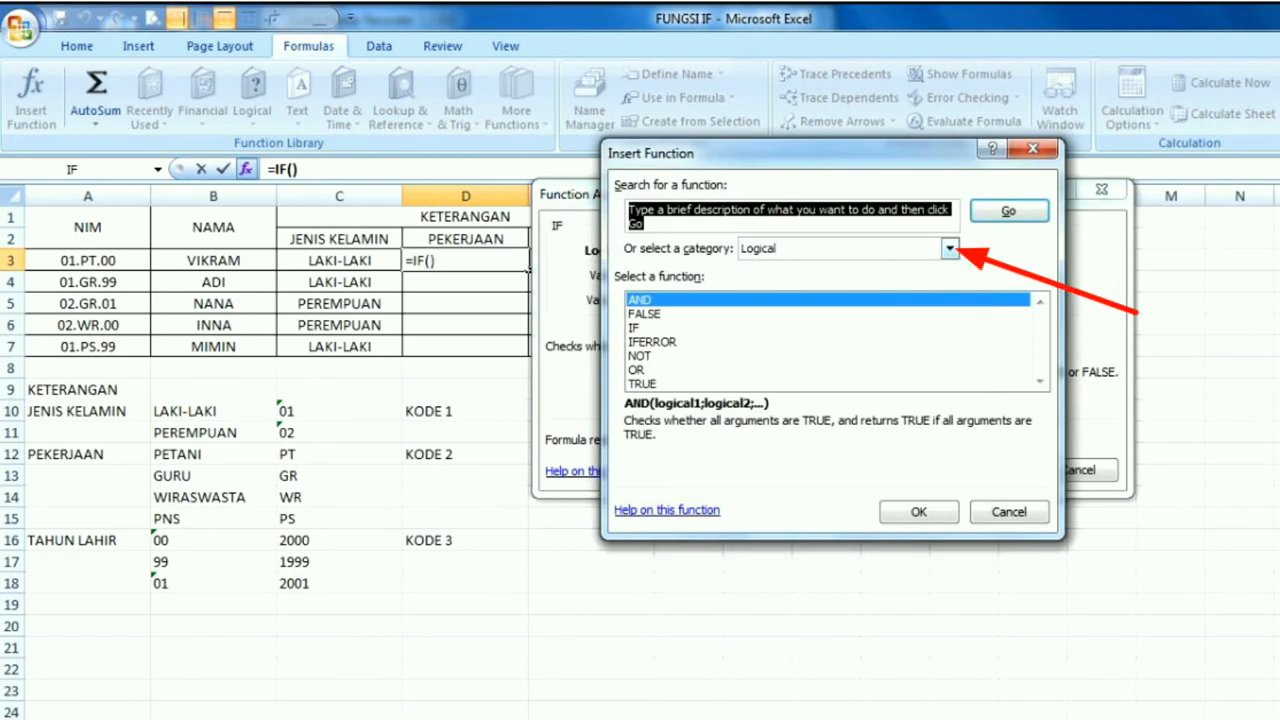
left_click(949, 248)
left_click(760, 379)
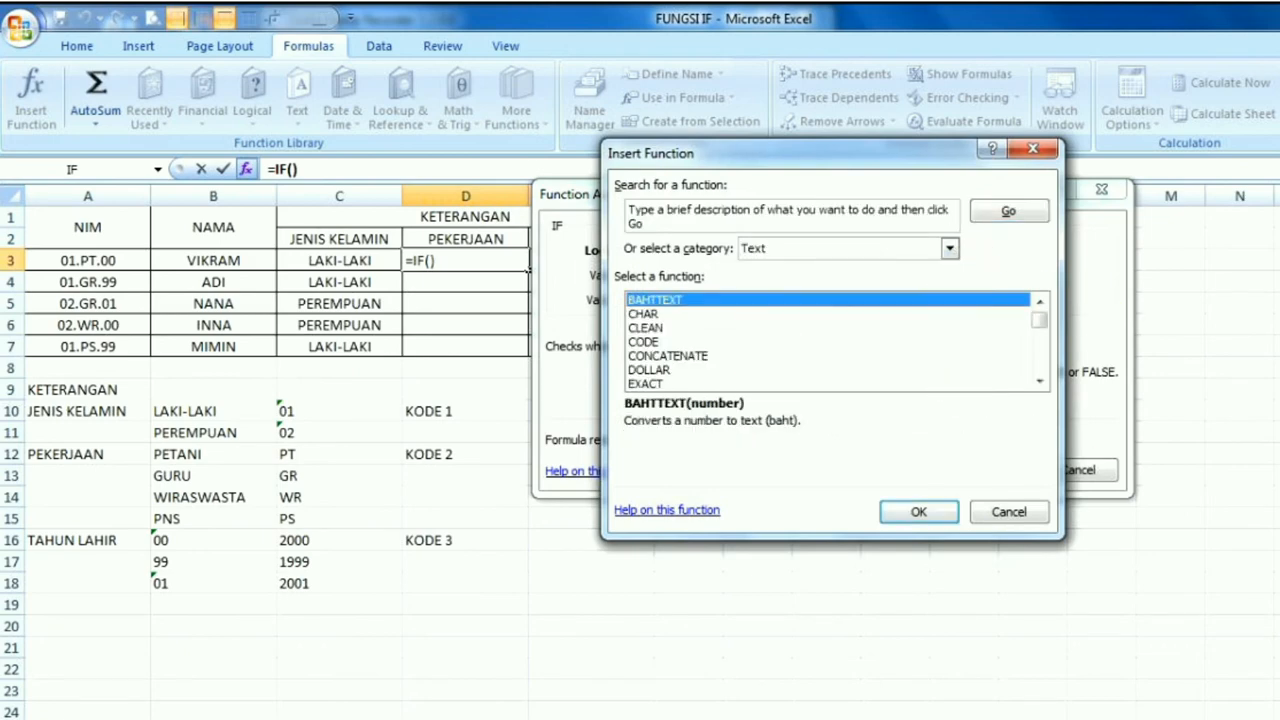
scroll(830, 340, "down", 3)
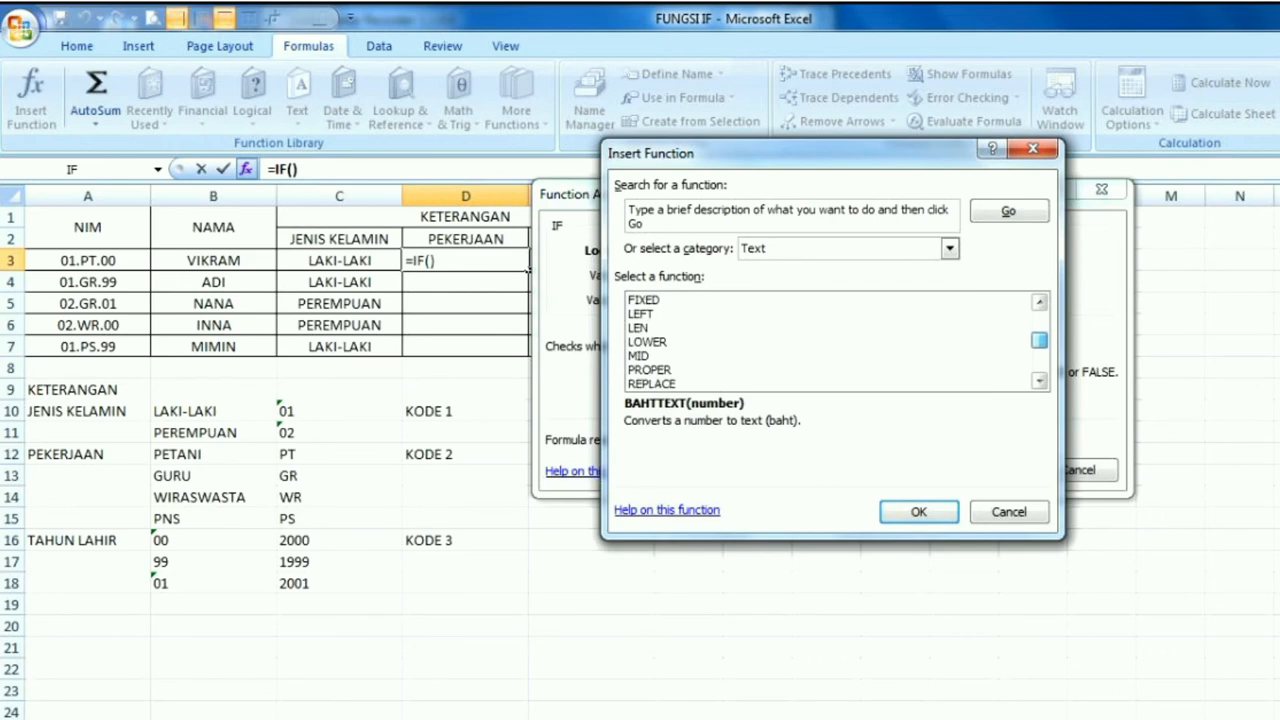
left_click(639, 356)
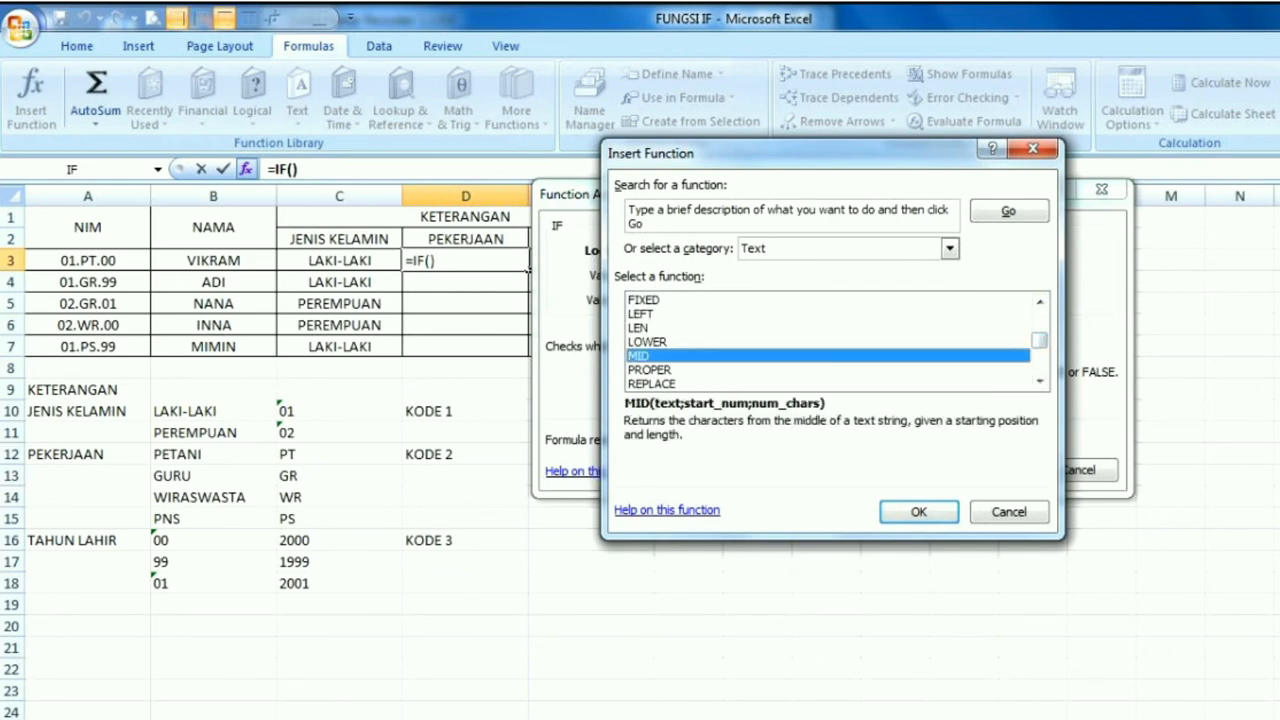
left_click(918, 511)
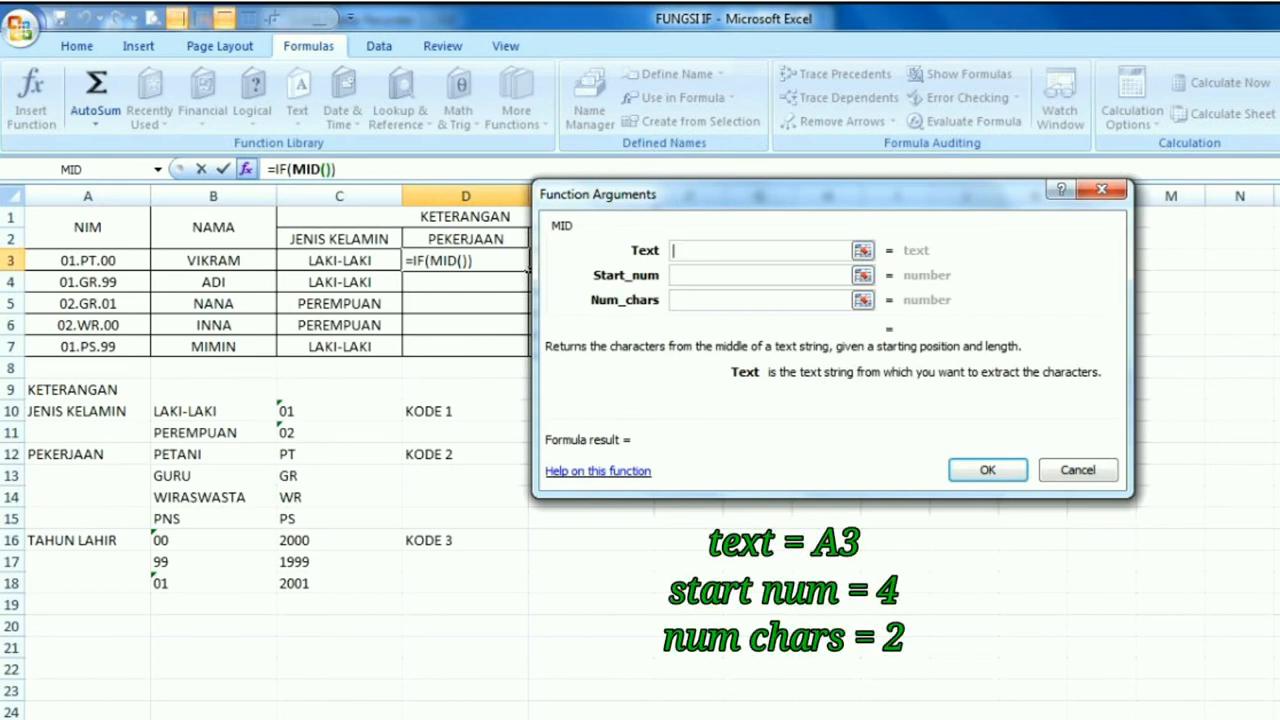
Set the MID arguments to text A3, start number 4 and 2 characters
left_click(88, 261)
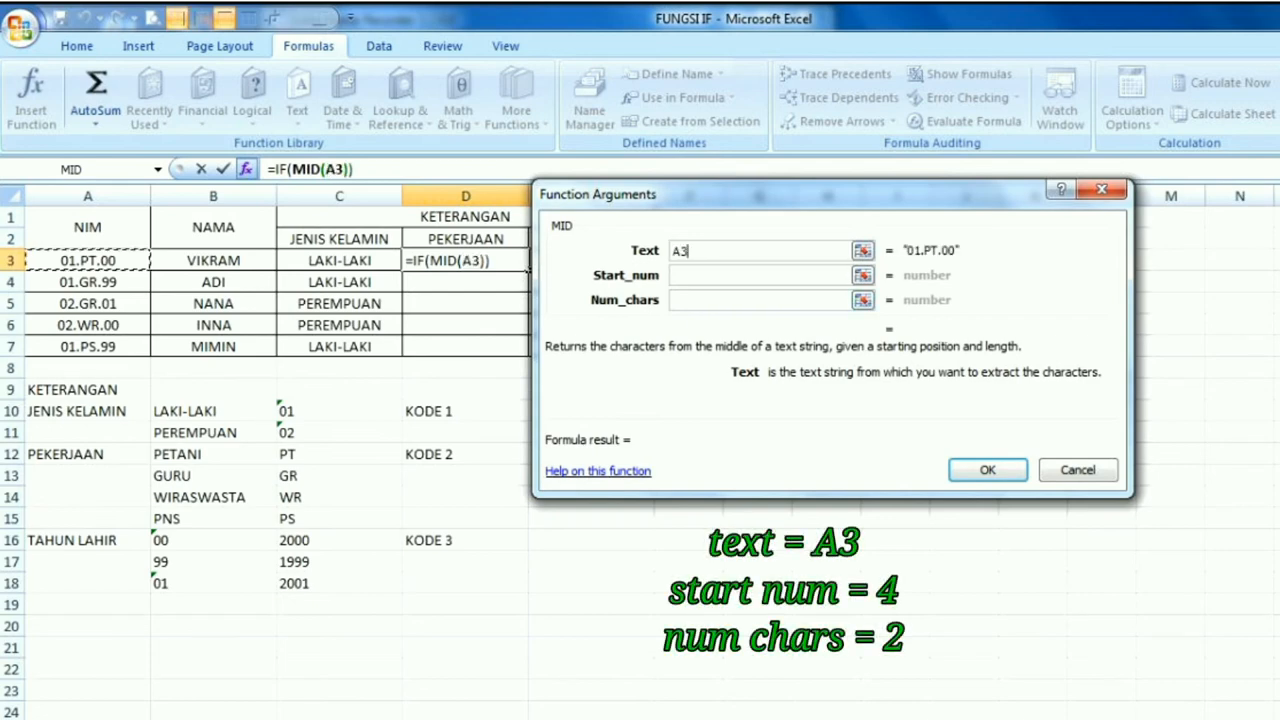
left_click(758, 275)
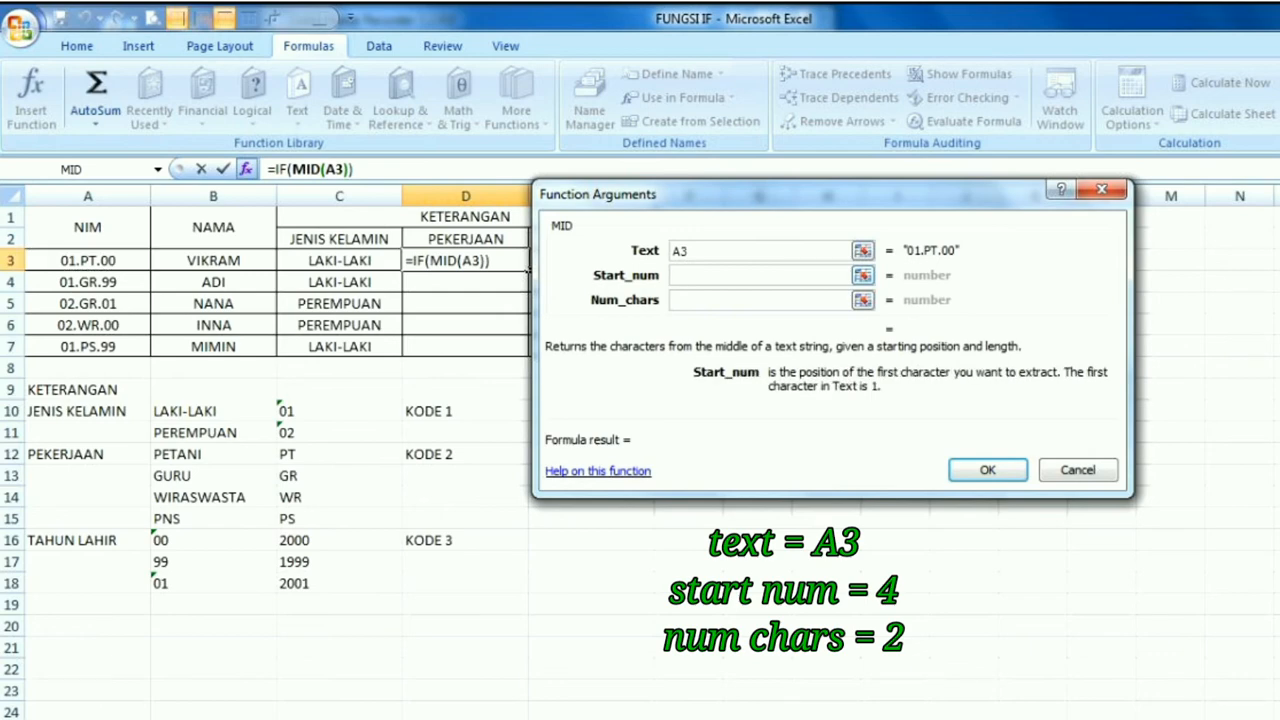
type("4")
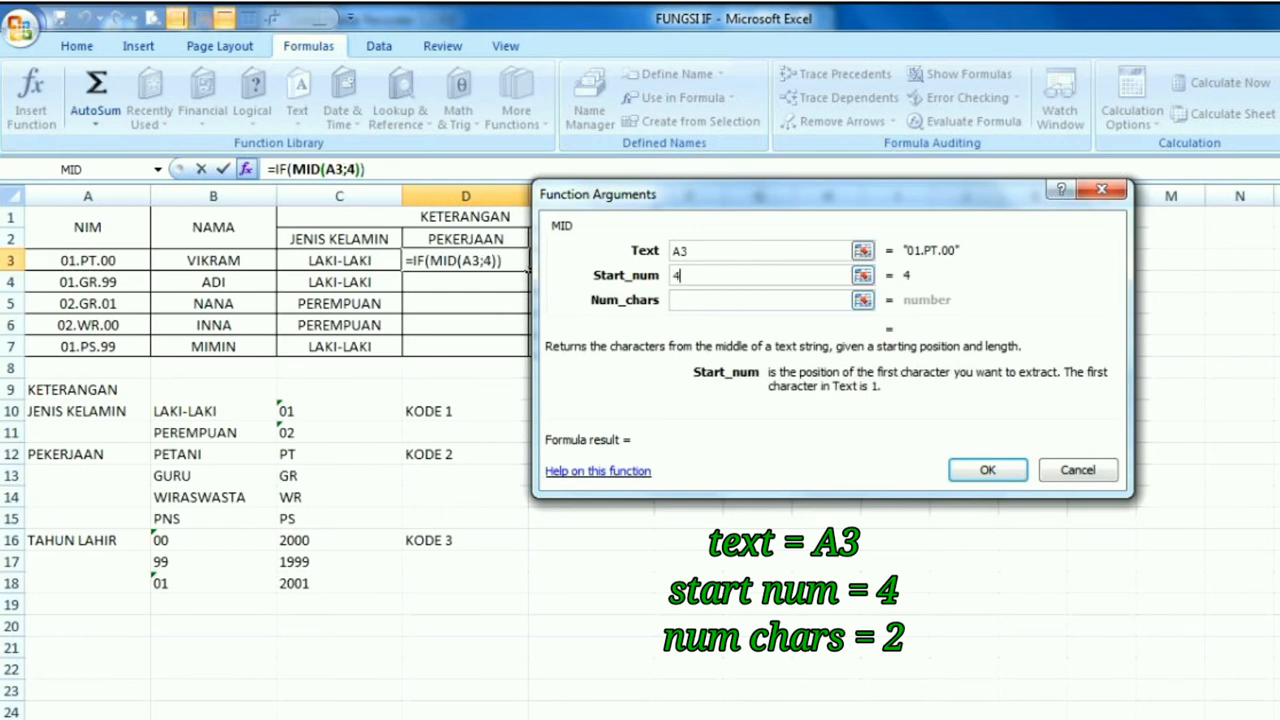
key("Tab")
type("2")
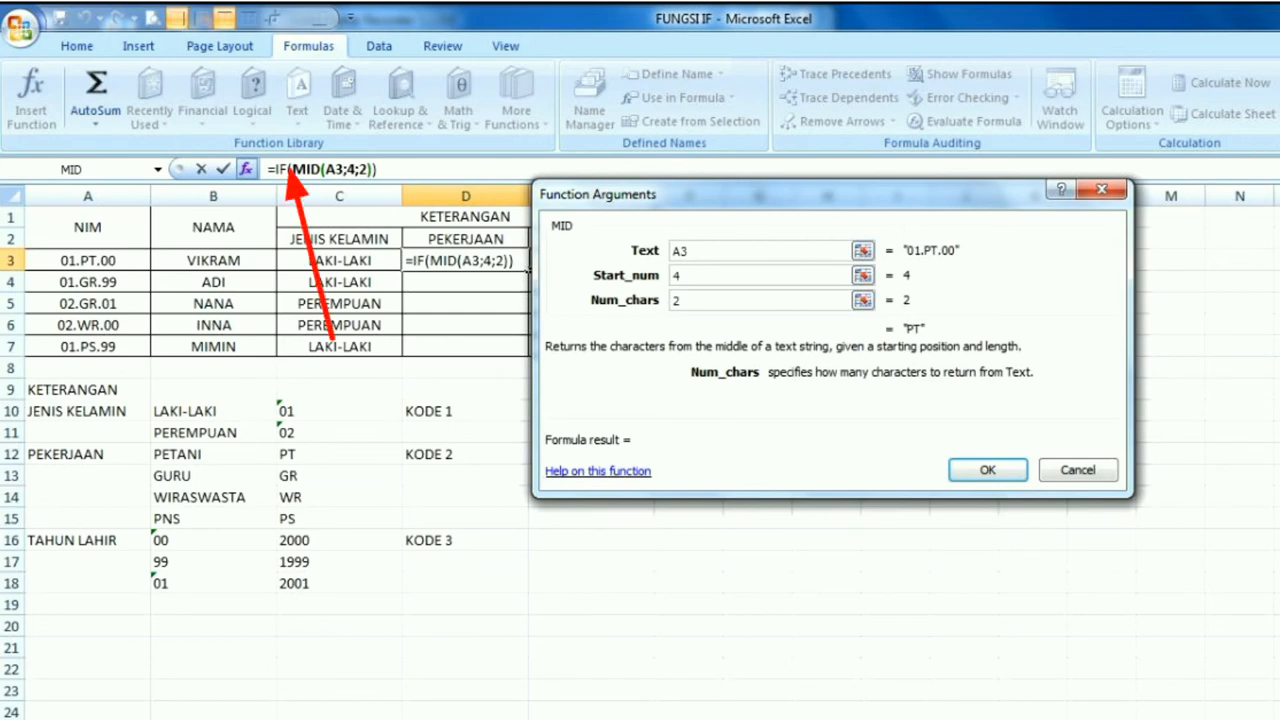
Return to the IF function's arguments and complete its logical test as MID(A3;4;2)="PT"
left_click(288, 169)
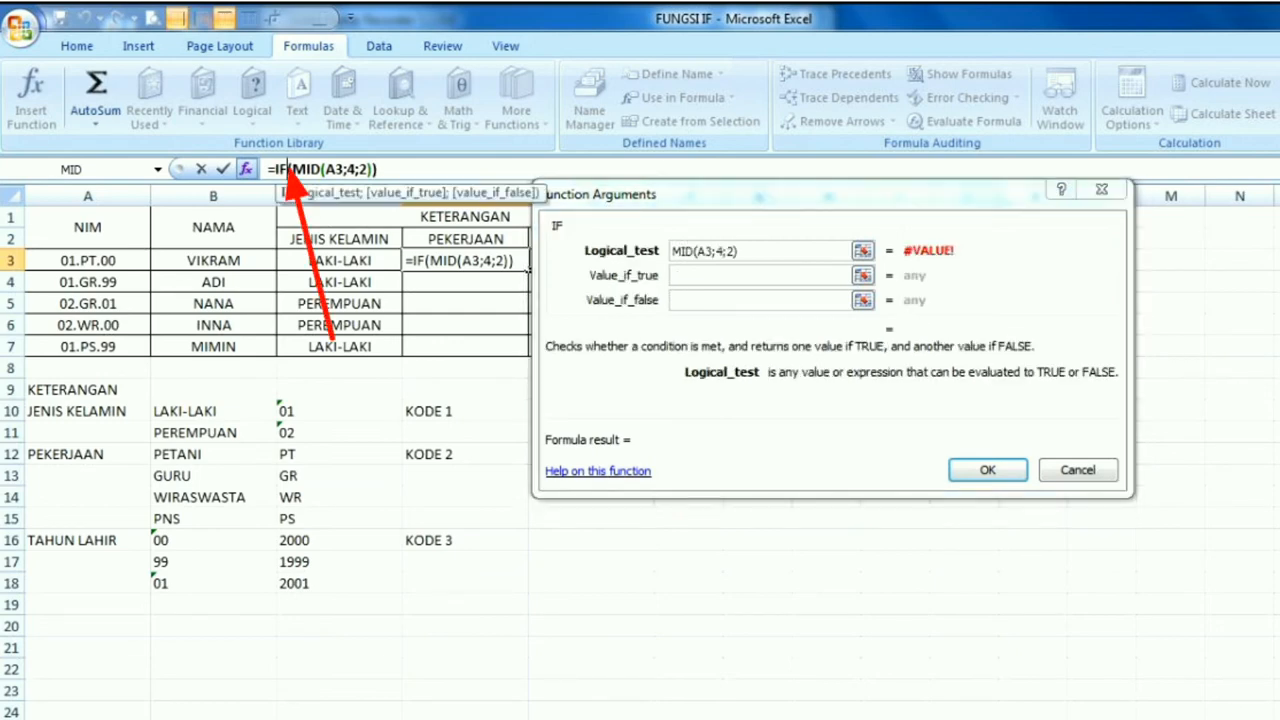
left_click(752, 251)
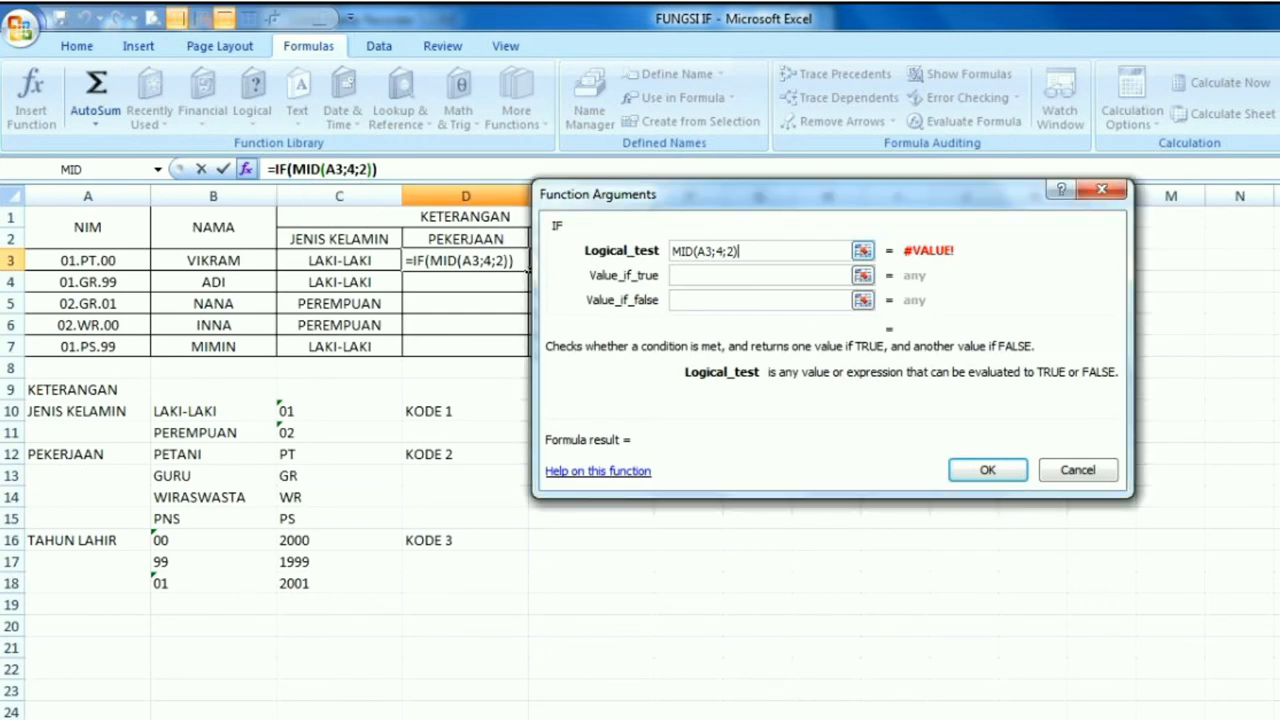
type("=")
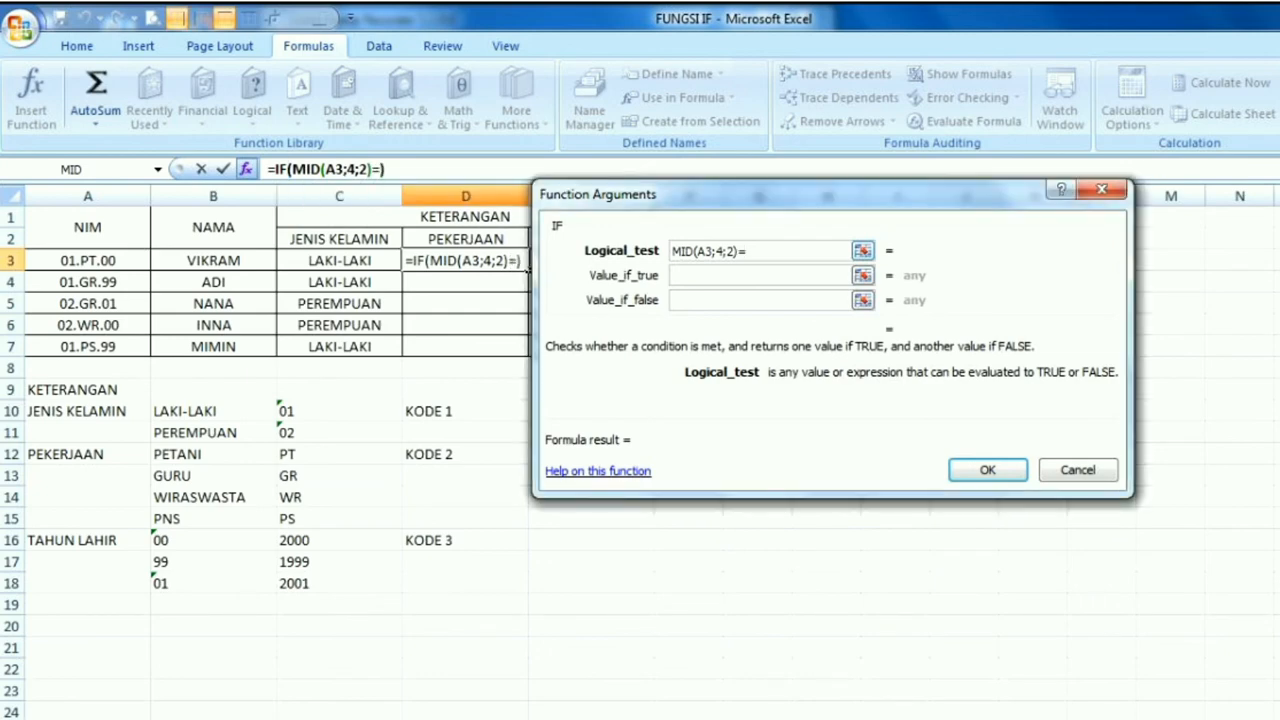
type("\"")
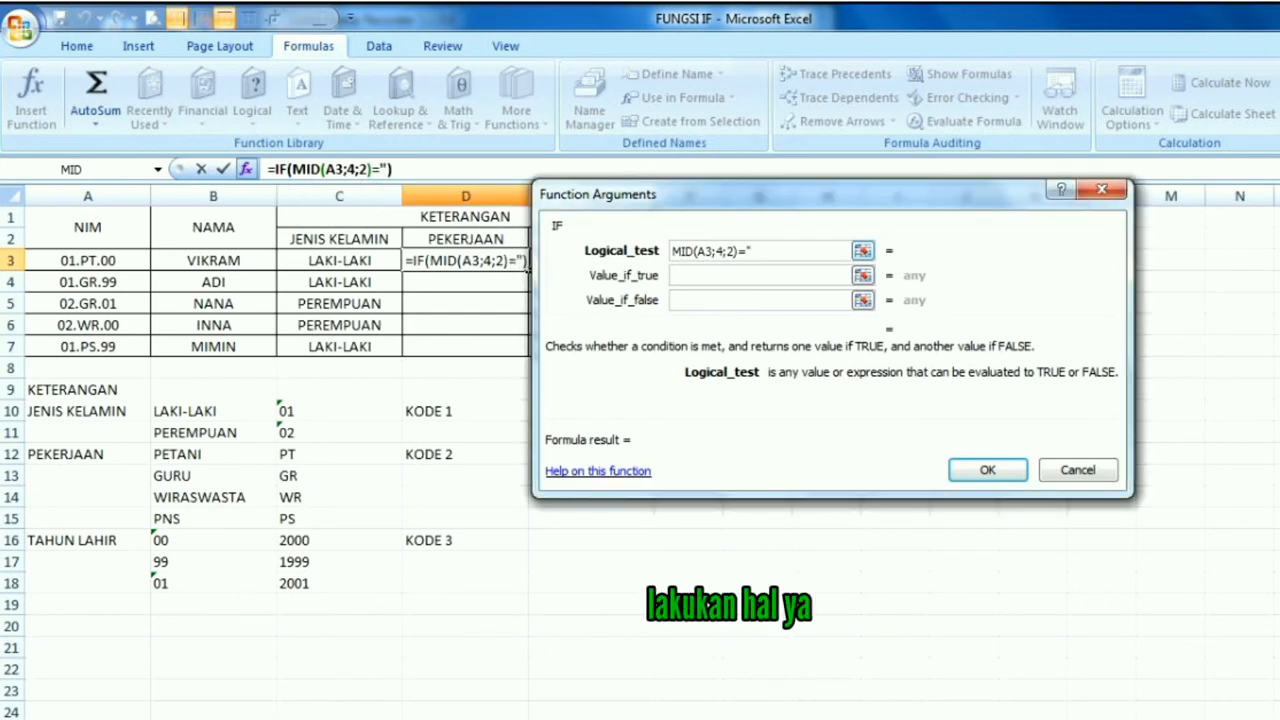
type("PT\"")
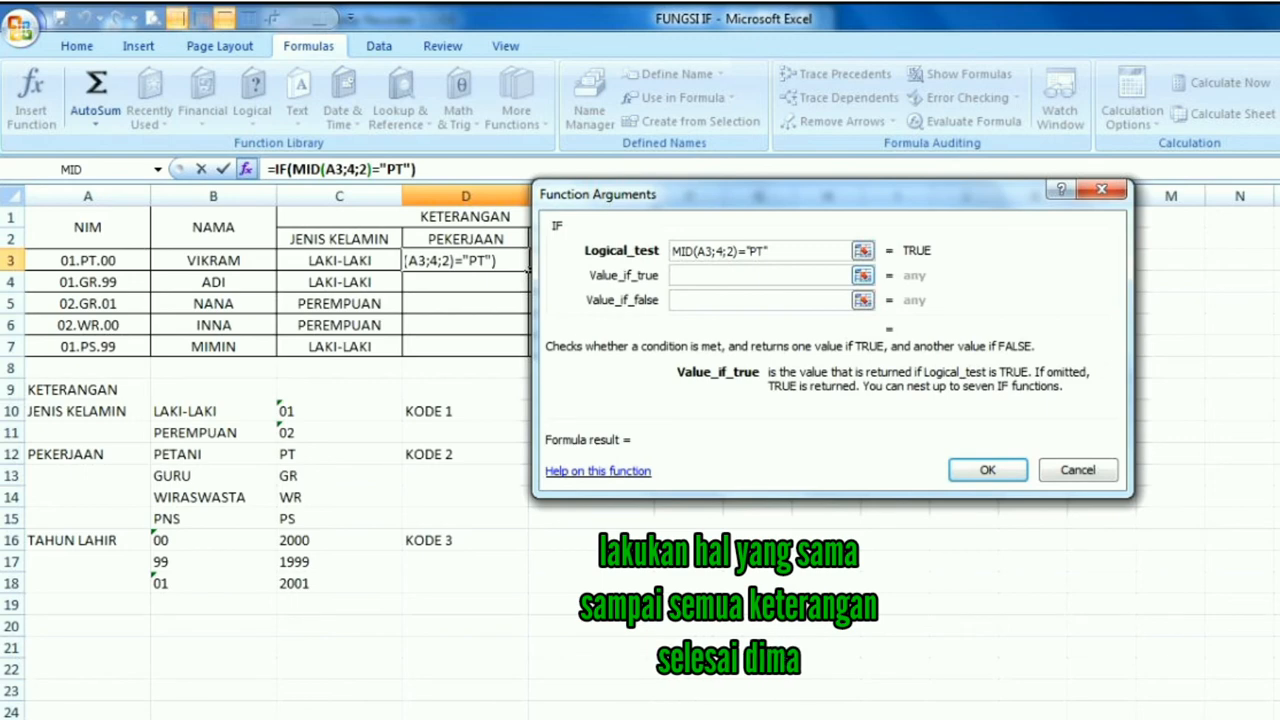
Set the value if true of the IF function in D3 to "PETANI"
type("\"PET")
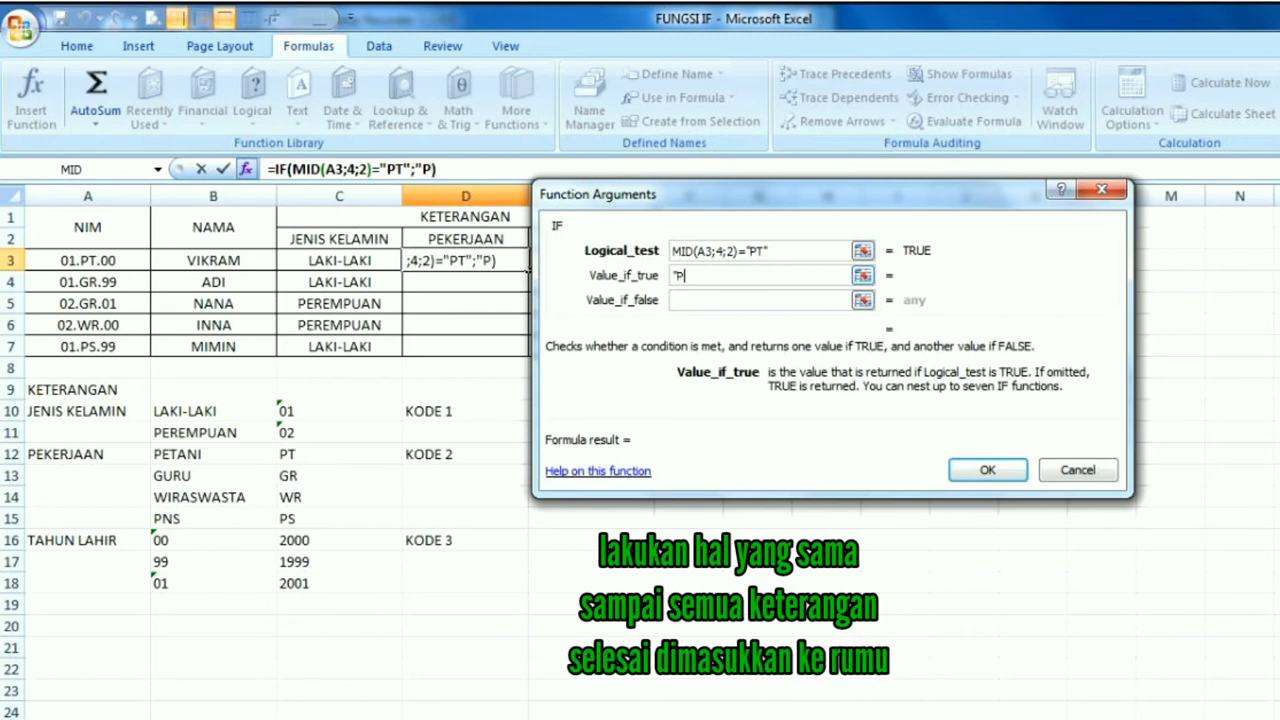
type("ANI")
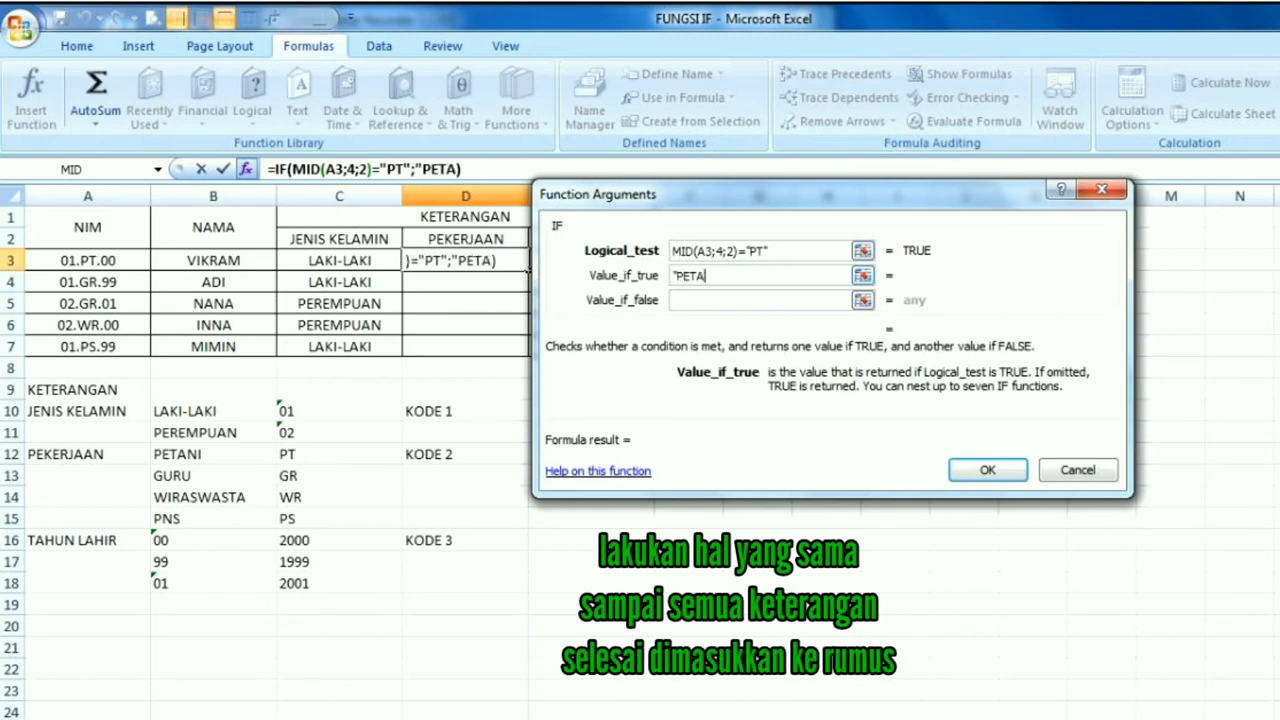
type("\"")
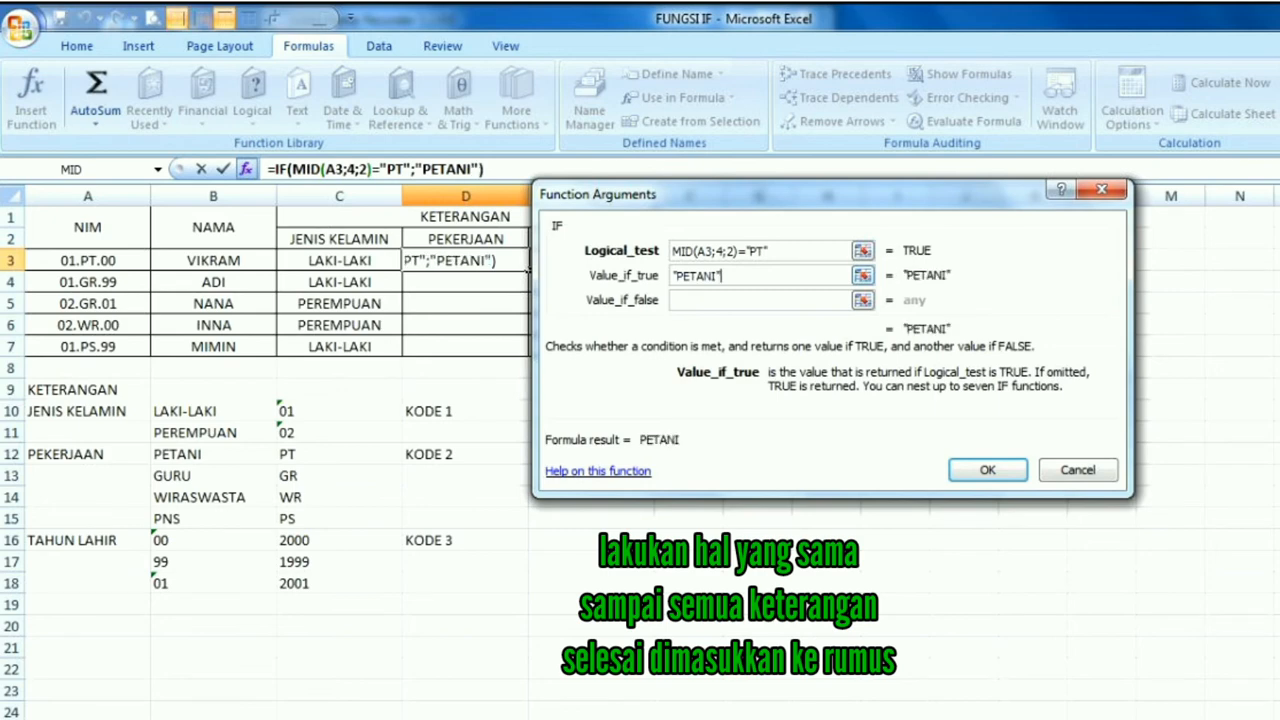
Nest a second IF function as the value if false of the first IF in D3
key("Tab")
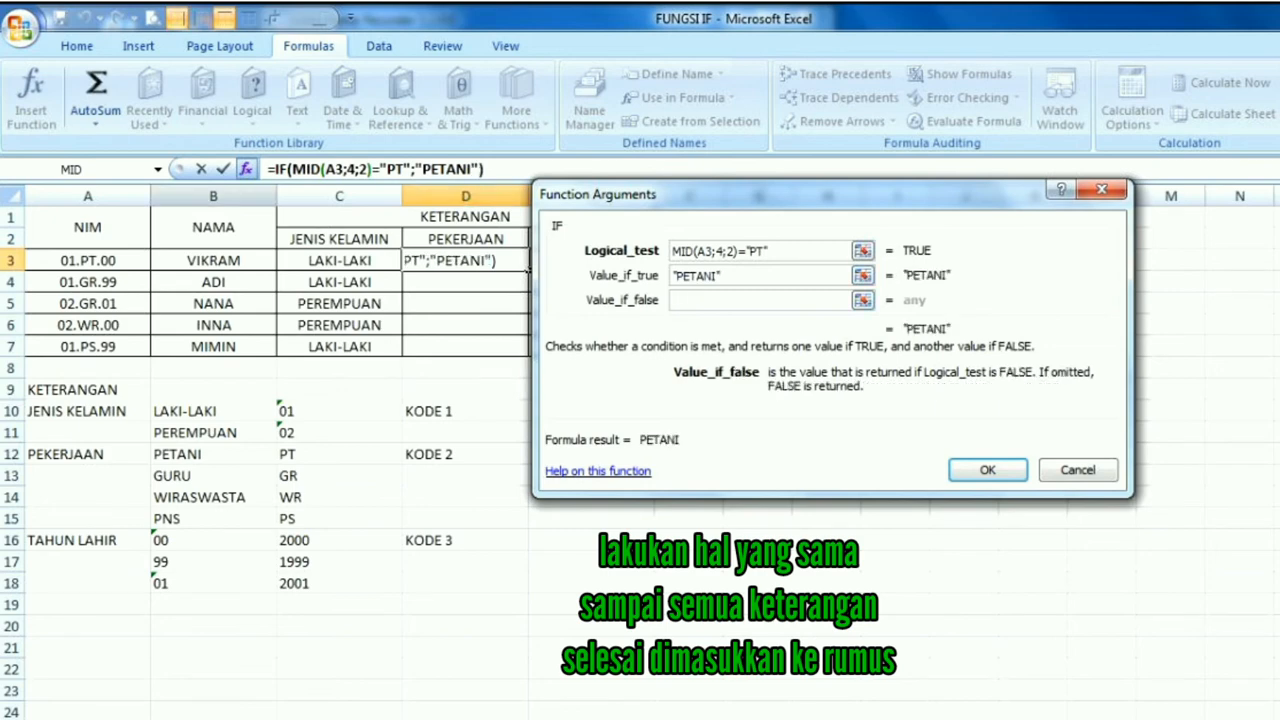
left_click(158, 170)
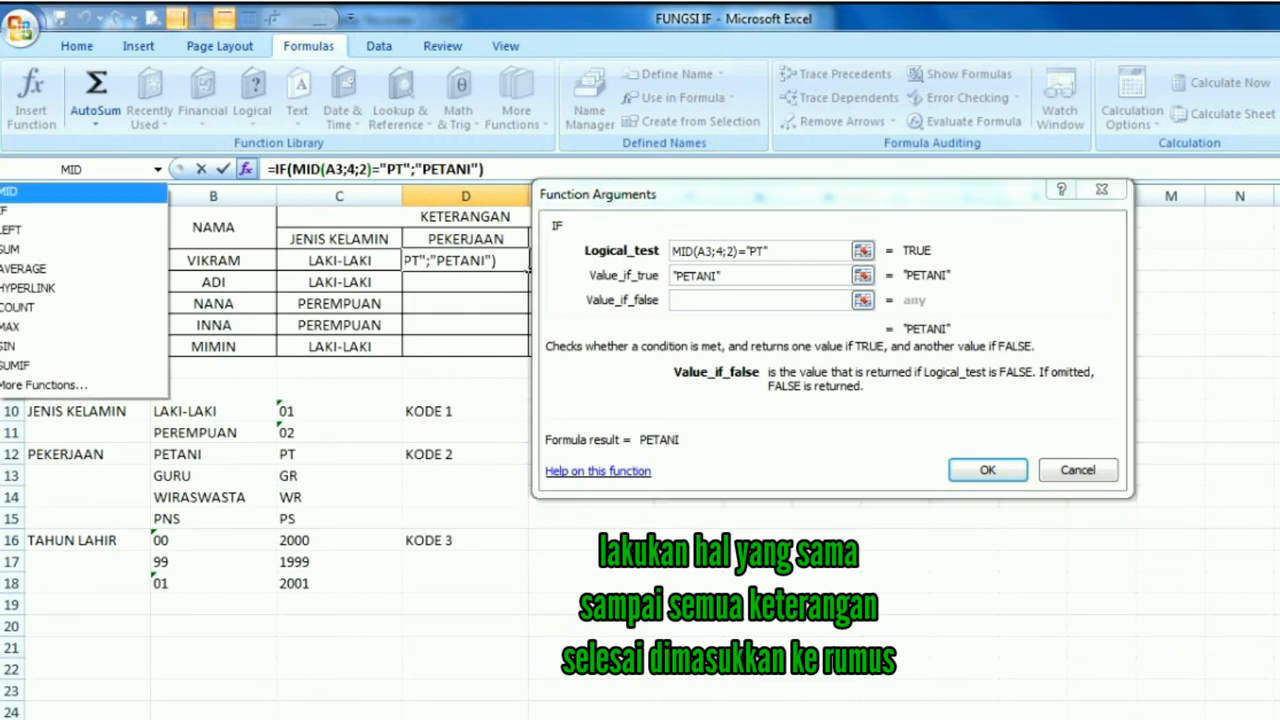
left_click(10, 210)
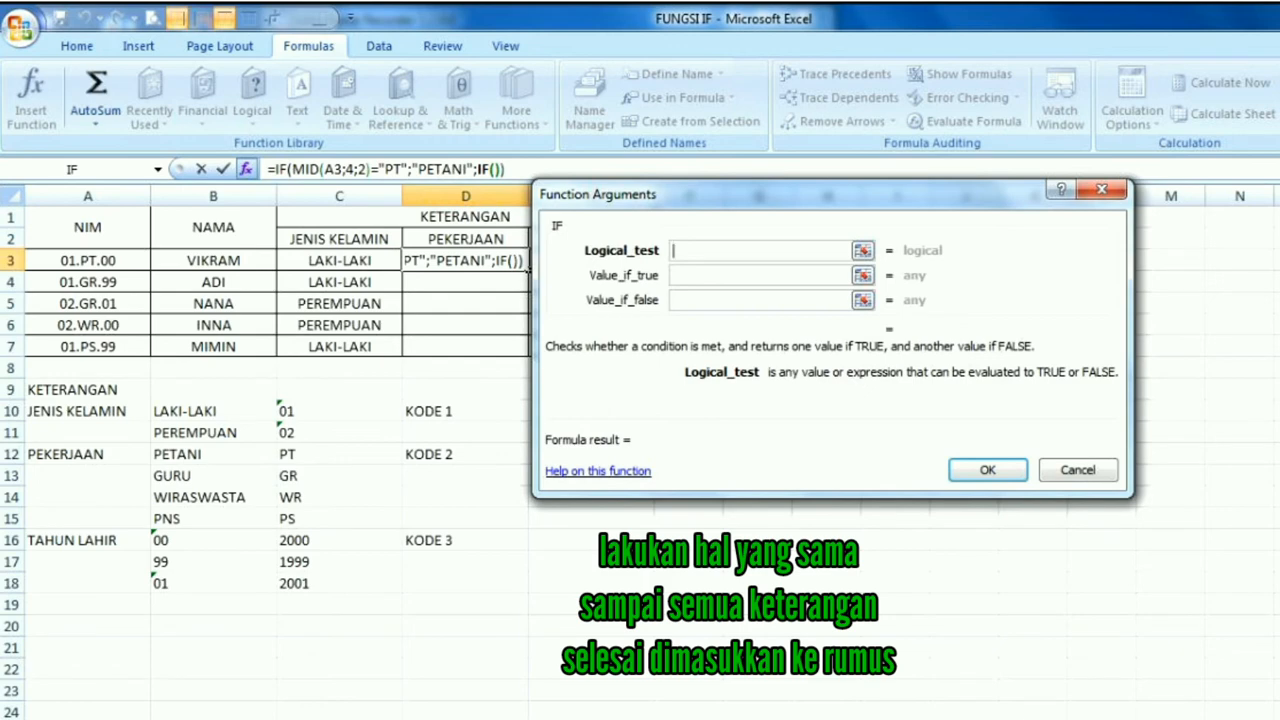
Insert a MID function as the second IF's logical test, with text A3, start number 4 and 2 characters
left_click(158, 170)
left_click(20, 193)
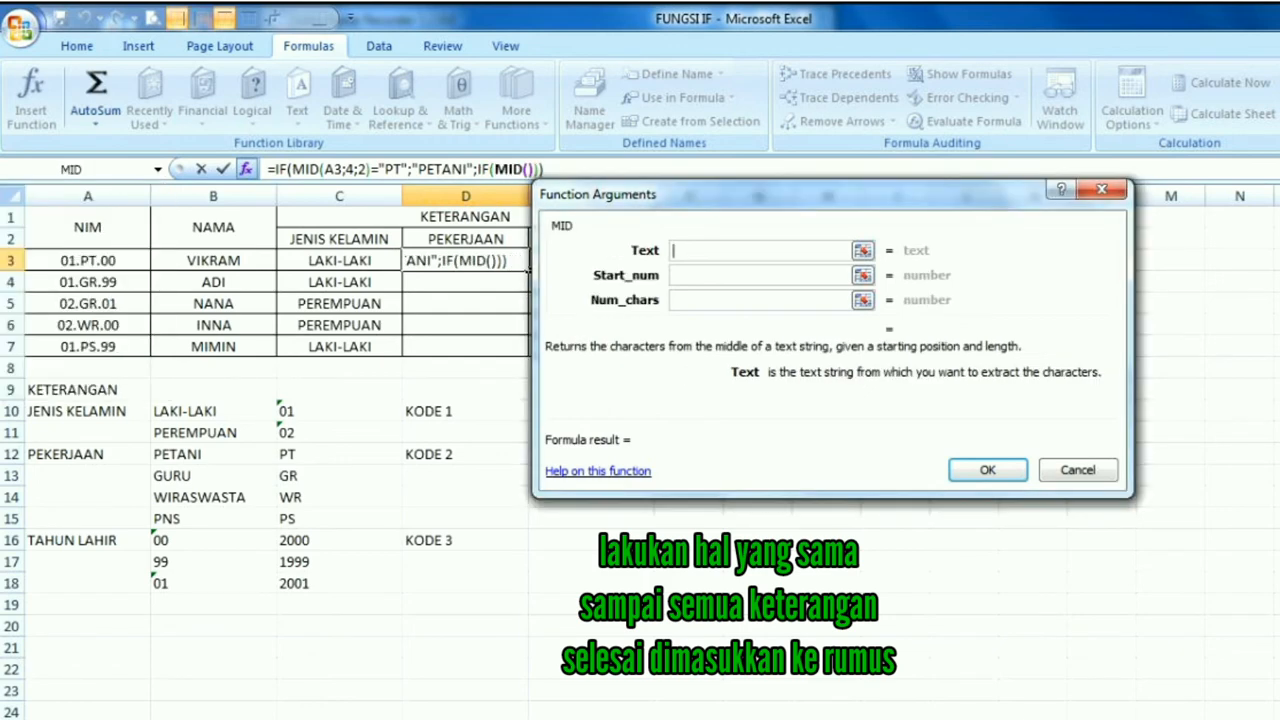
left_click(88, 261)
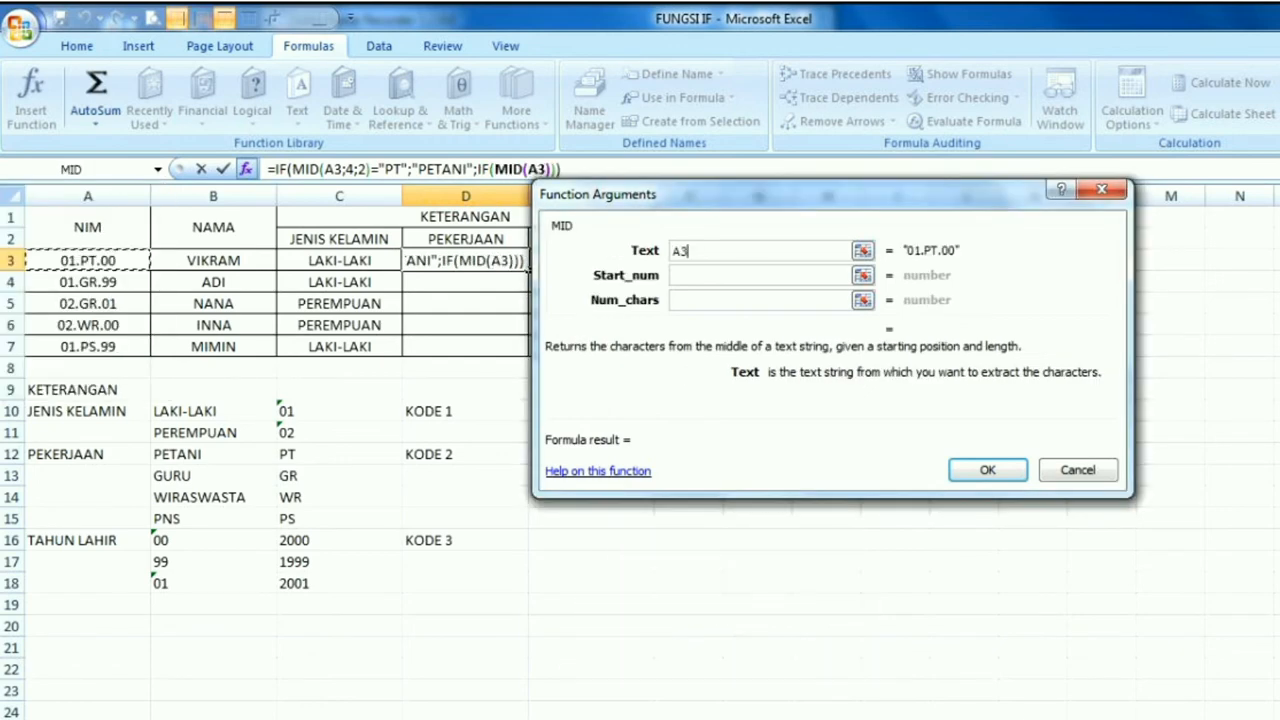
key("Tab")
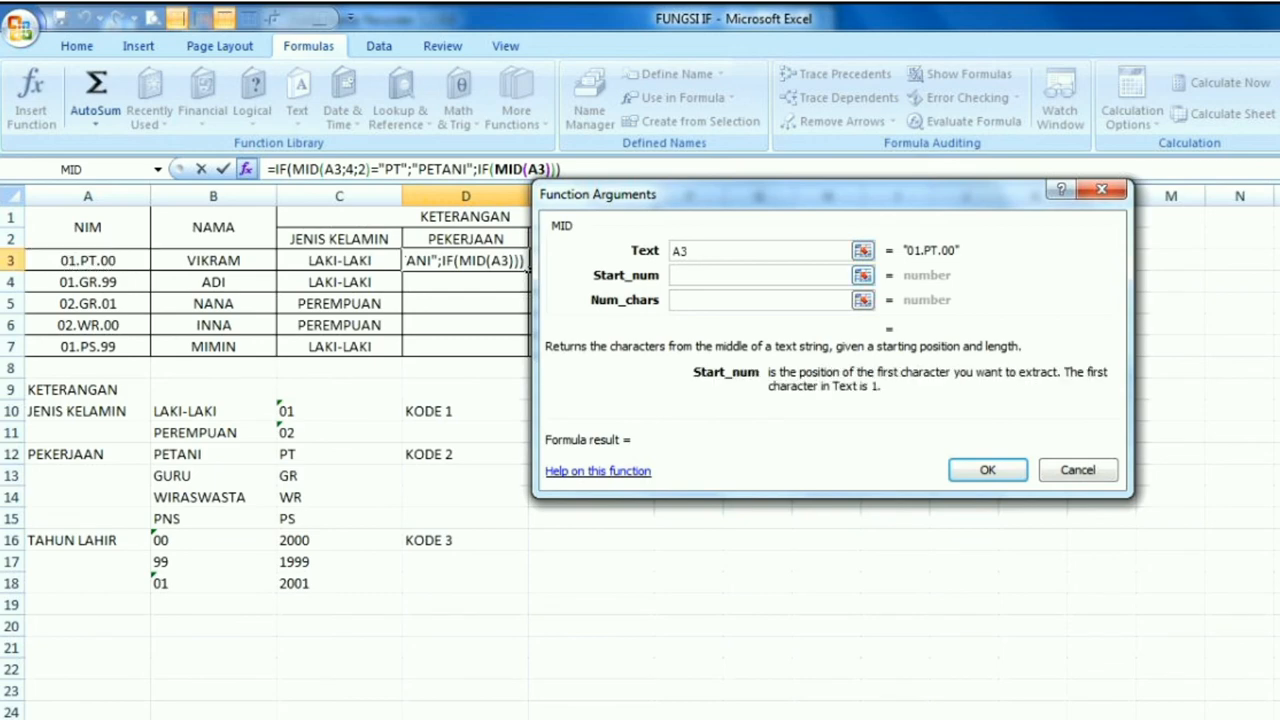
type("4")
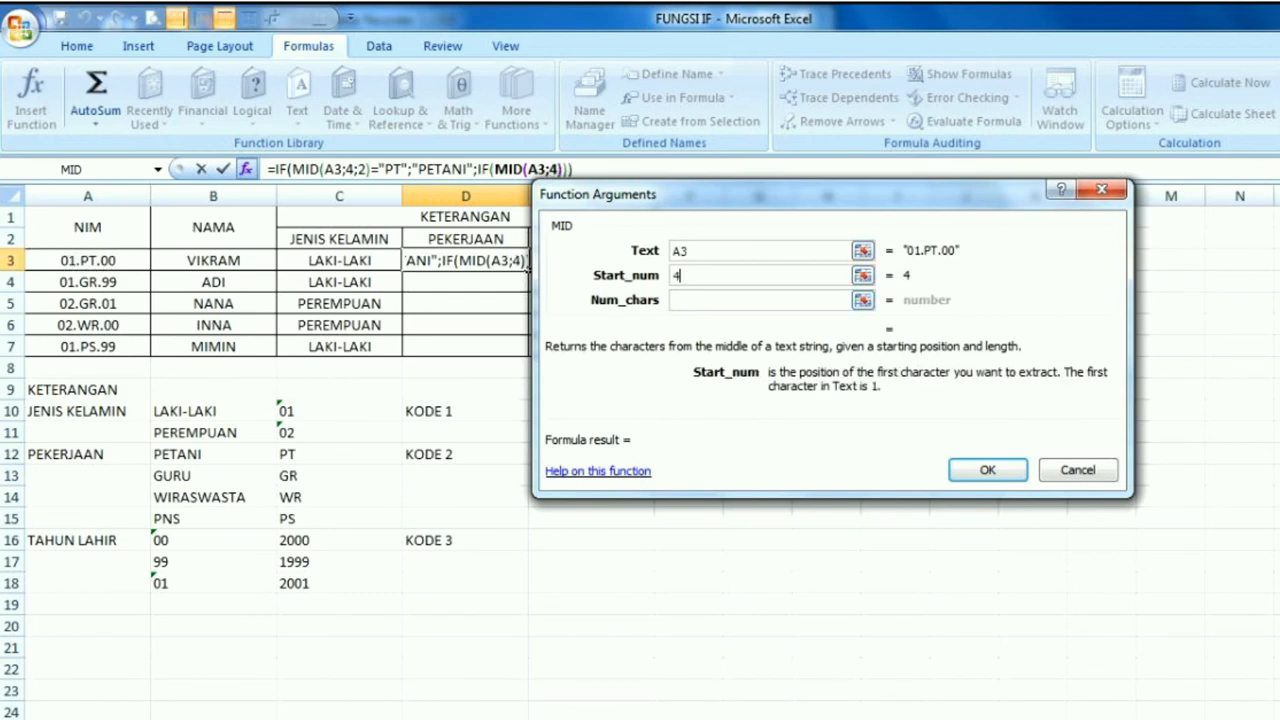
key("Tab")
type("2")
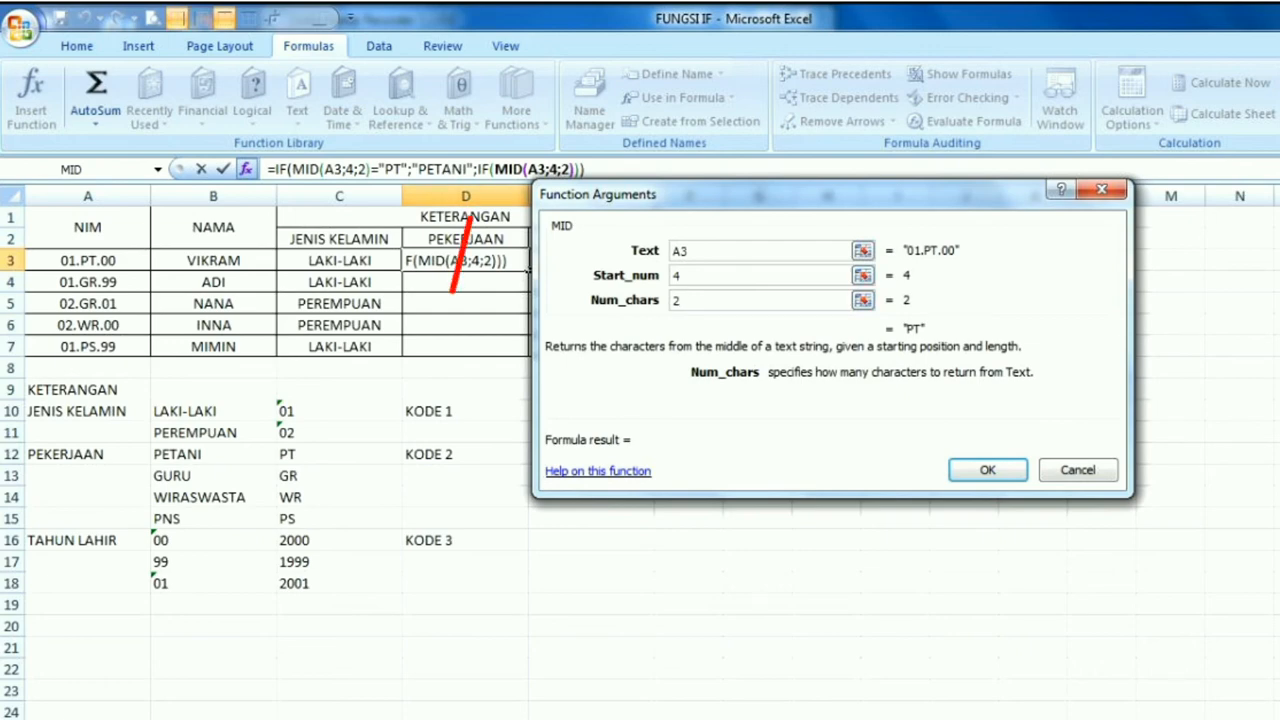
Complete the second IF's logical test as MID(A3;4;2)="GR" and set its value if true to "GURU"
left_click(483, 170)
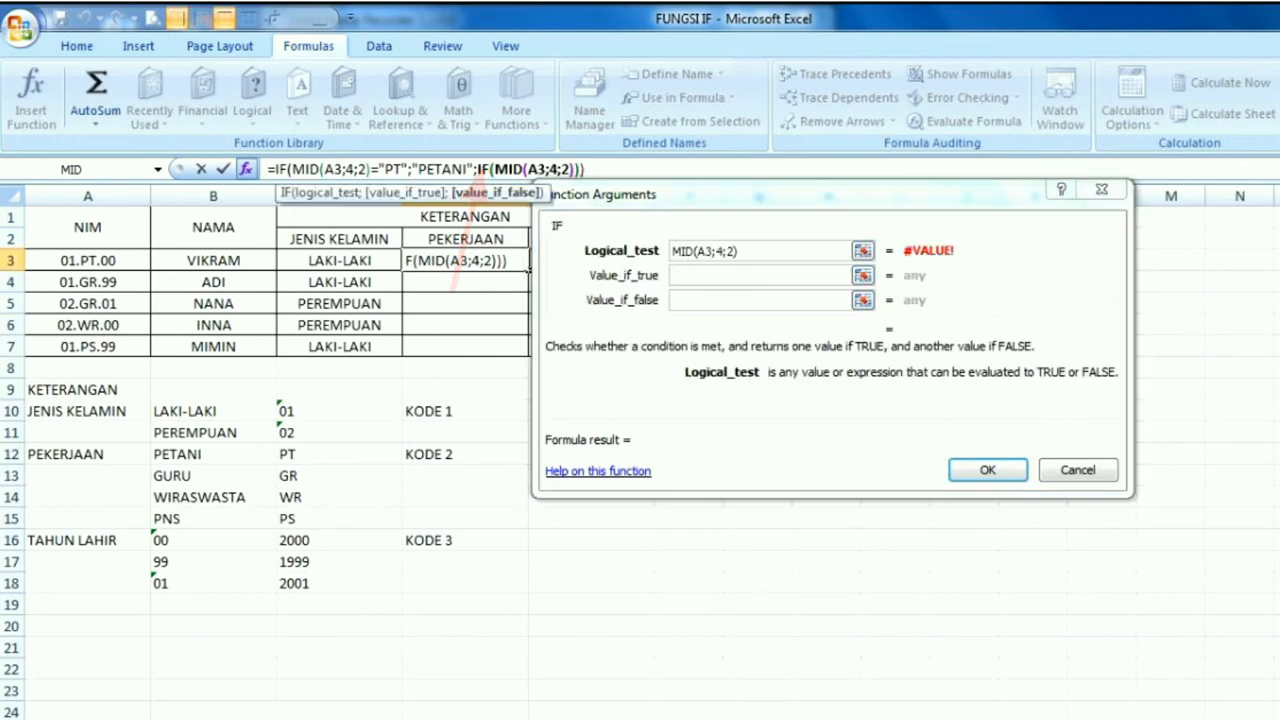
type("=\"")
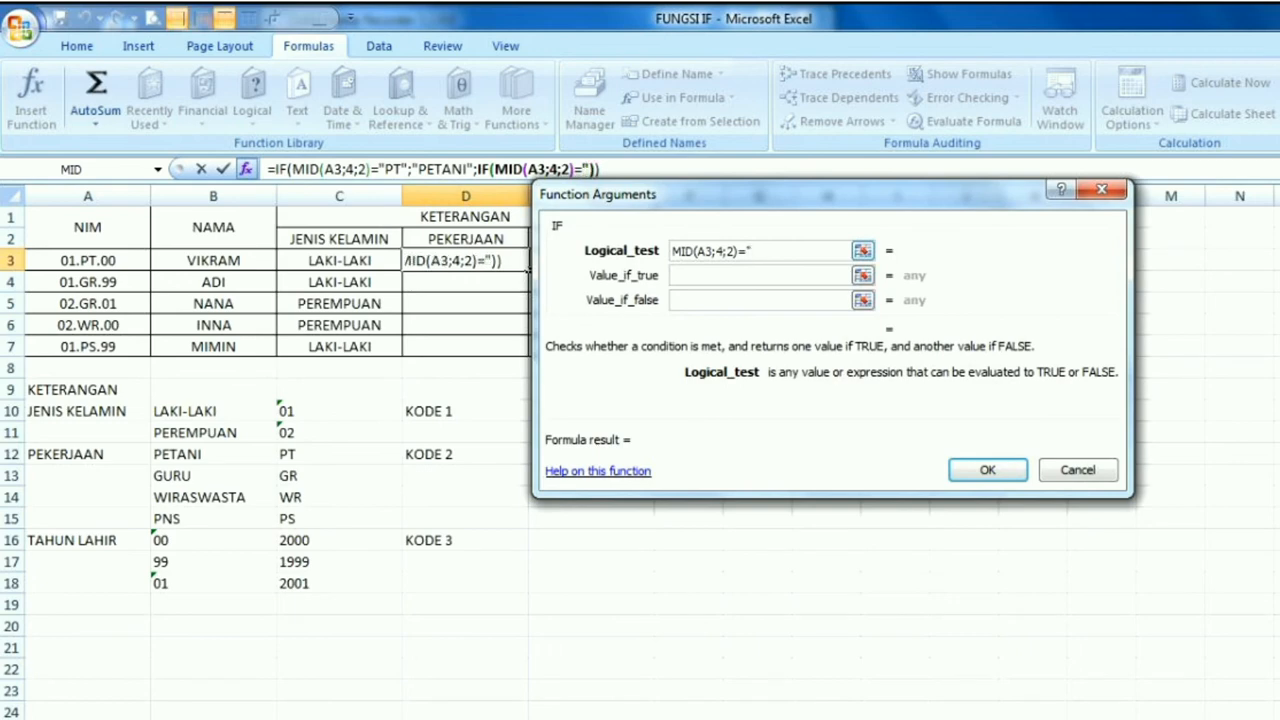
type("GR\"")
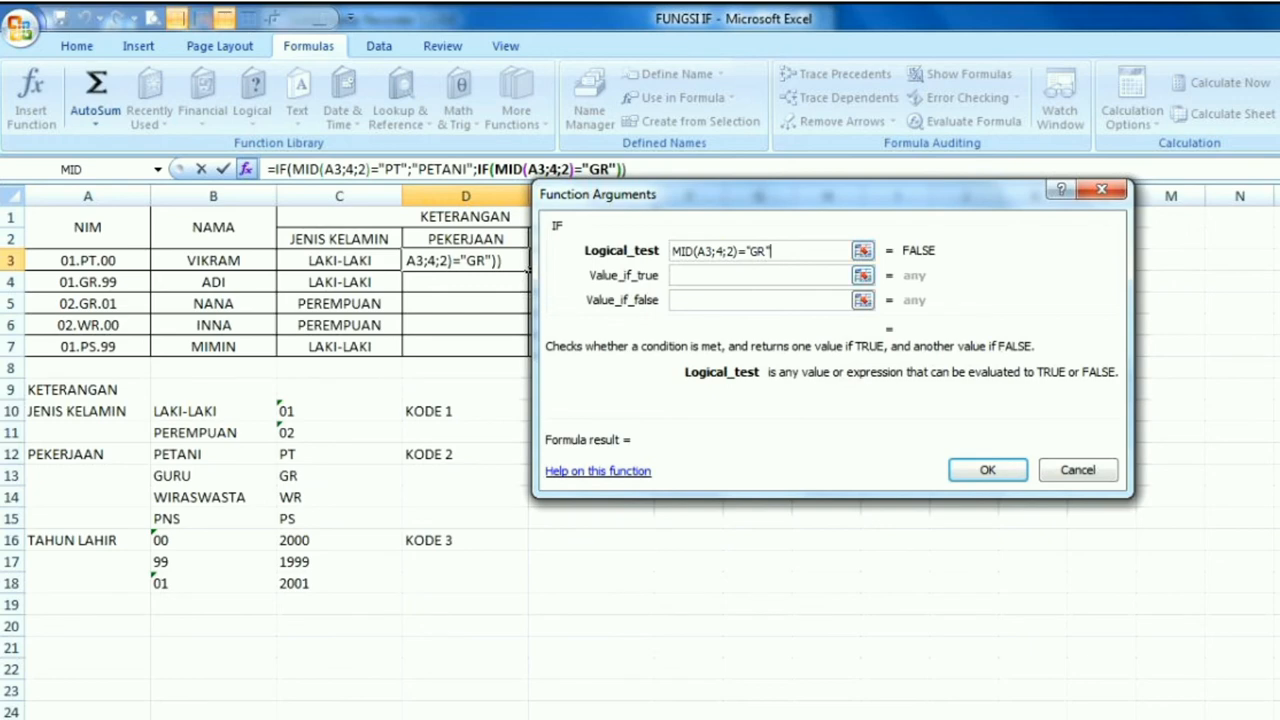
key("Tab")
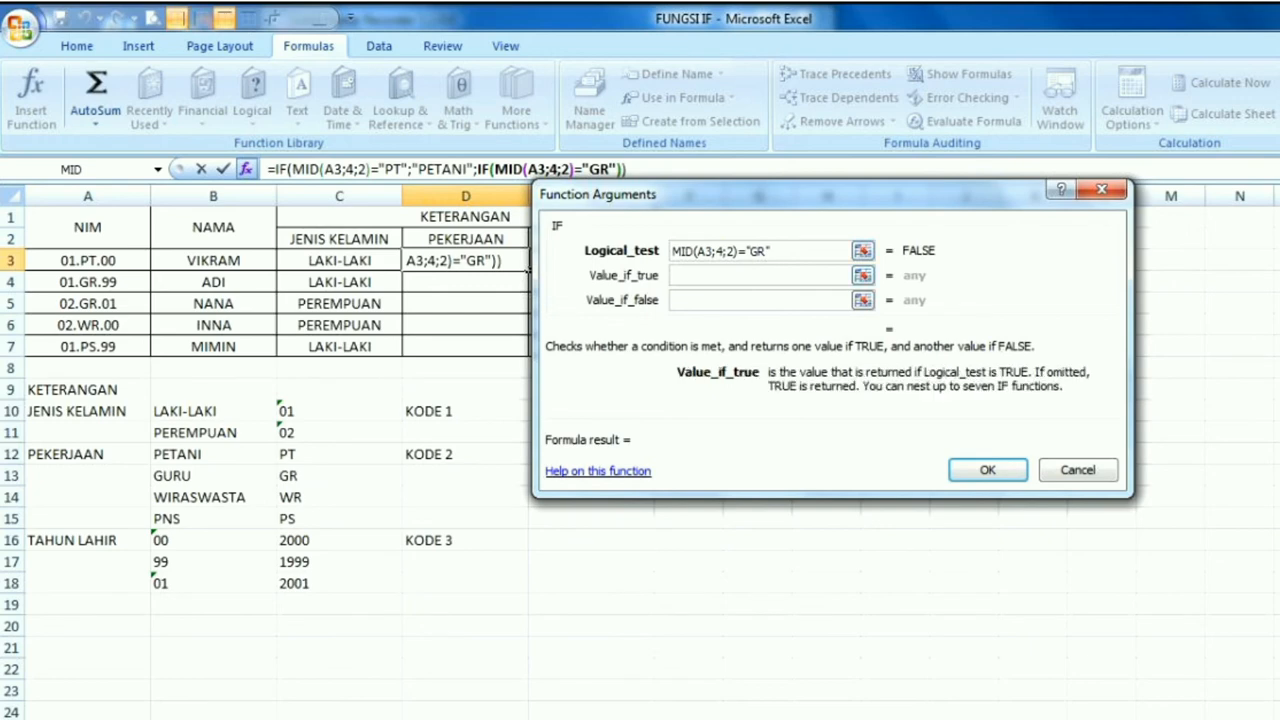
type("\"GU")
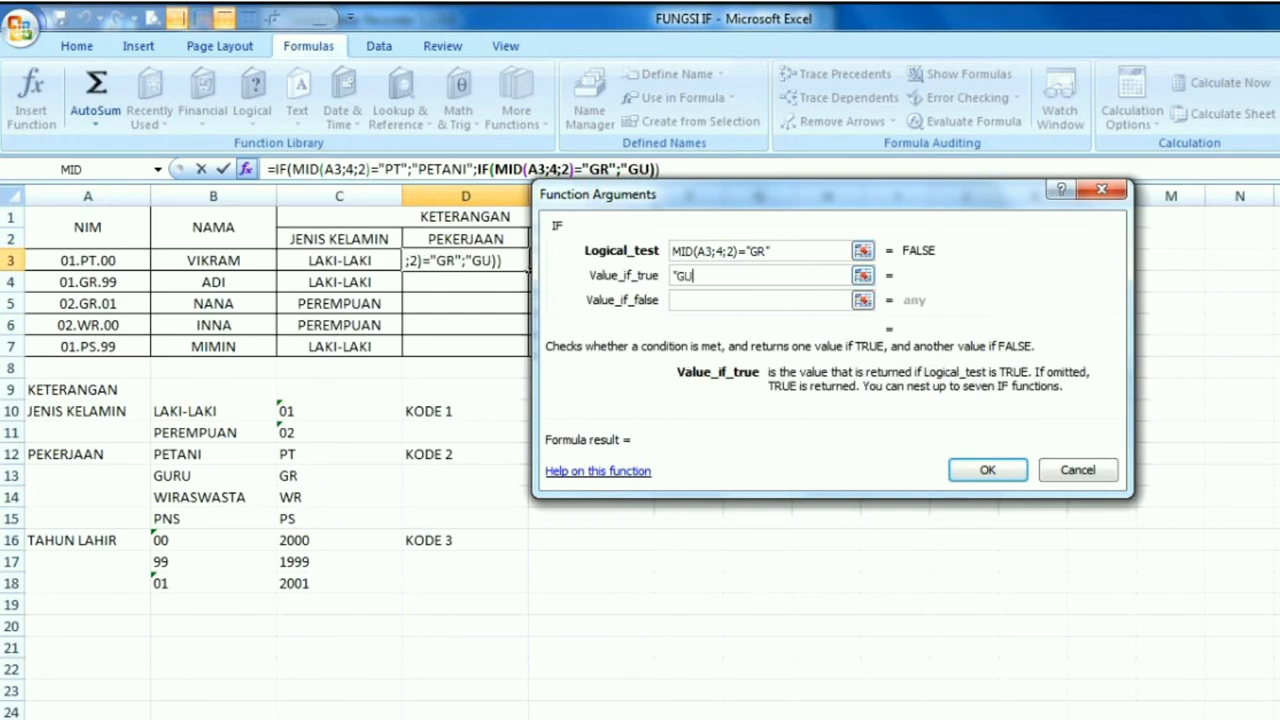
type("RU\"")
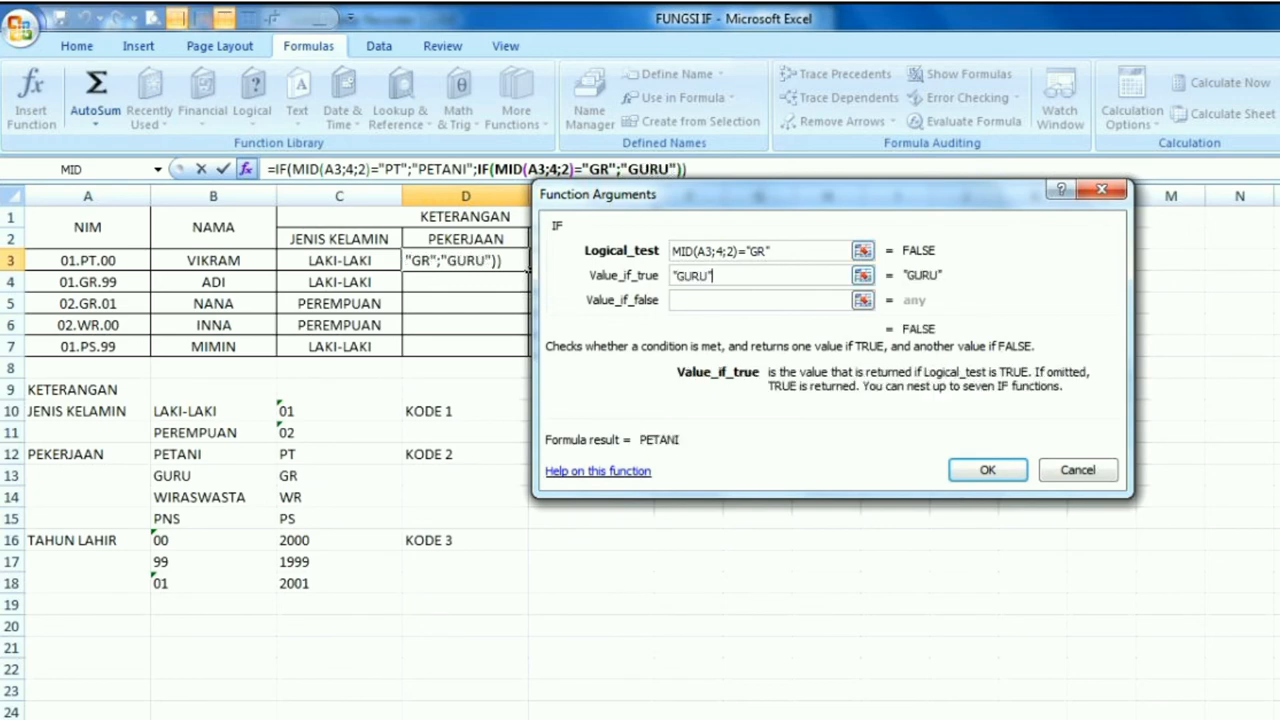
Nest a third IF function as the value if false of the second IF in D3
key("Tab")
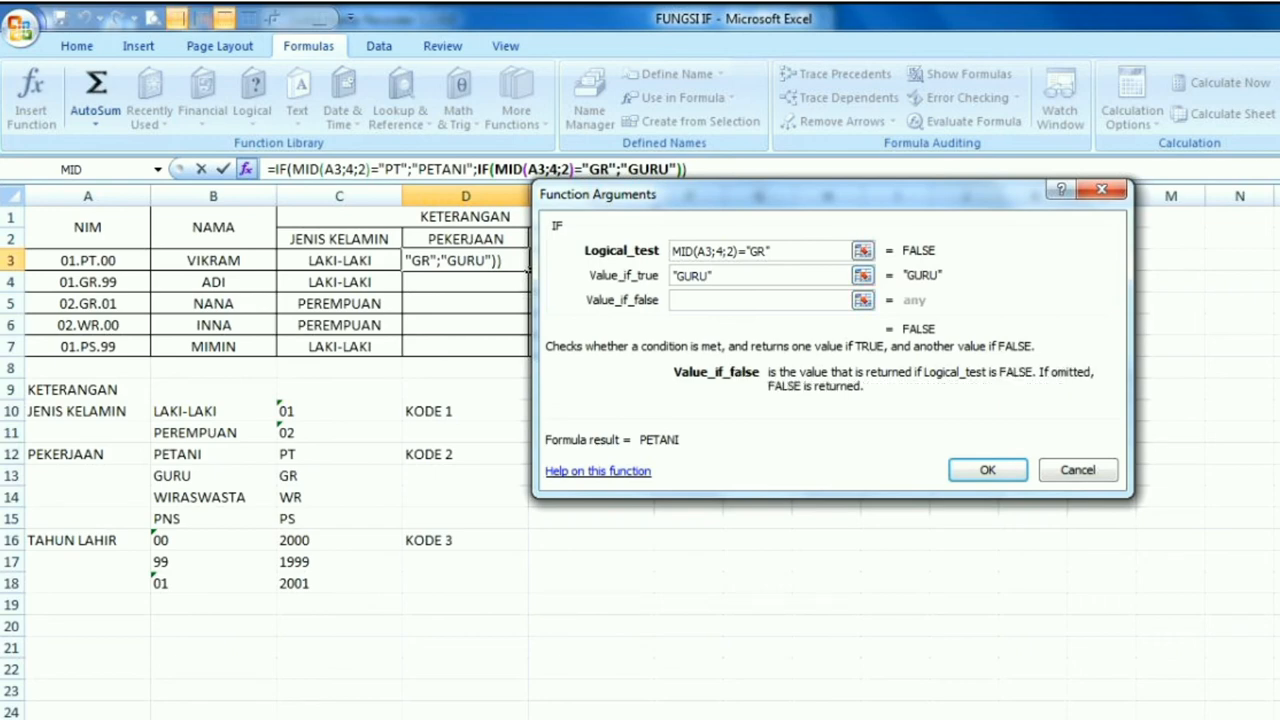
left_click(157, 170)
left_click(20, 210)
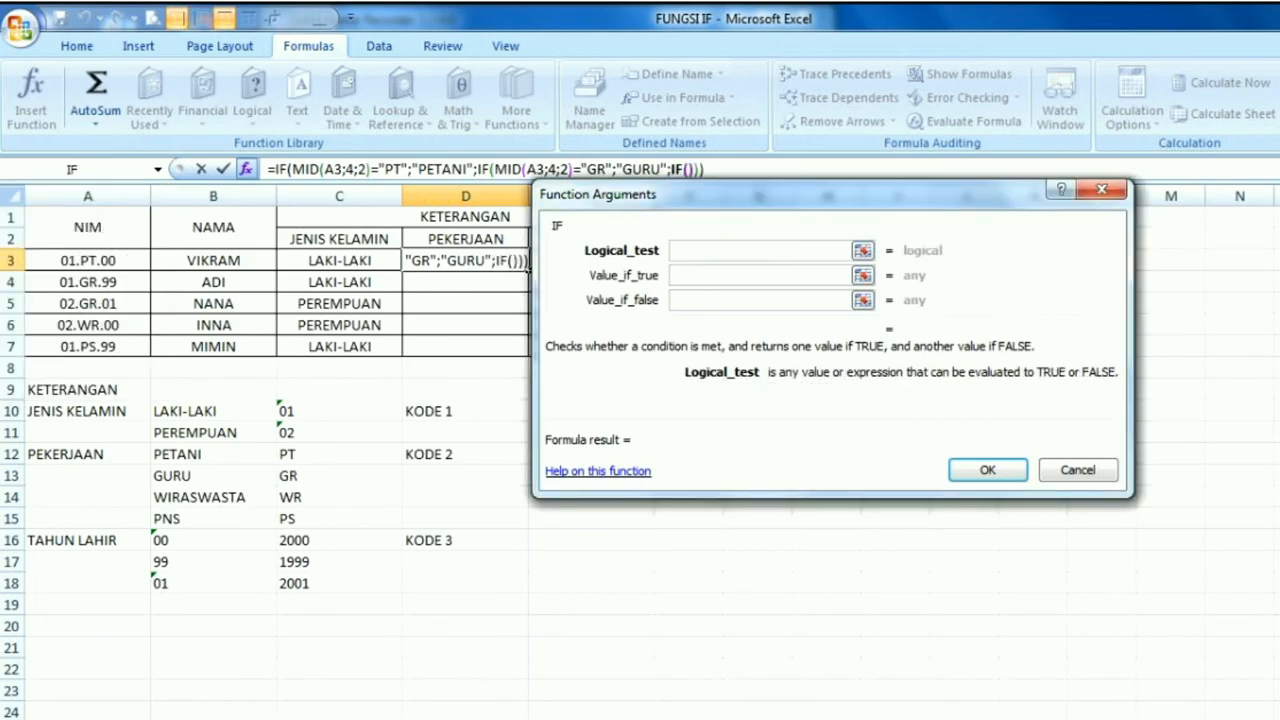
Insert a MID function as the third IF's logical test, with text A3, start number 4 and 2 characters
left_click(157, 170)
left_click(20, 210)
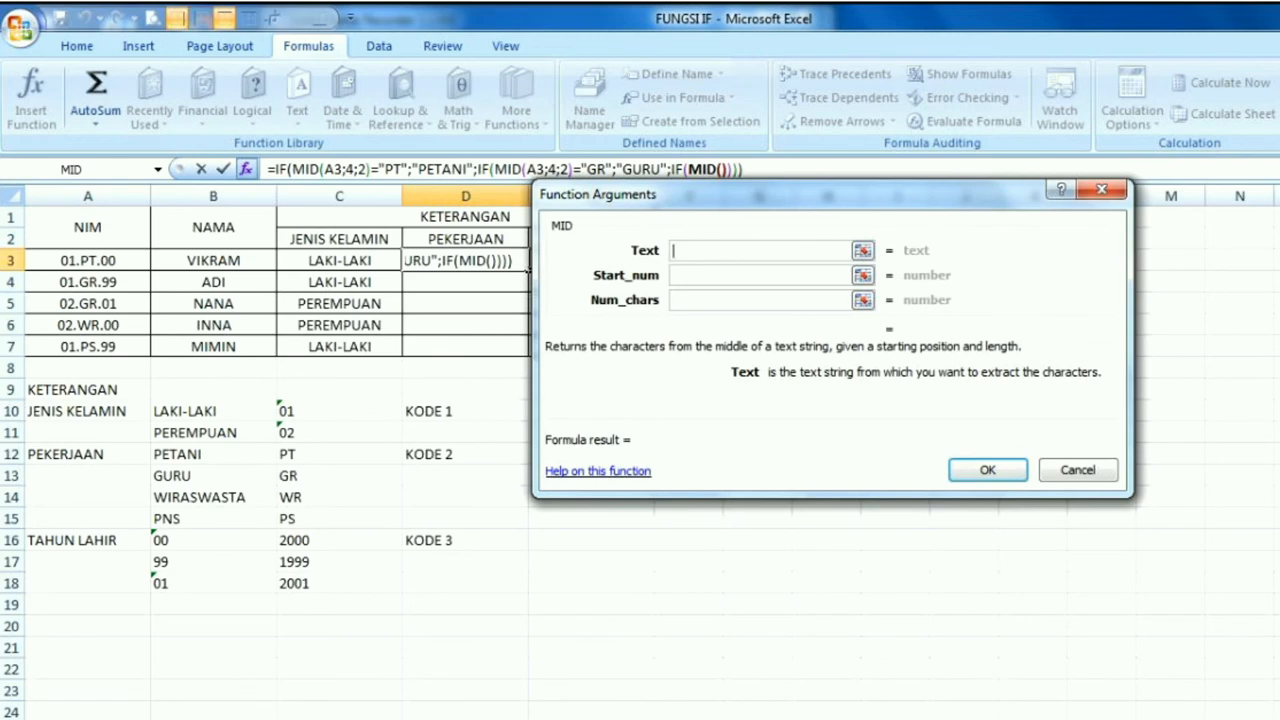
type("A3")
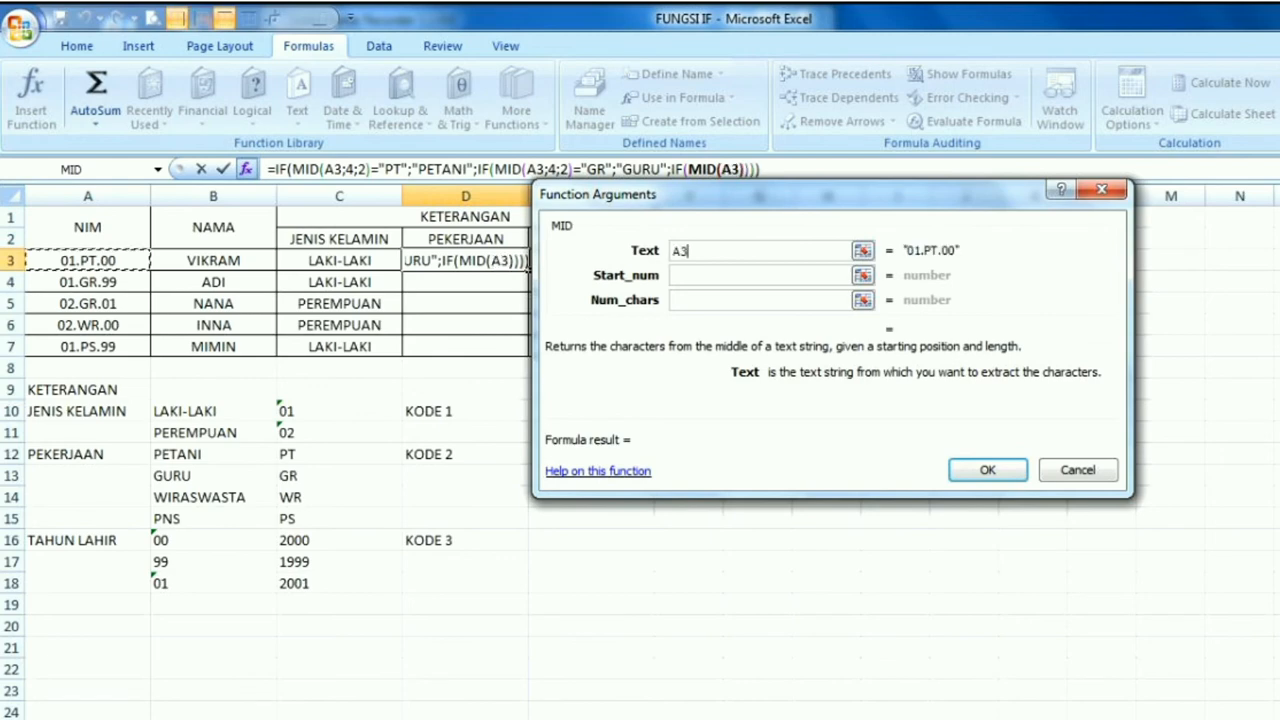
key("Tab")
type("4")
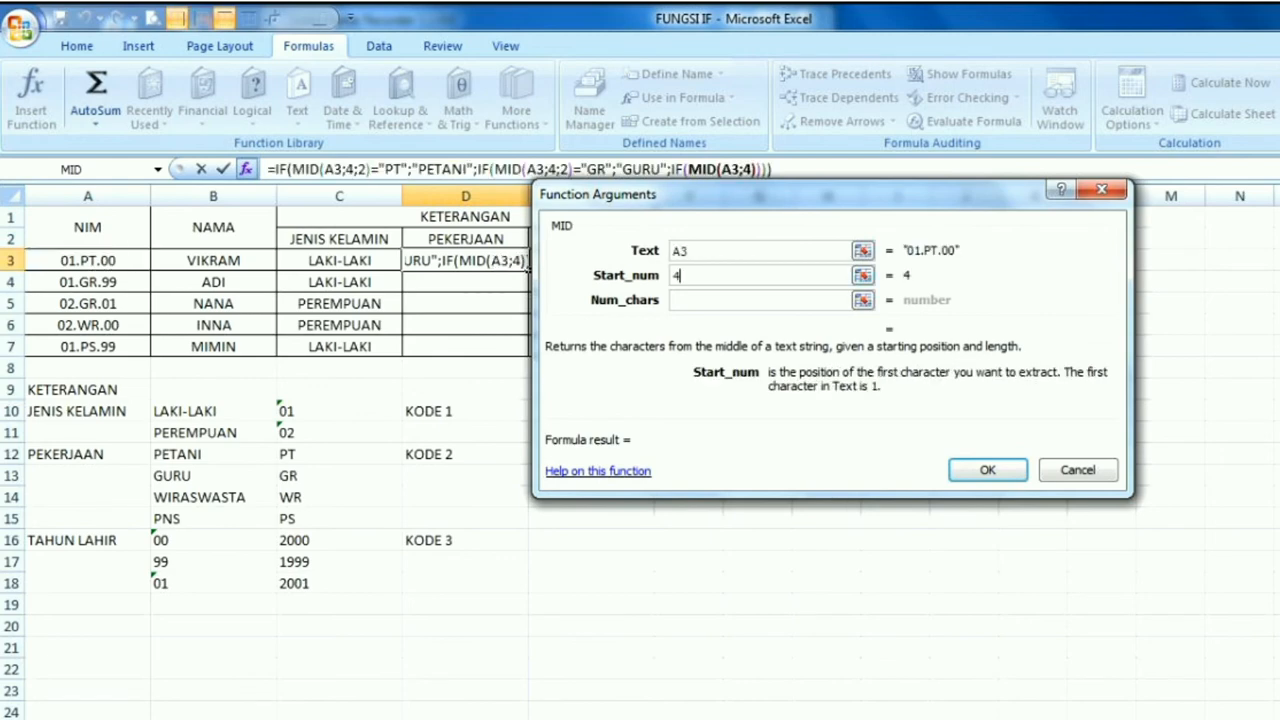
key("Tab")
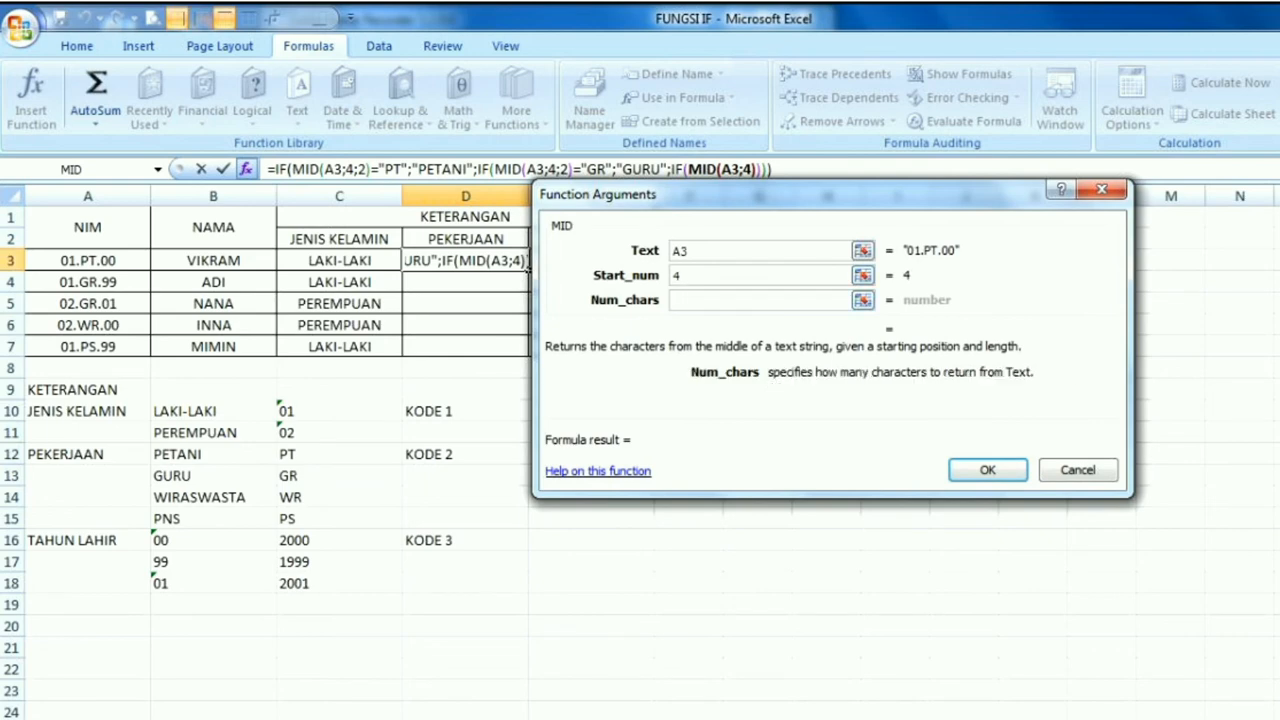
type("2")
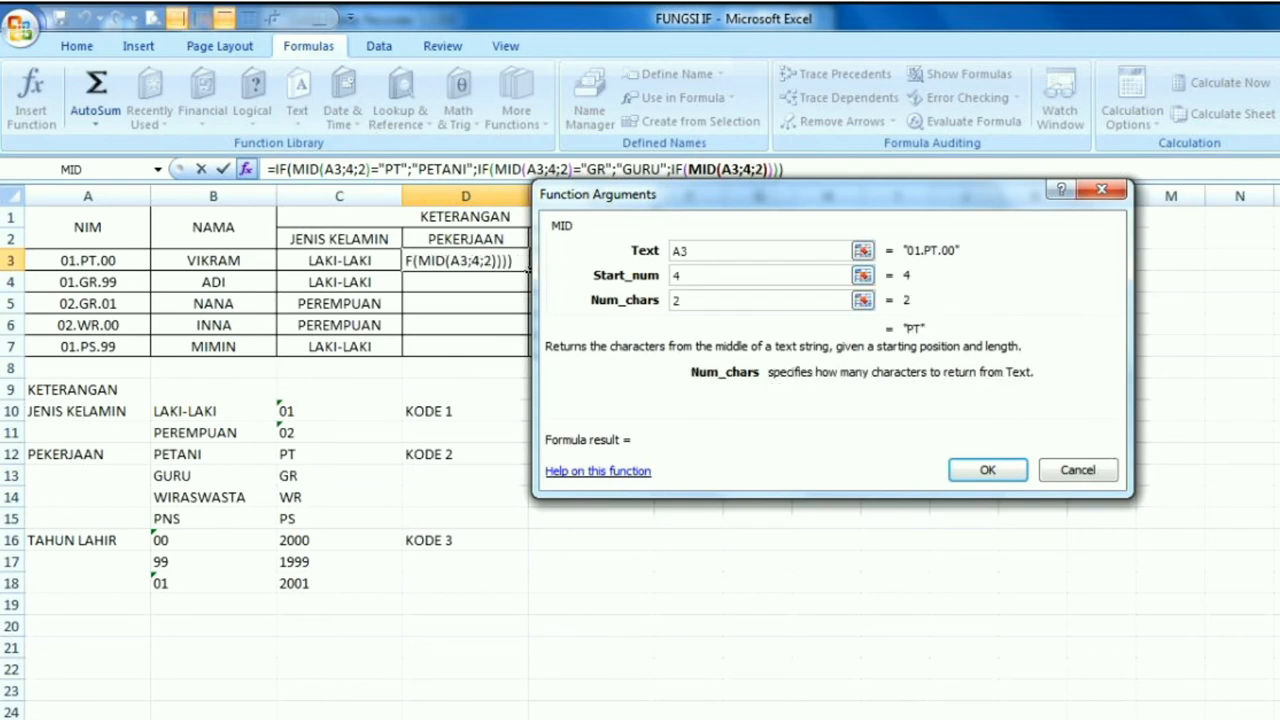
Return to the third IF's arguments and complete its logical test as MID(A3;4;2)="WR"
left_click(683, 169)
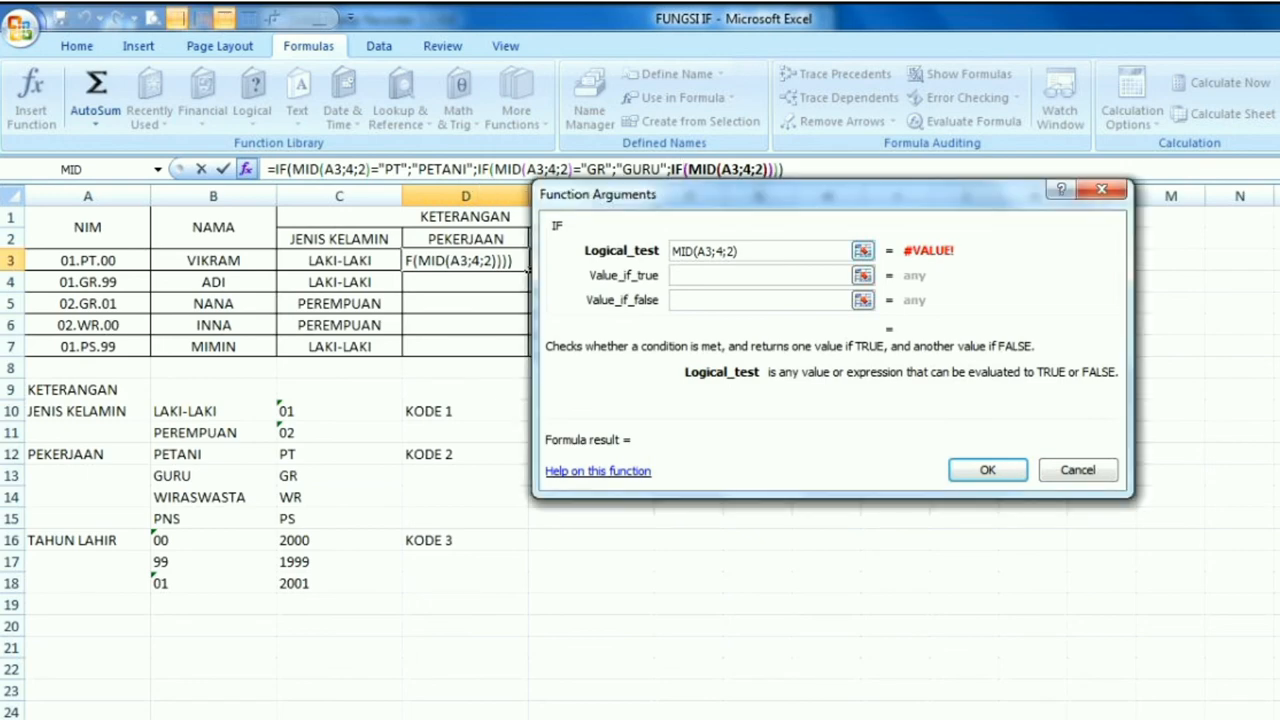
type("=")
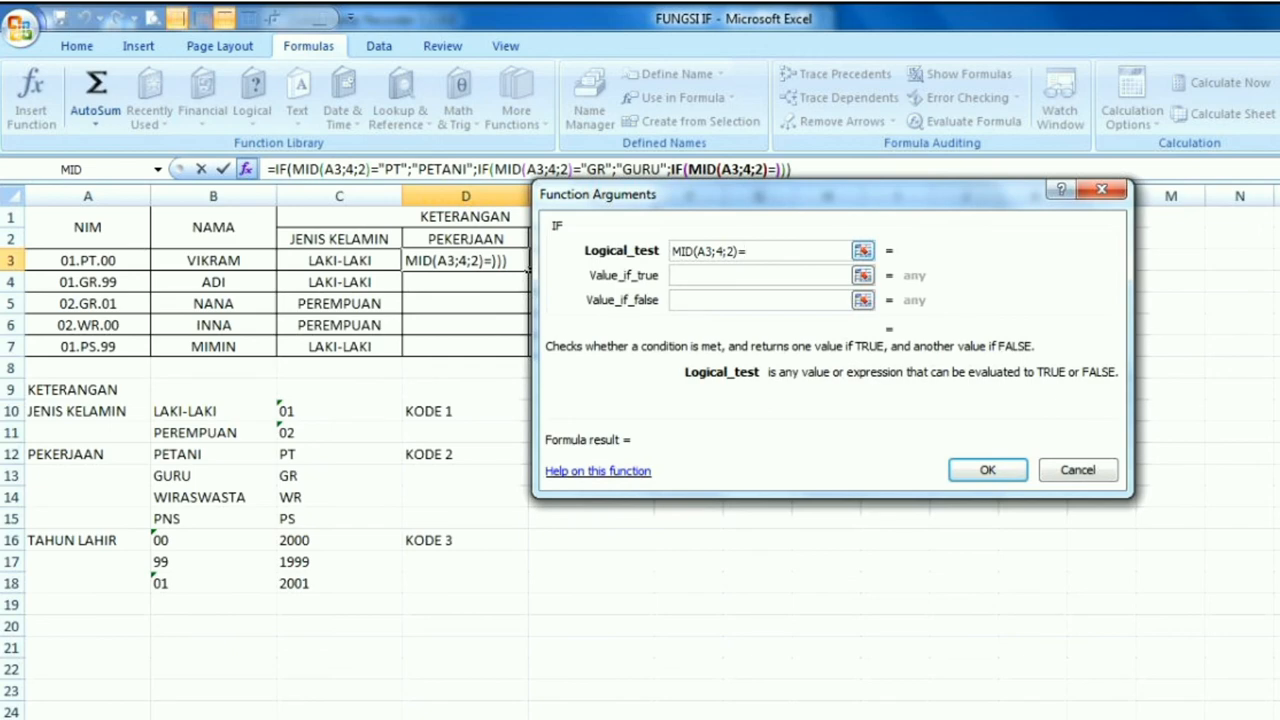
type("\"WR\"")
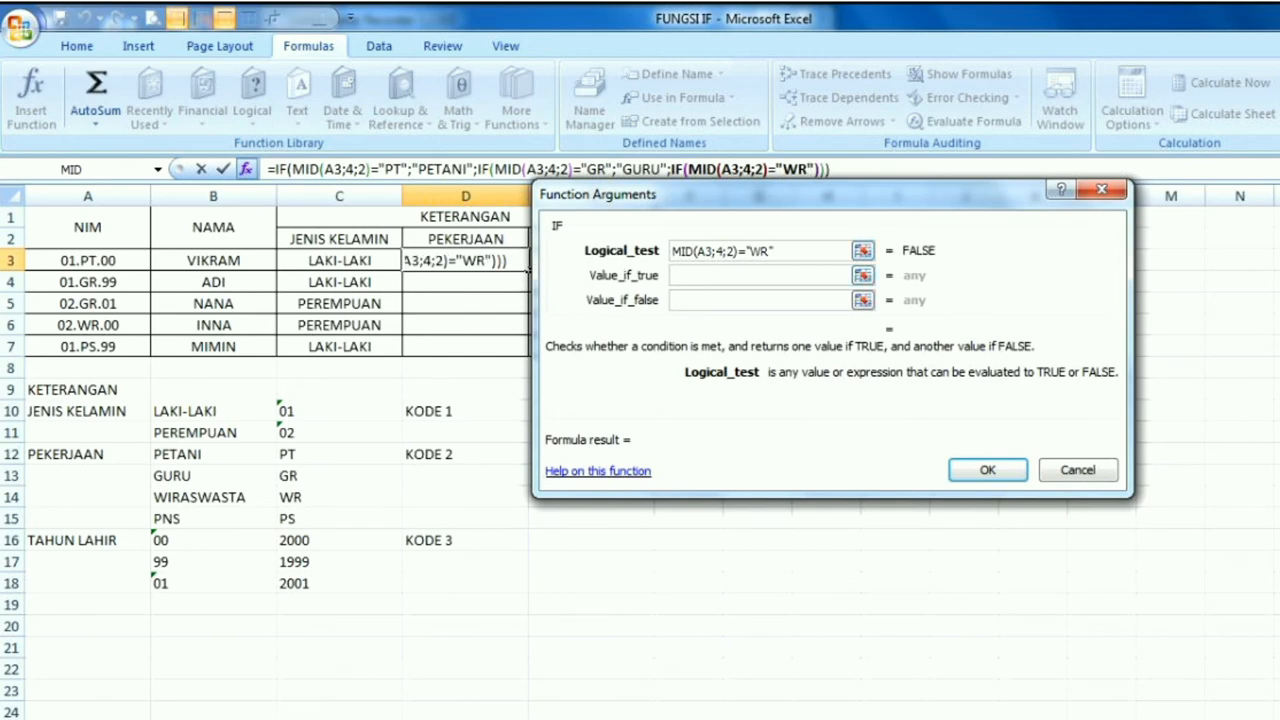
Set the value if true of the third IF in D3 to "WIRASWASTA"
key("Tab")
type("\"")
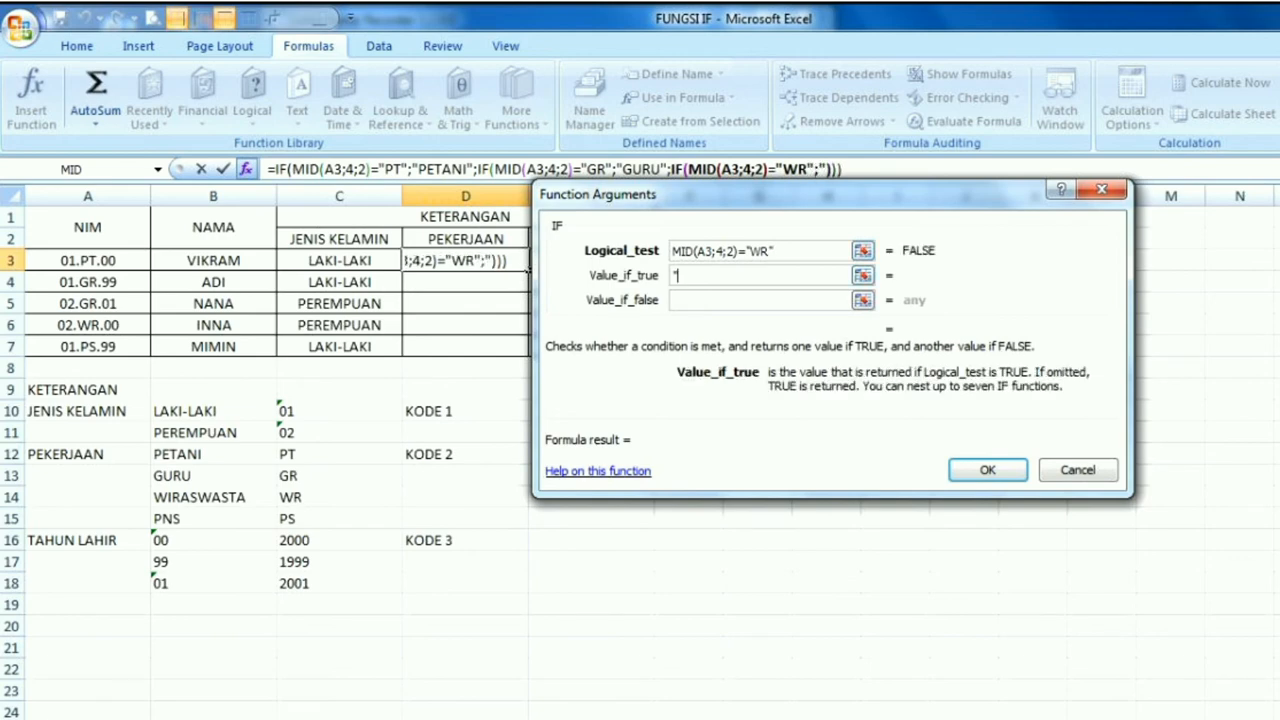
type("WIRAS")
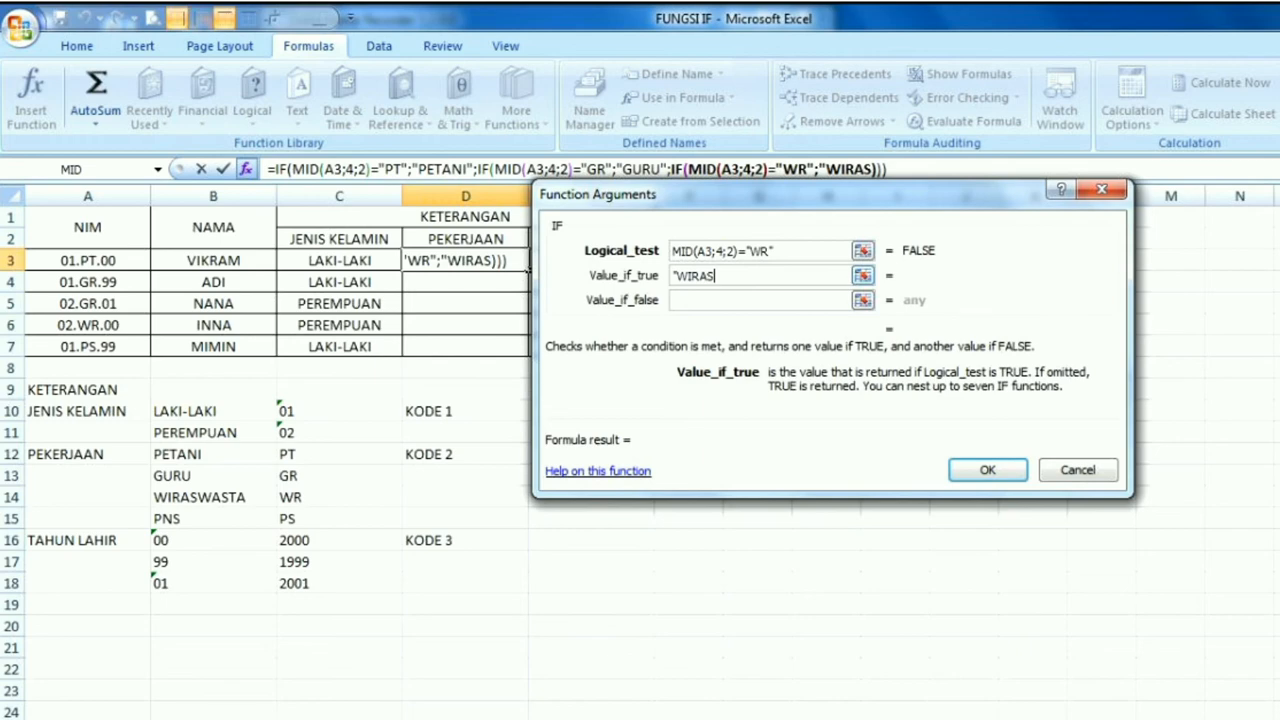
type("WASTA")
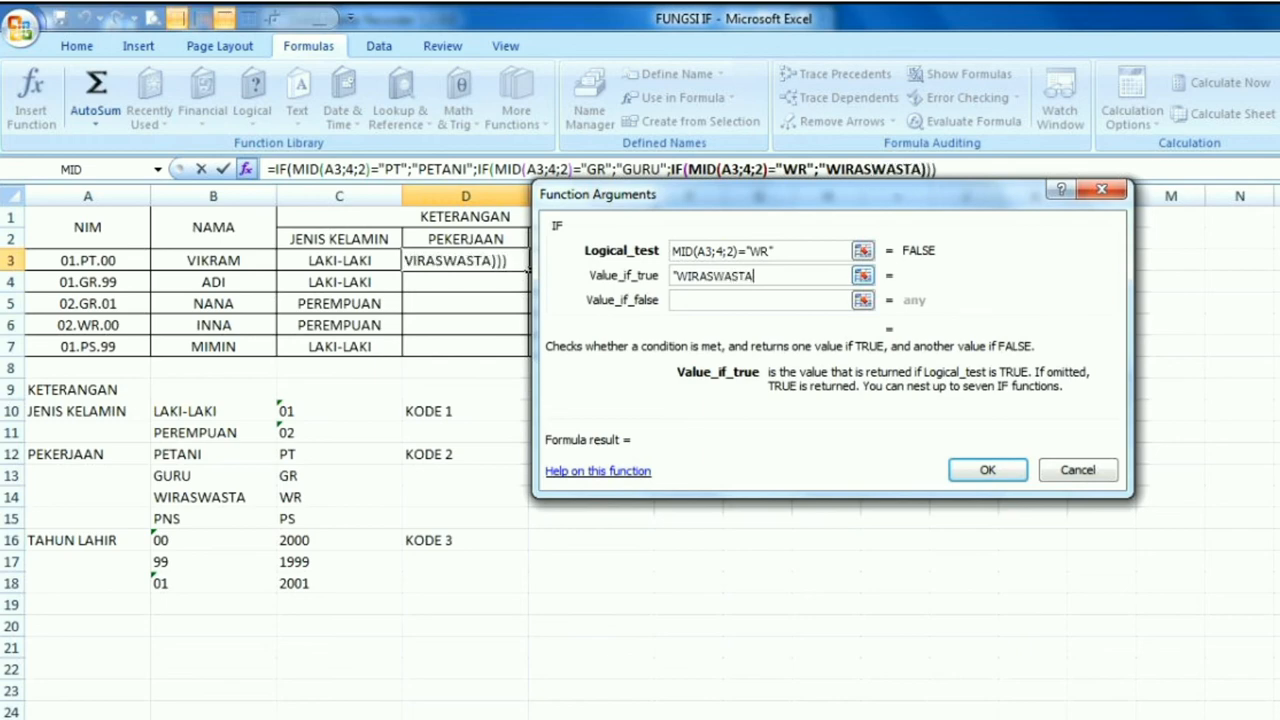
type("\"")
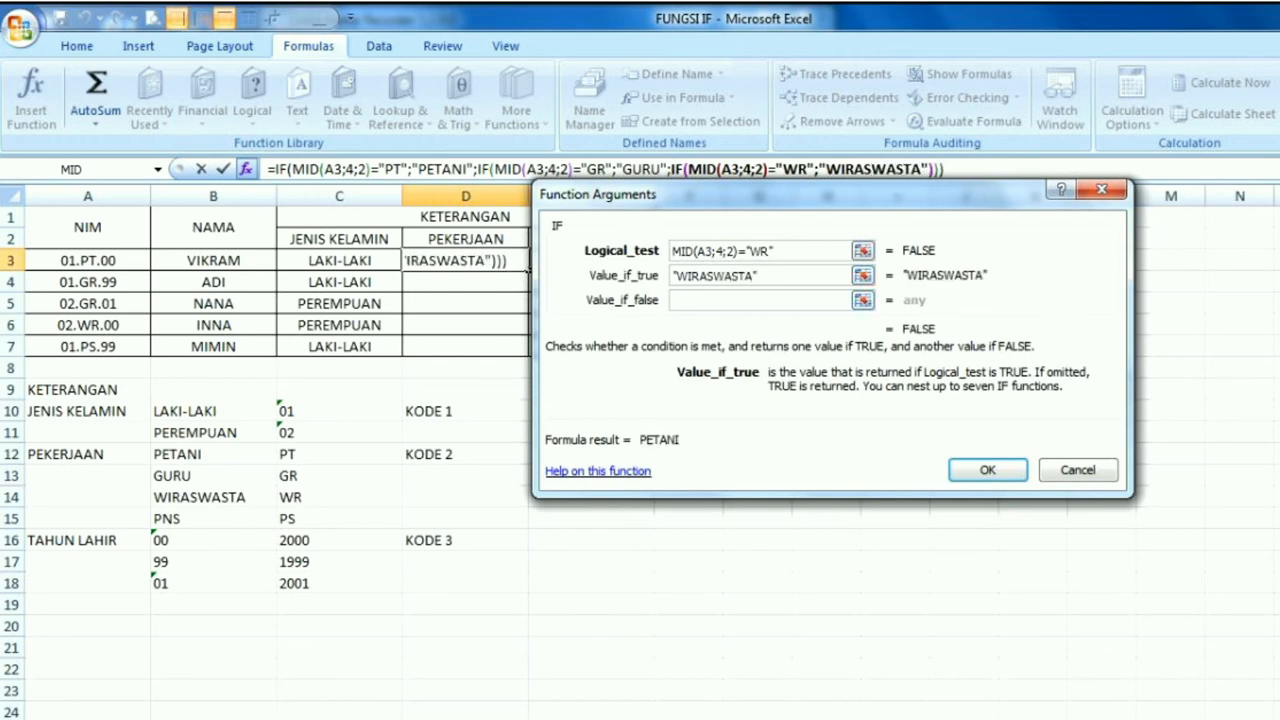
Nest a fourth IF function as the value if false of the third IF in D3
left_click(676, 300)
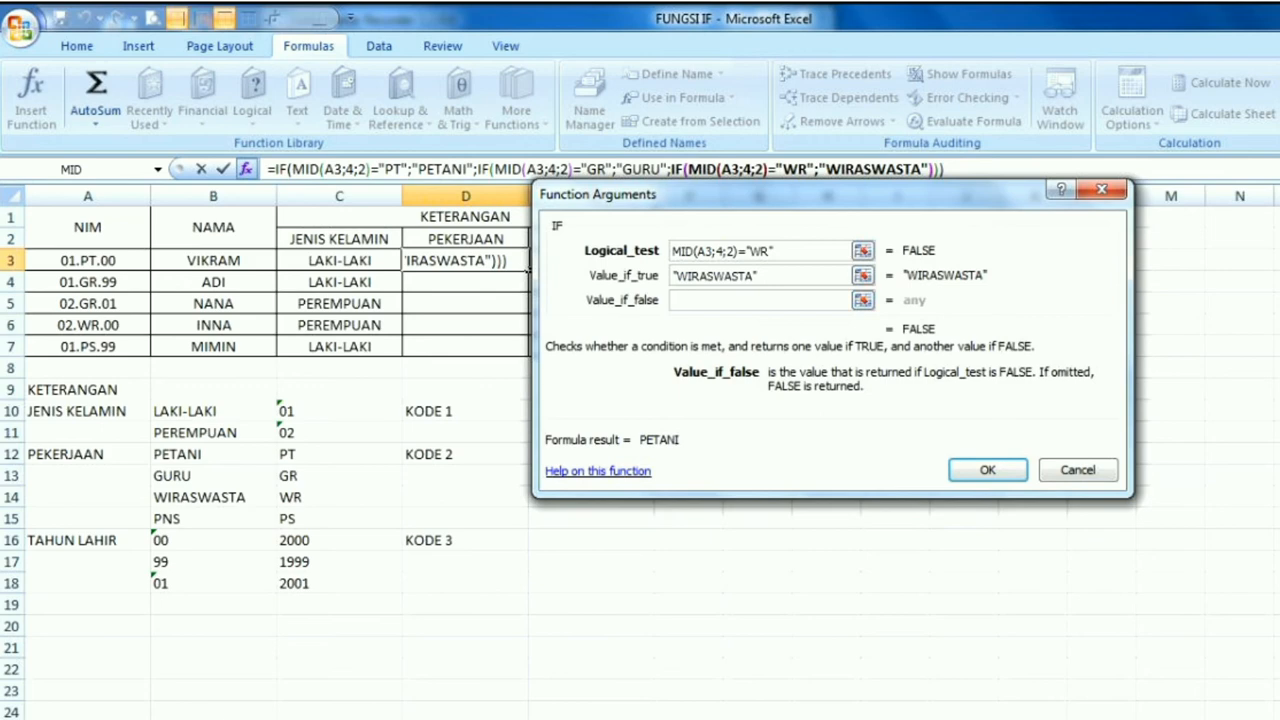
left_click(157, 170)
left_click(60, 210)
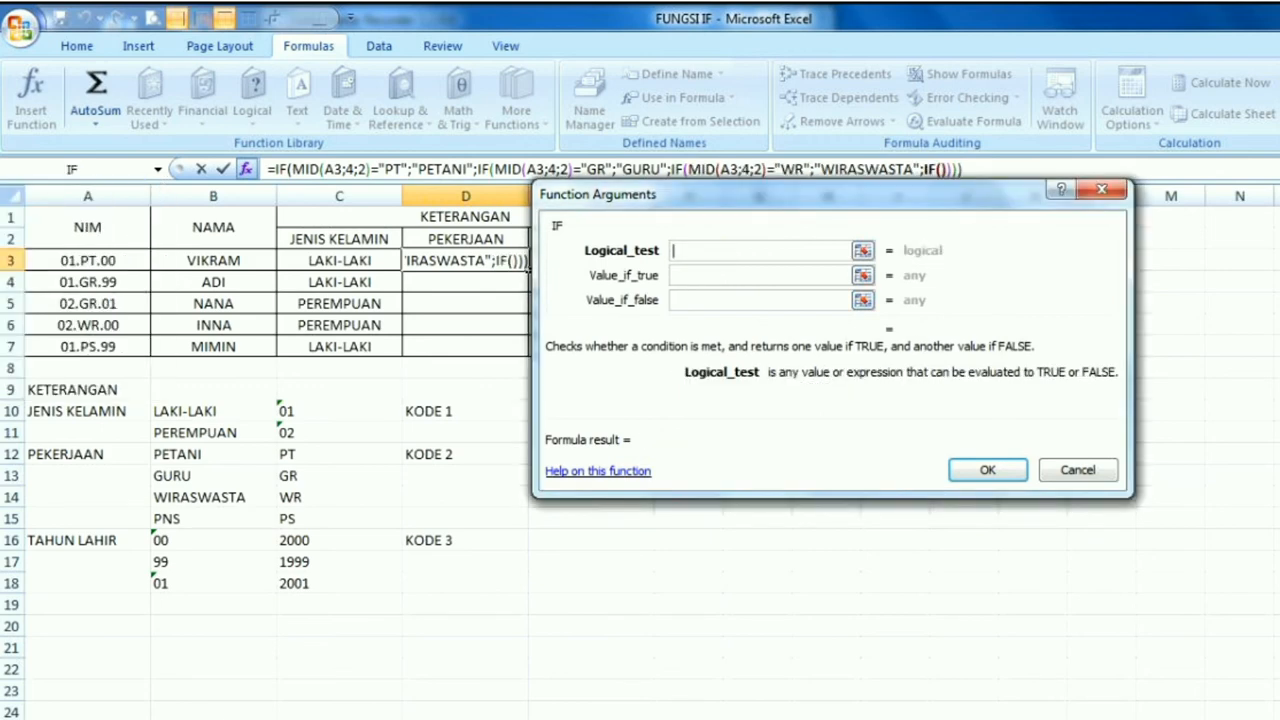
Insert a MID function as the fourth IF's logical test, with text A3, start number 4 and 2 characters
left_click(157, 170)
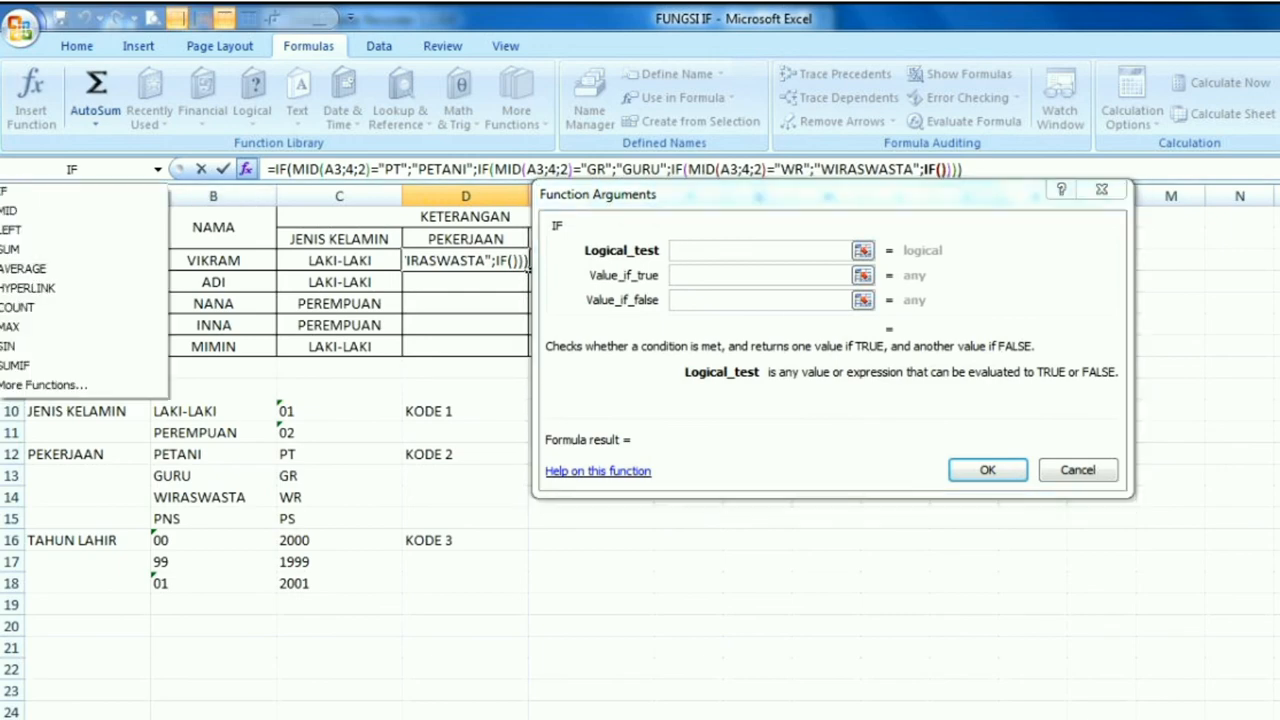
left_click(40, 210)
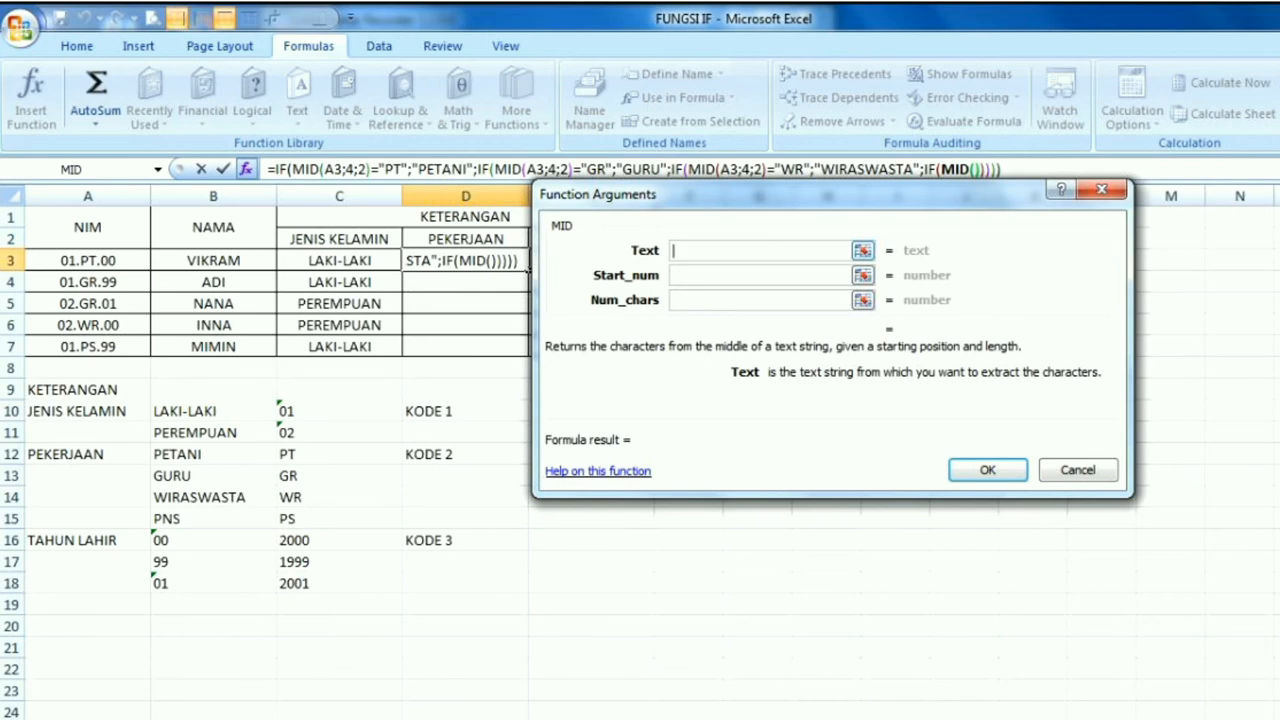
type("A3")
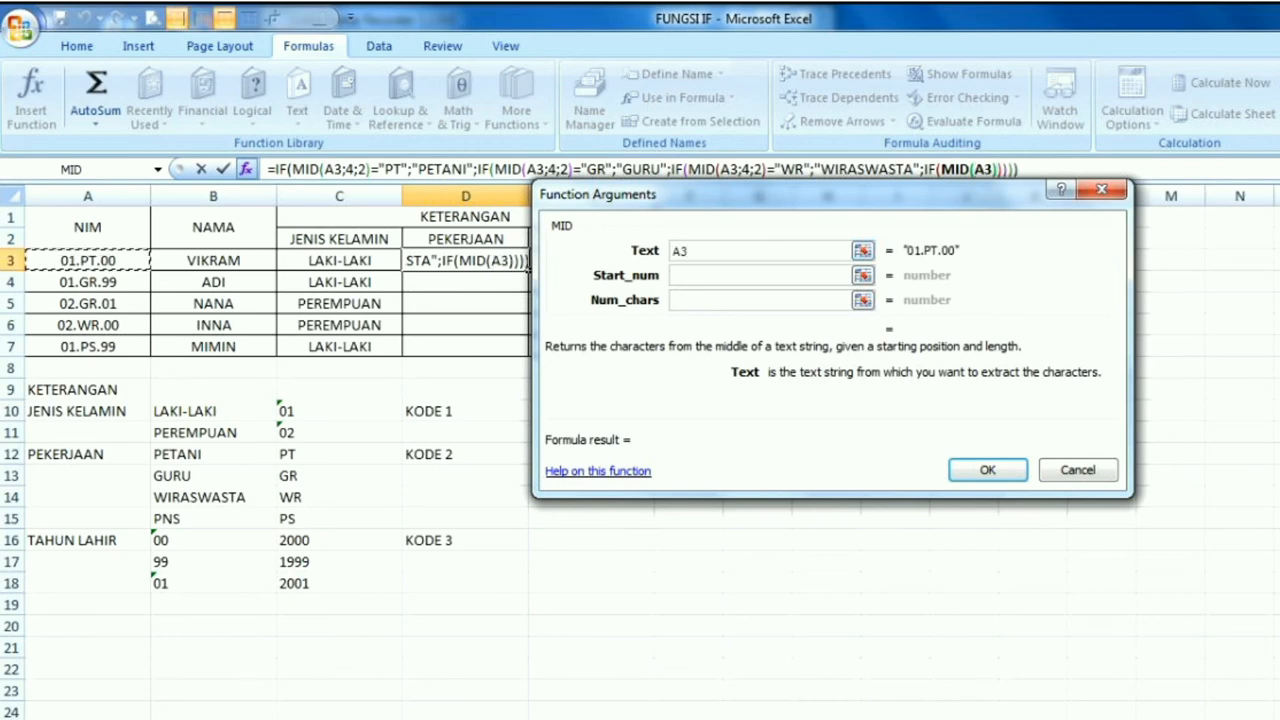
key("Tab")
type("4")
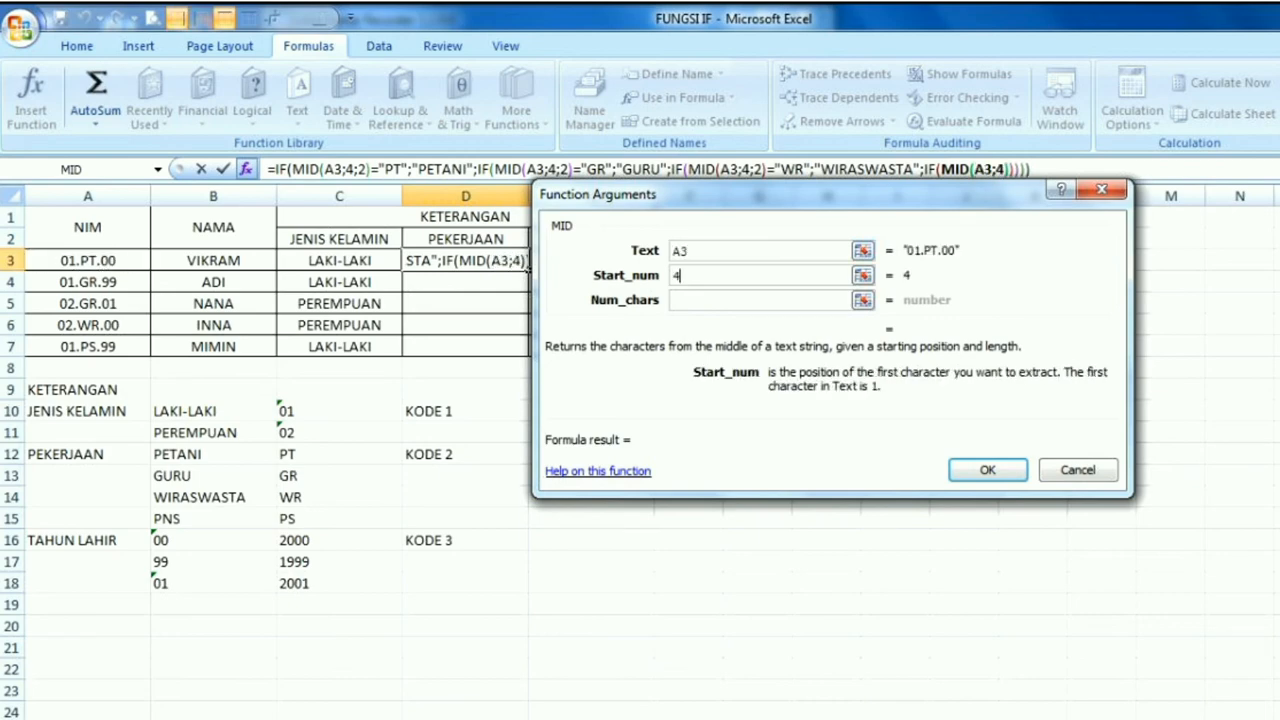
key("Tab")
type("2")
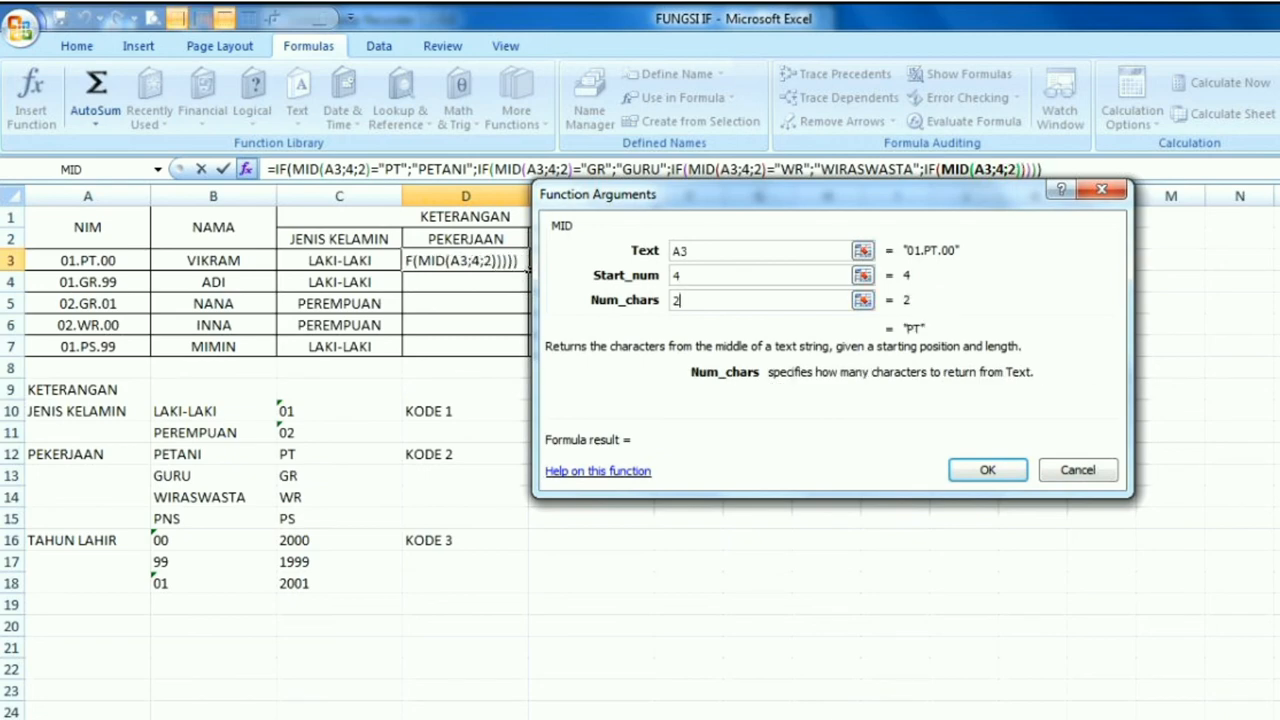
Return to the fourth IF's arguments and complete its logical test as MID(A3;4;2)="PS"
left_click(936, 169)
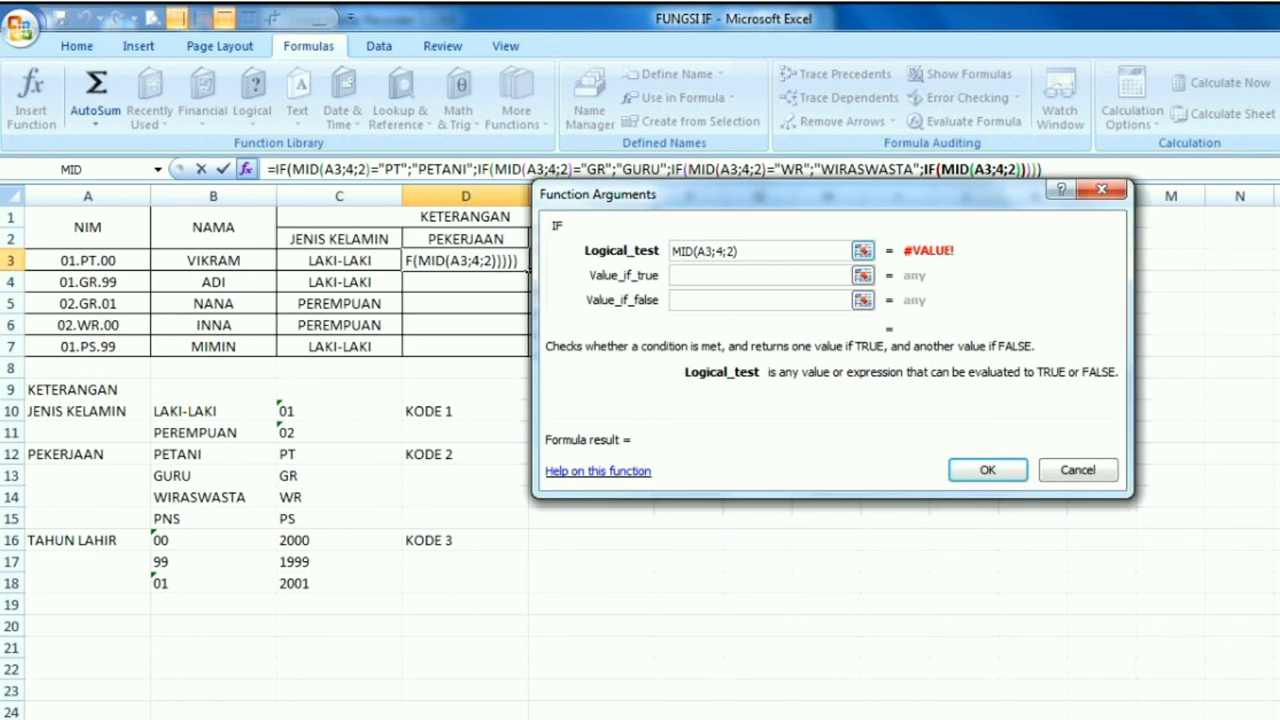
type("=")
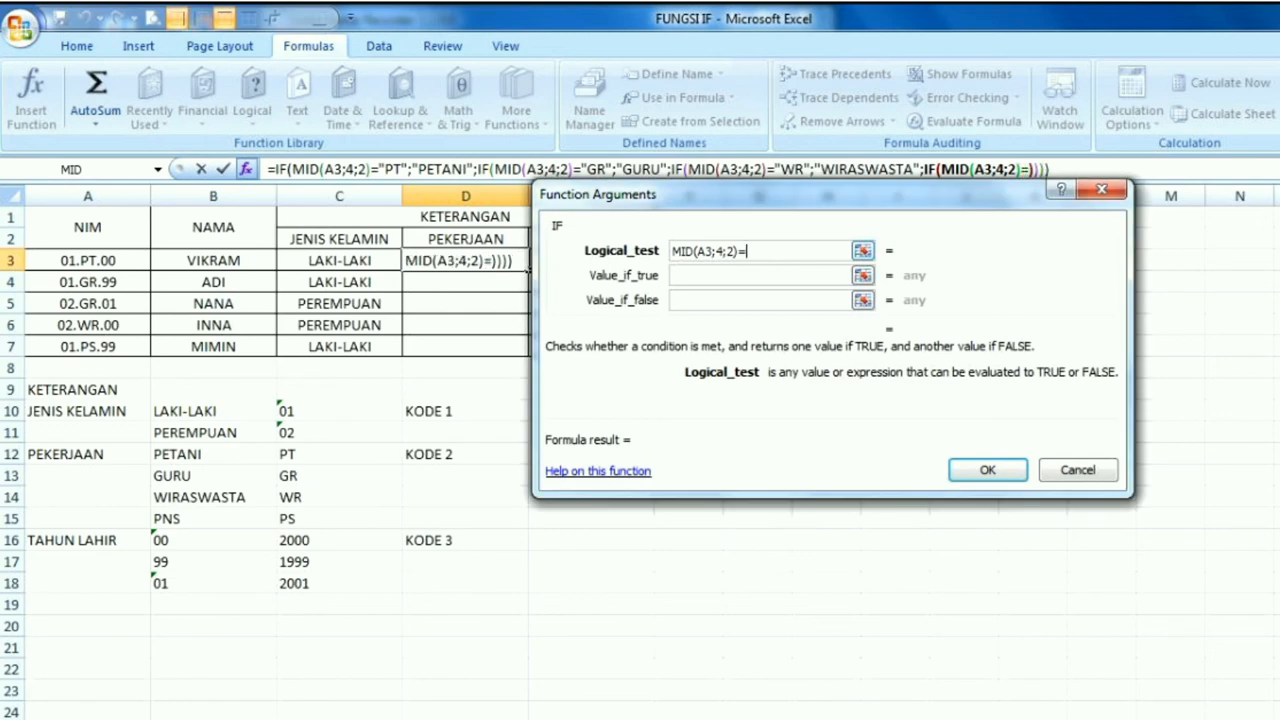
type("\"PS\"")
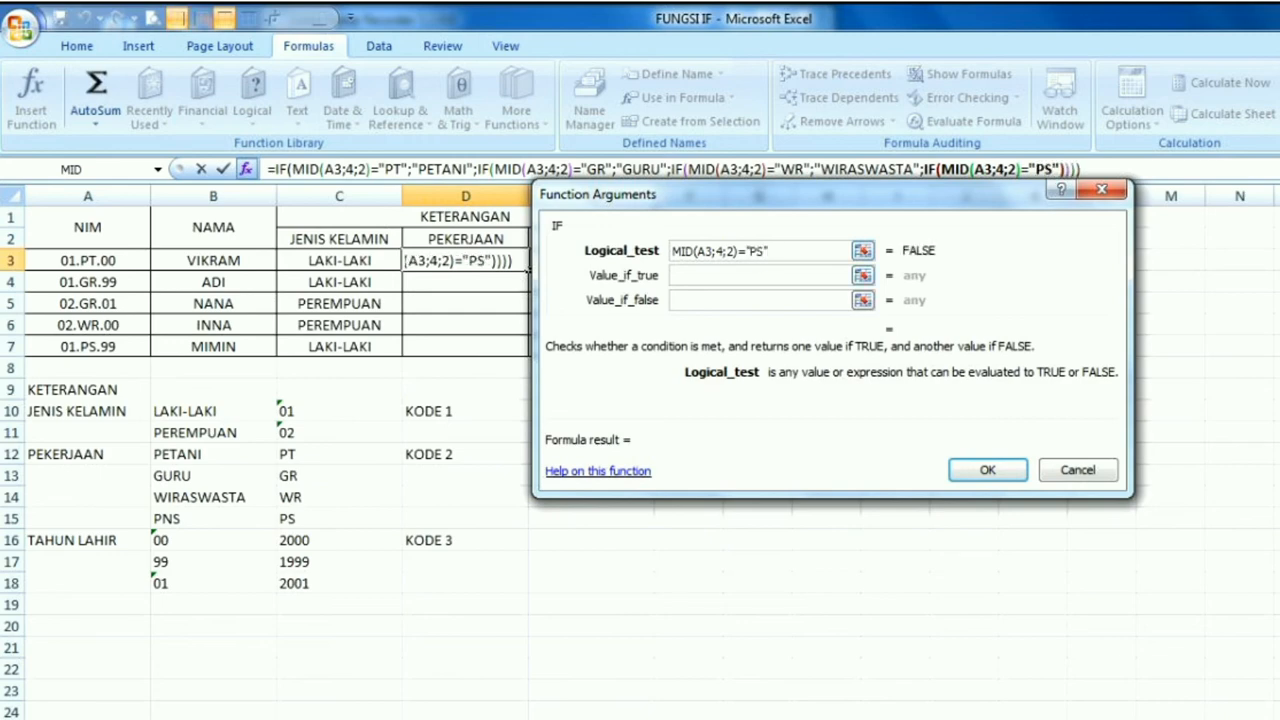
Set the fourth IF's value if true to "PNS" and its value if false to an empty text string ""
key("Tab")
type("\"PNS")
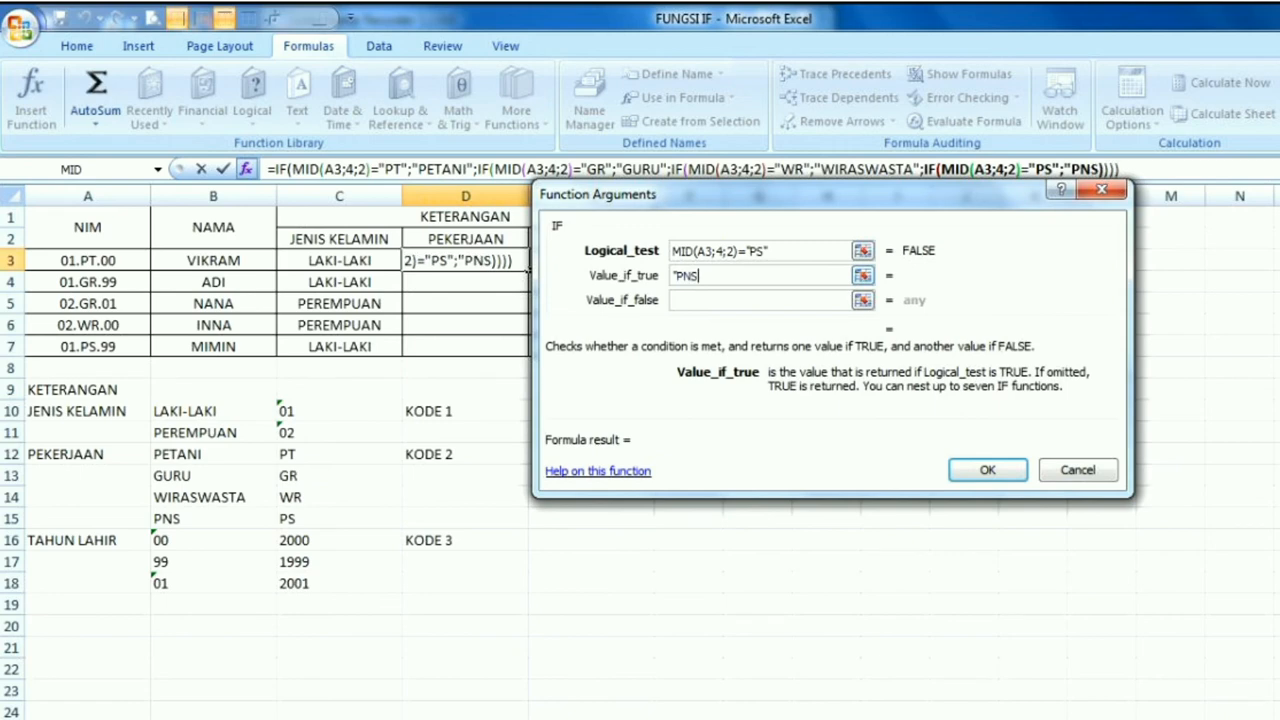
type("\"")
key("Tab")
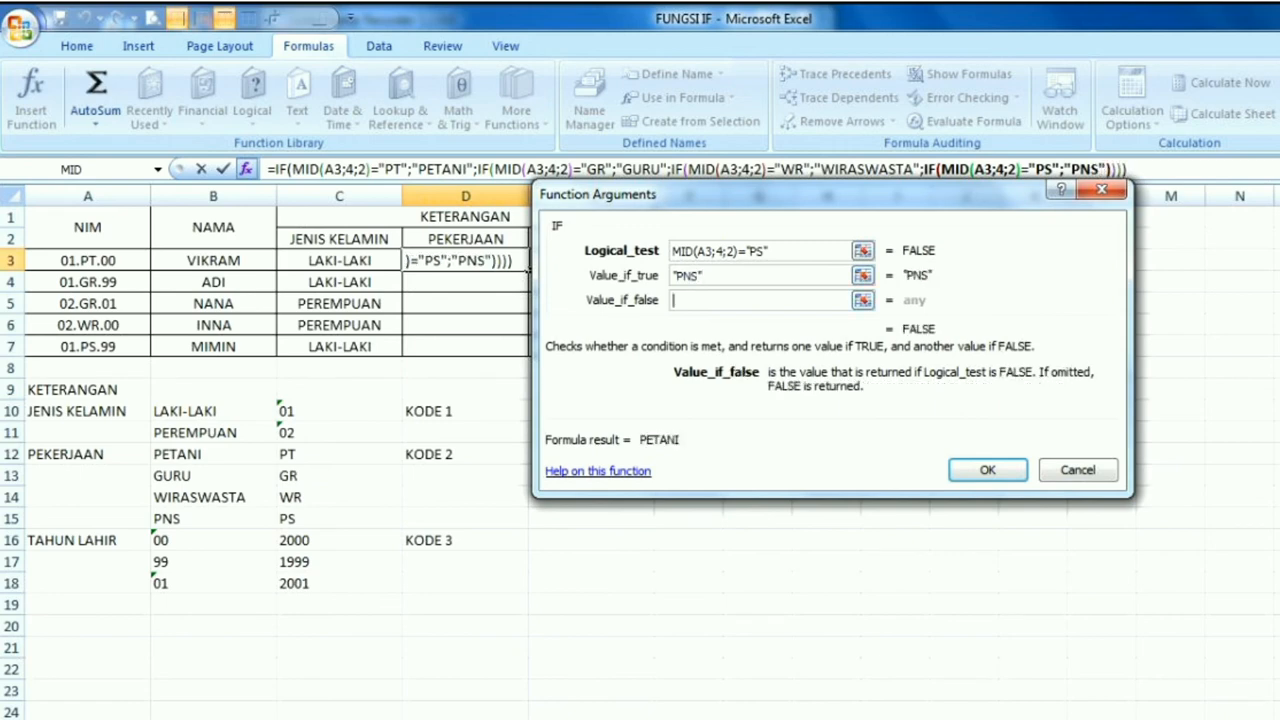
type("\"\"")
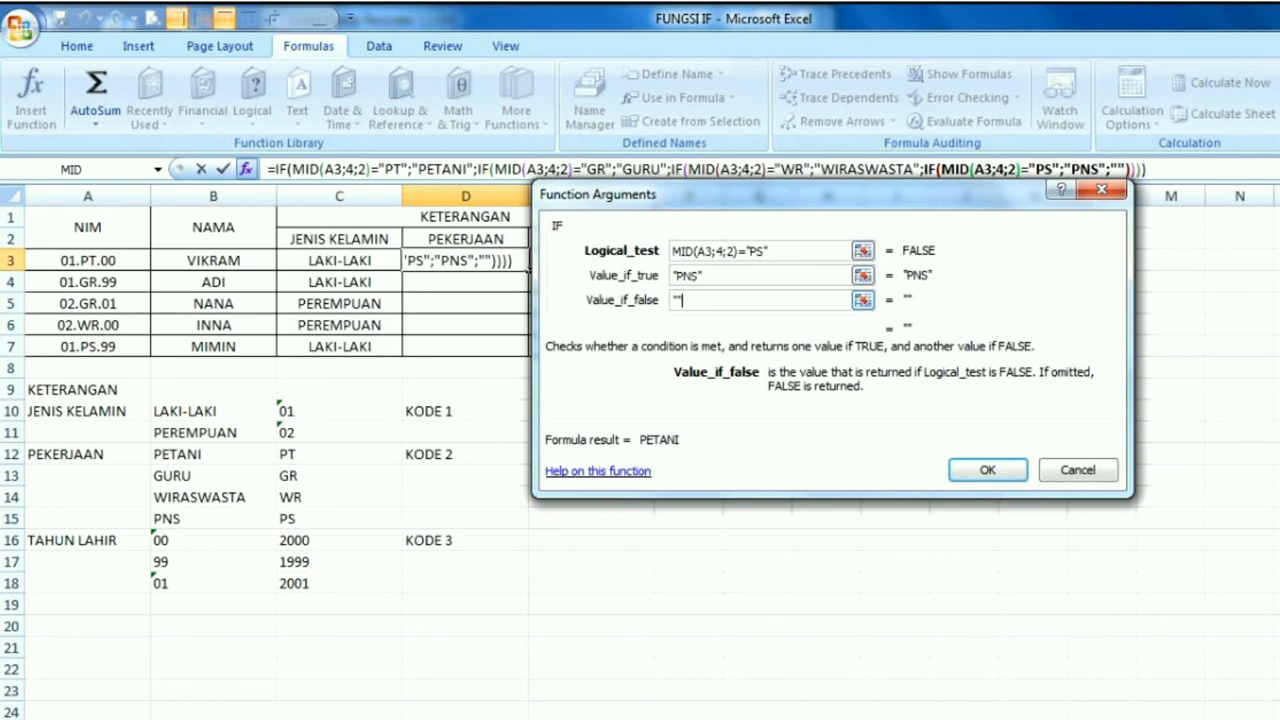
Confirm the nested IF formula in D3 and fill it down through D7
left_click_drag(800, 194, 804, 247)
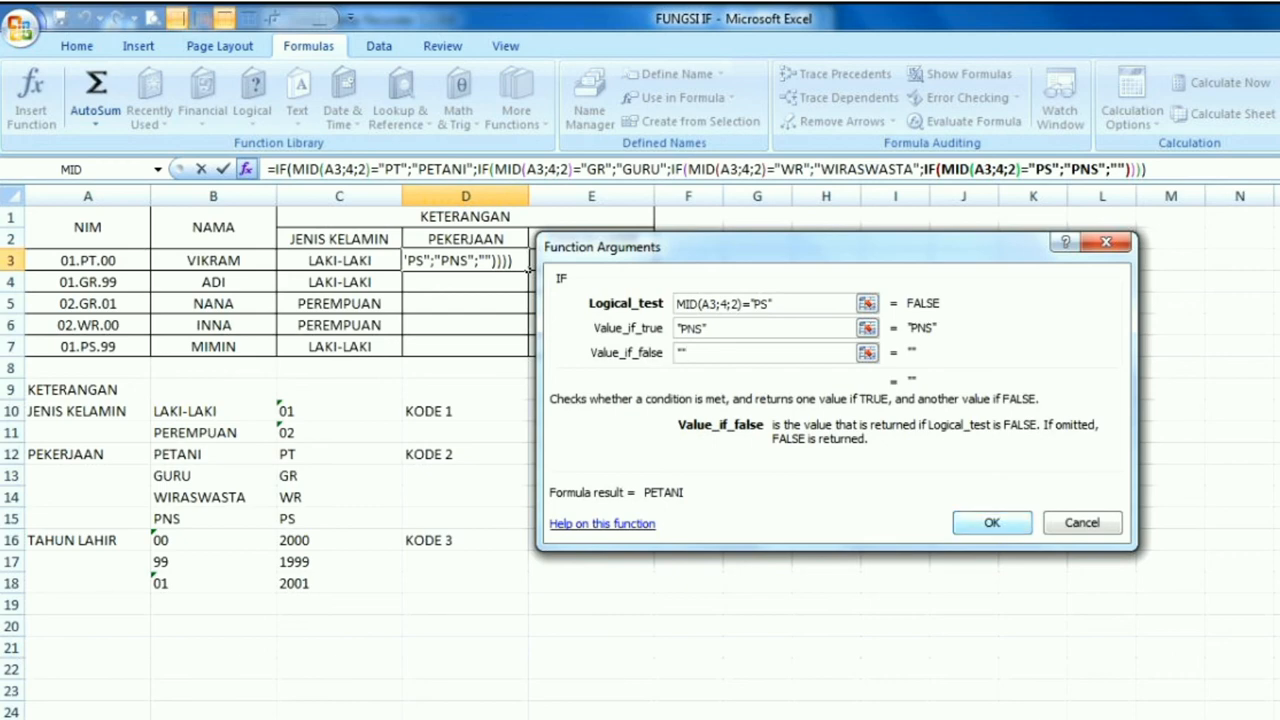
key("Return")
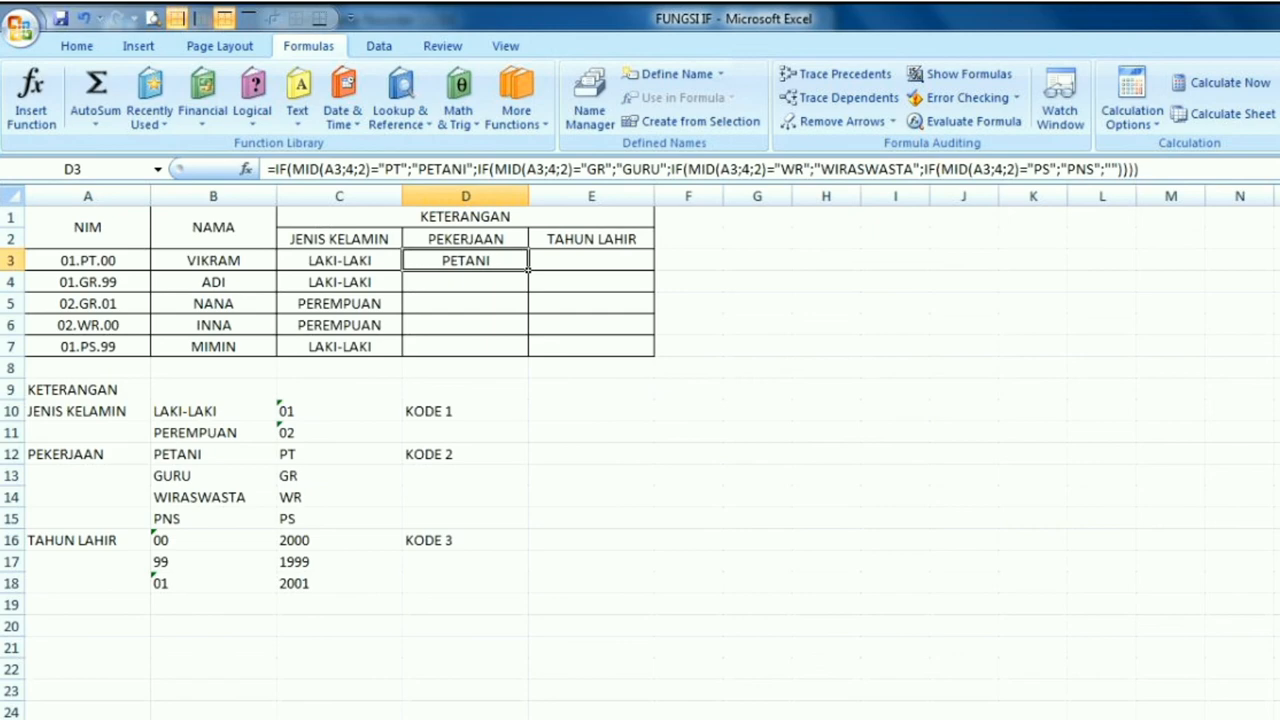
left_click_drag(528, 270, 522, 352)
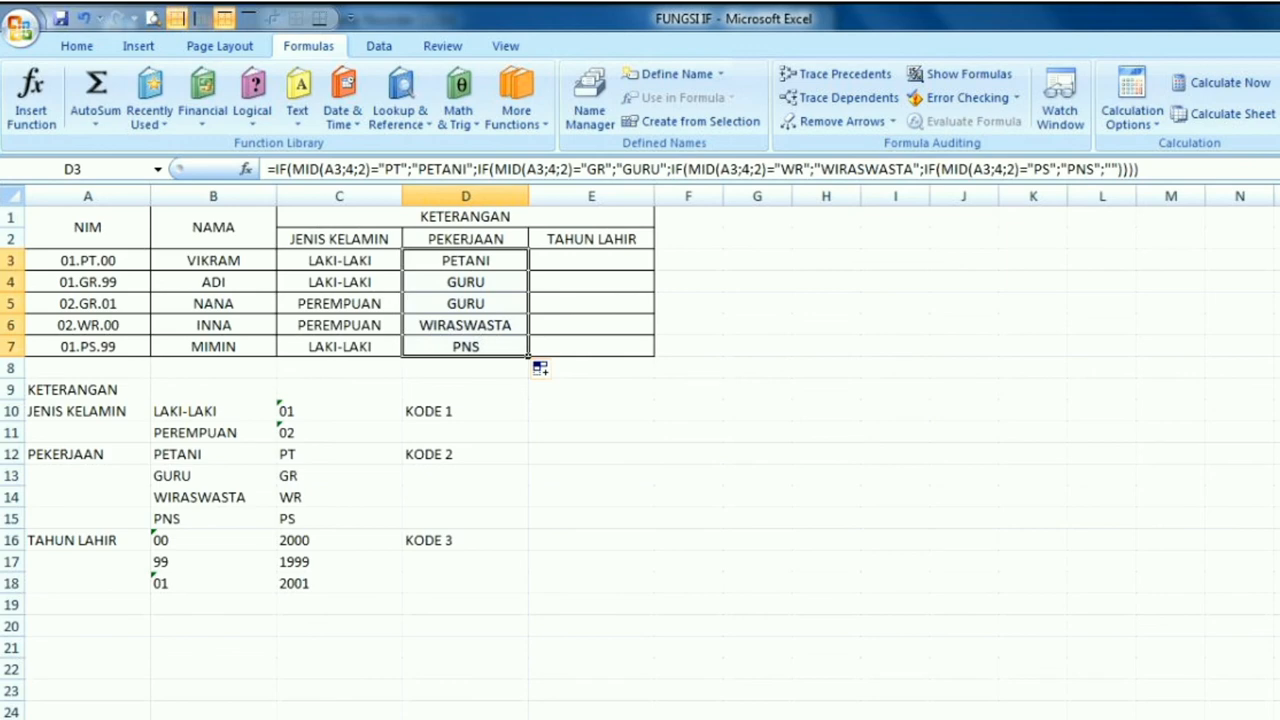
Start an IF function in E3, the first cell of the TAHUN LAHIR column
left_click(591, 260)
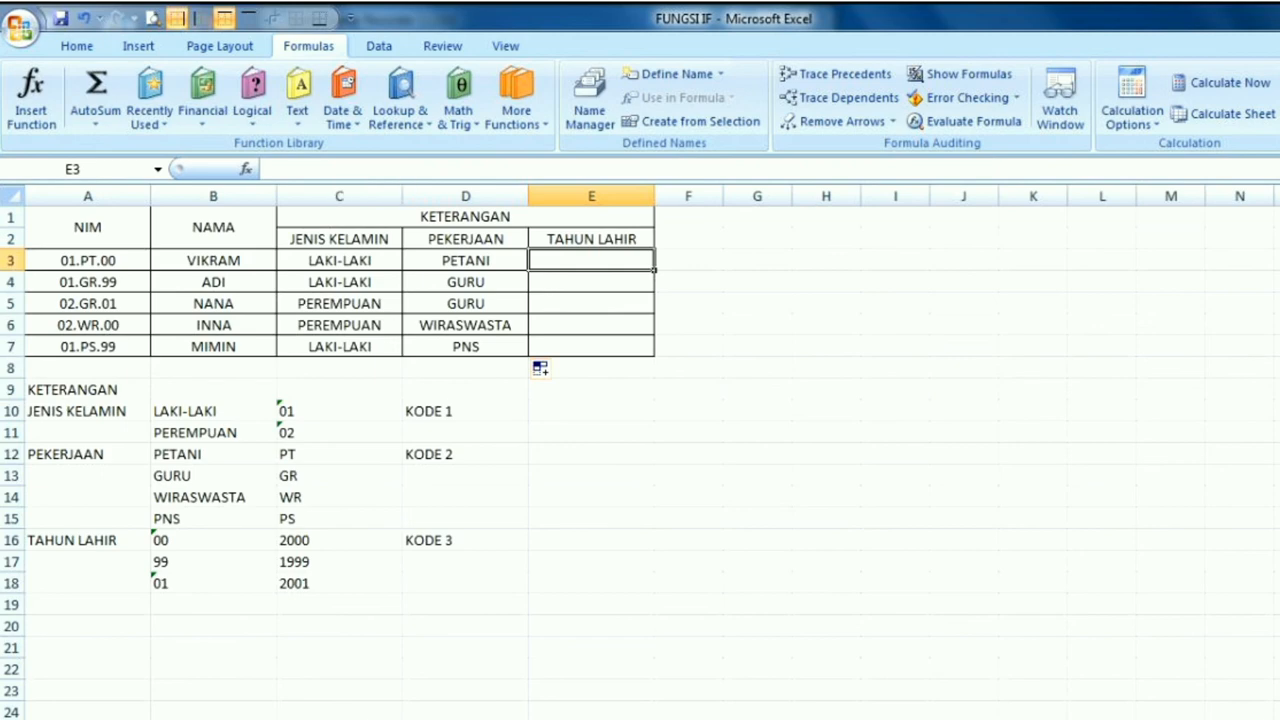
left_click(252, 100)
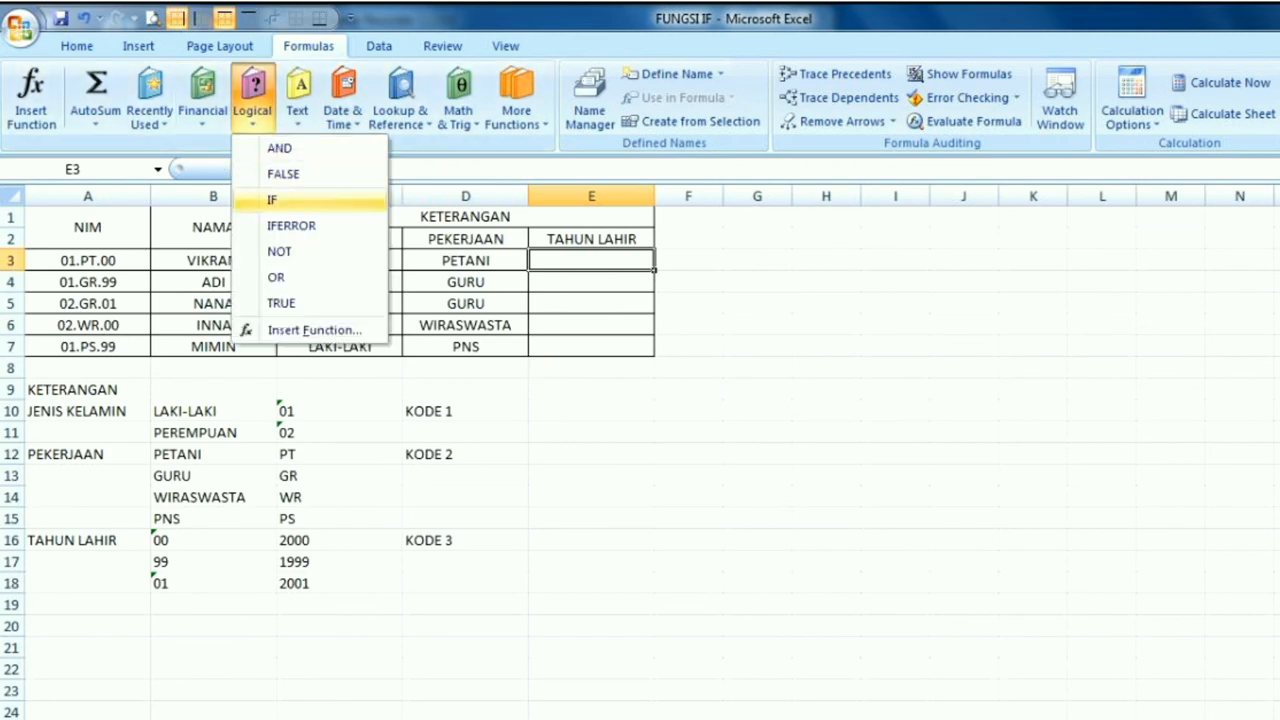
left_click(275, 201)
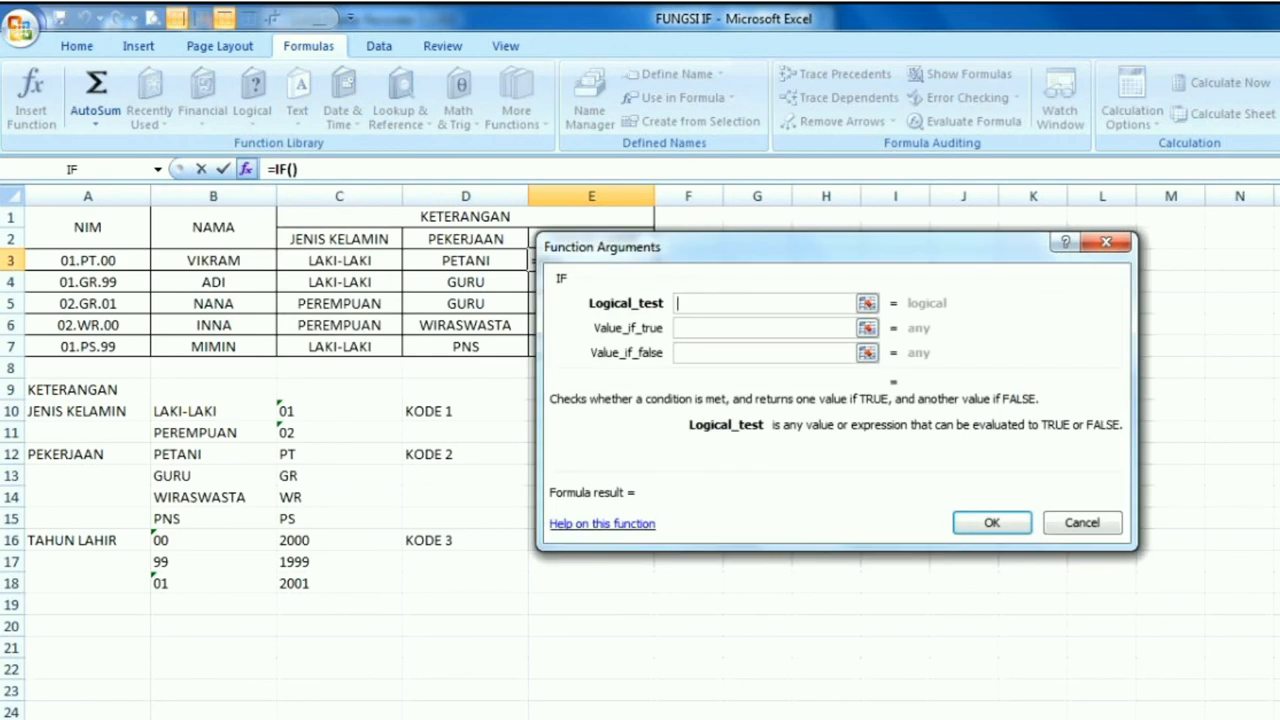
Insert the text function RIGHT as the IF's logical test in E3, with text A3 and 2 characters
left_click(157, 169)
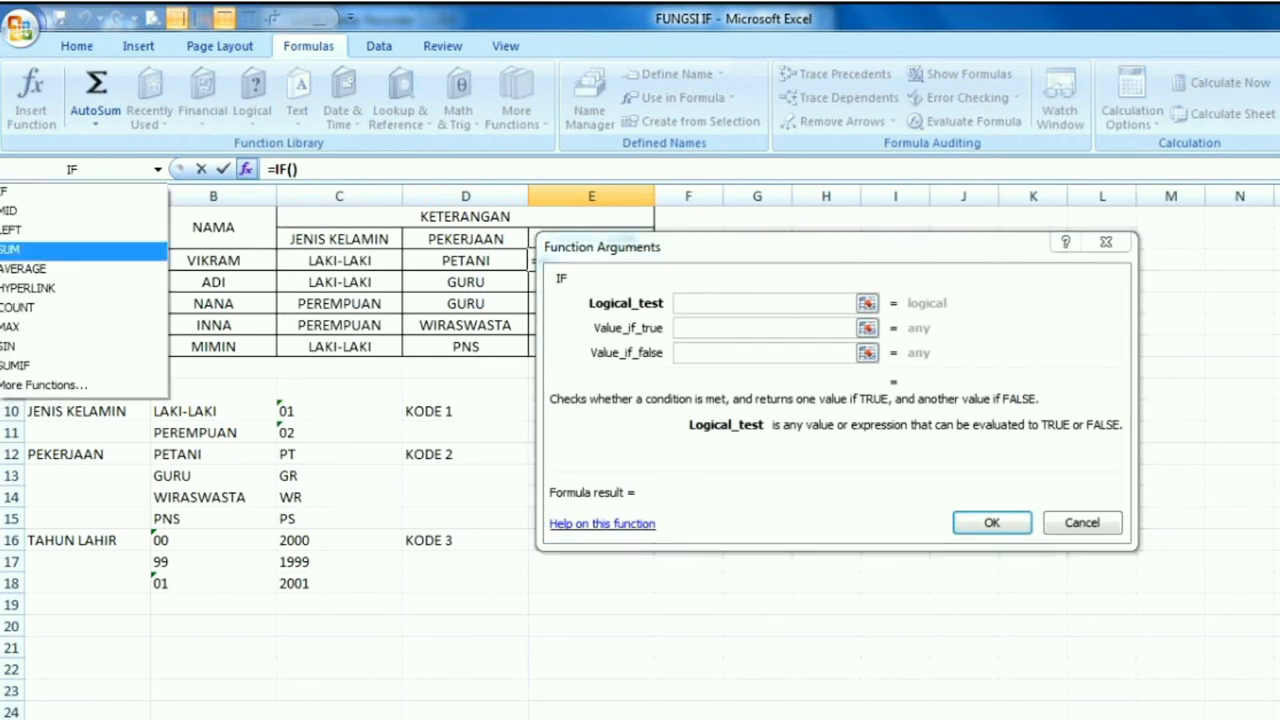
left_click(42, 385)
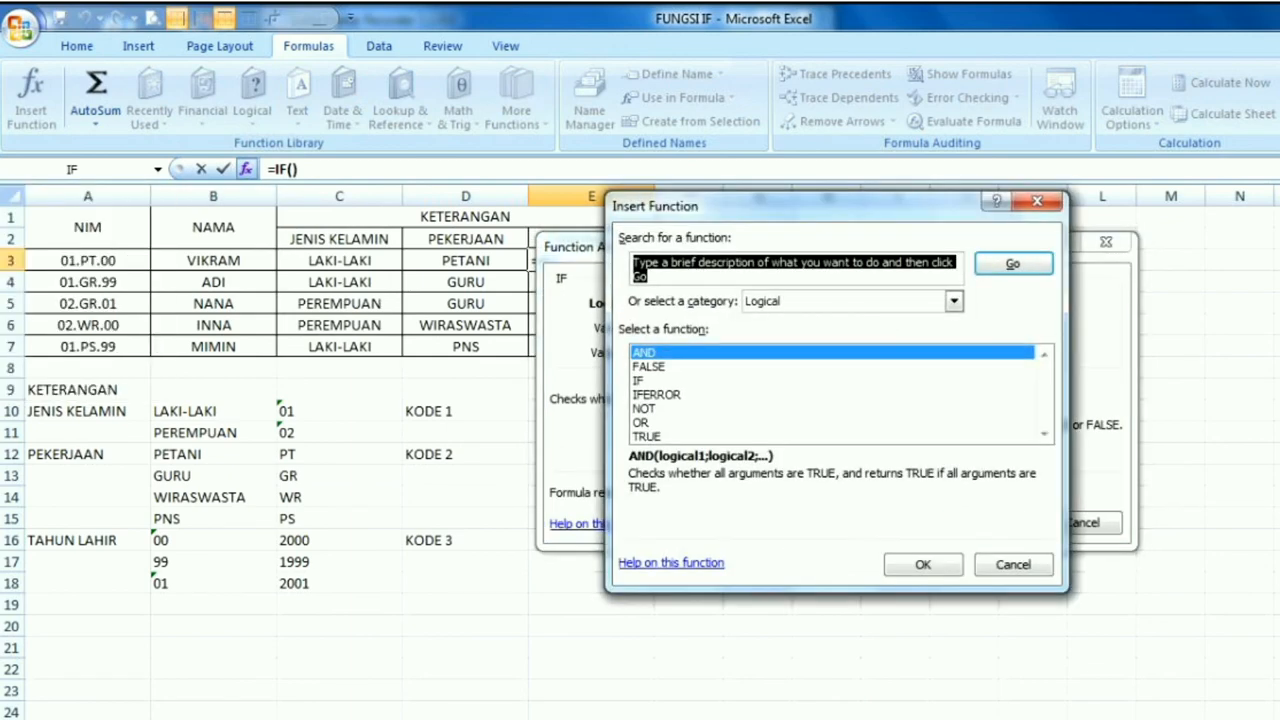
left_click(954, 301)
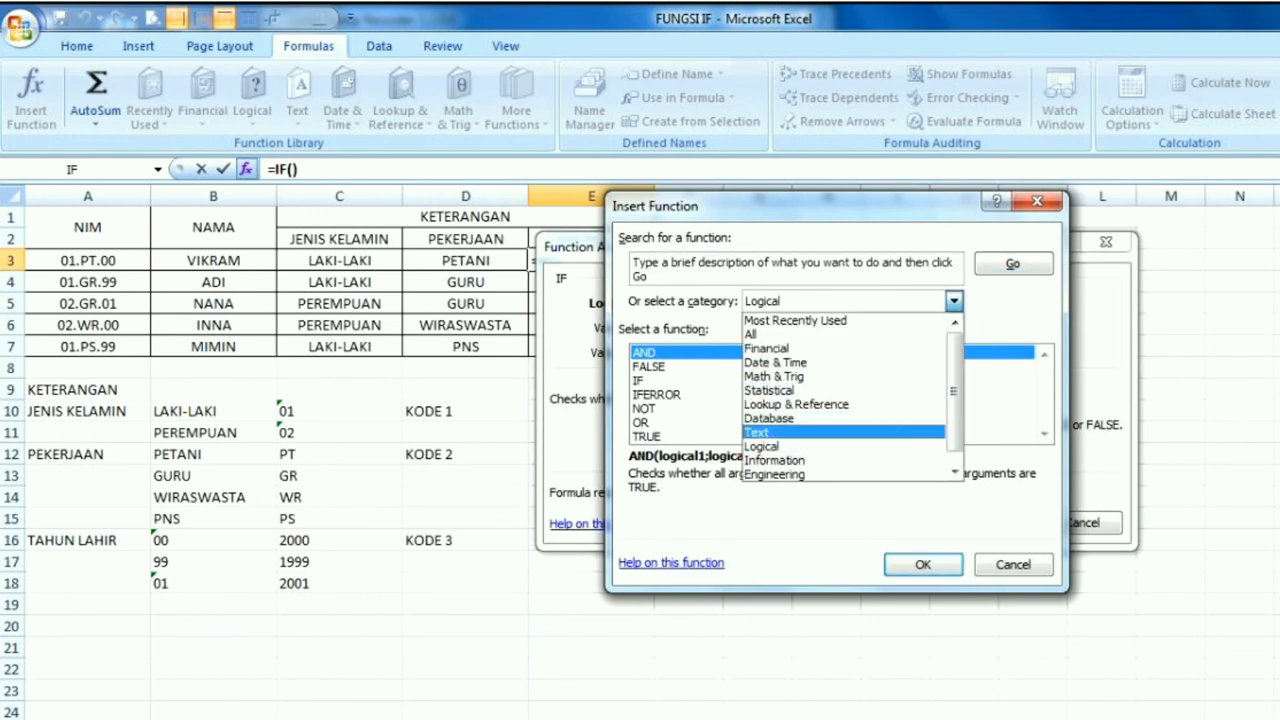
left_click(768, 432)
left_click_drag(1044, 372, 1044, 400)
left_click(650, 423)
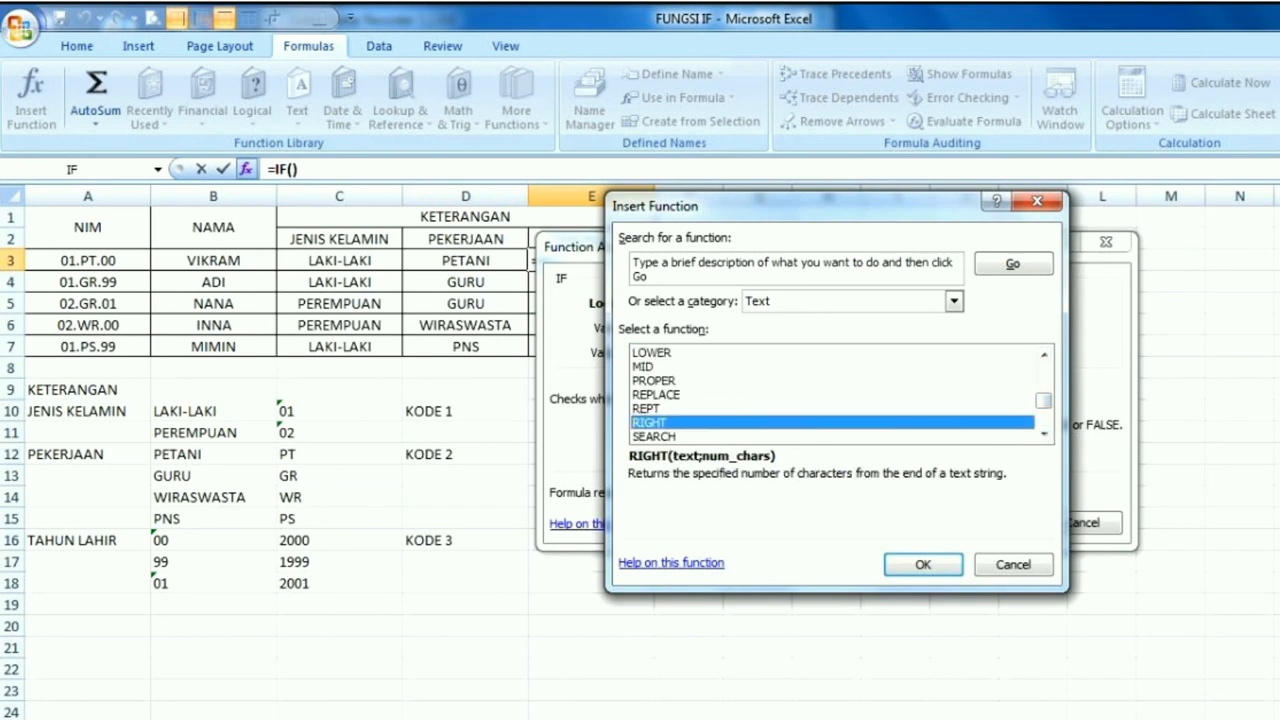
left_click(923, 564)
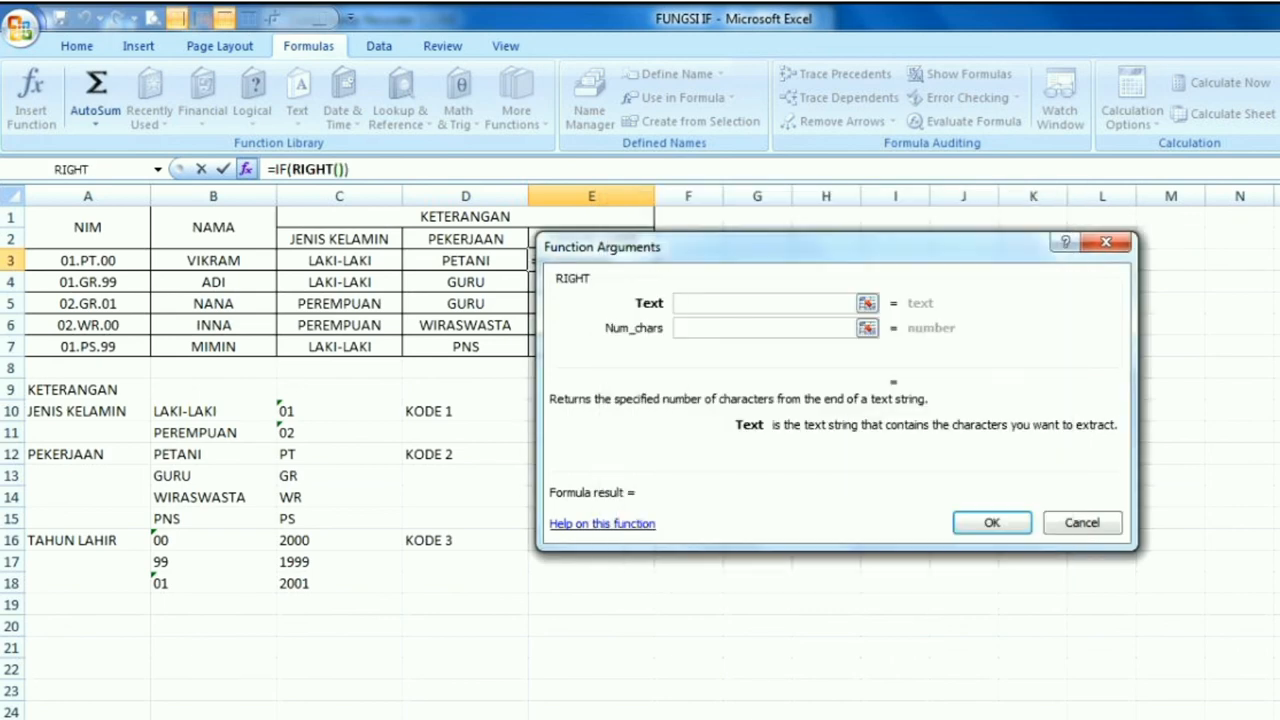
left_click(88, 261)
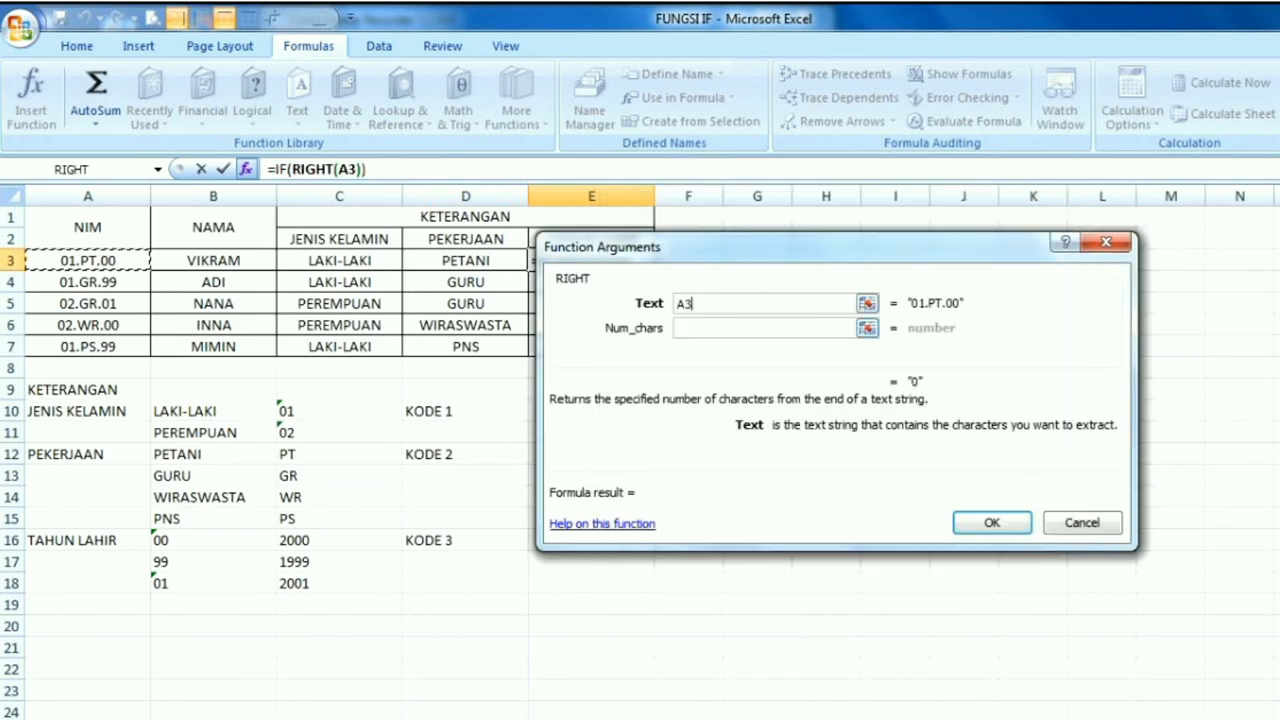
left_click(764, 328)
type("2")
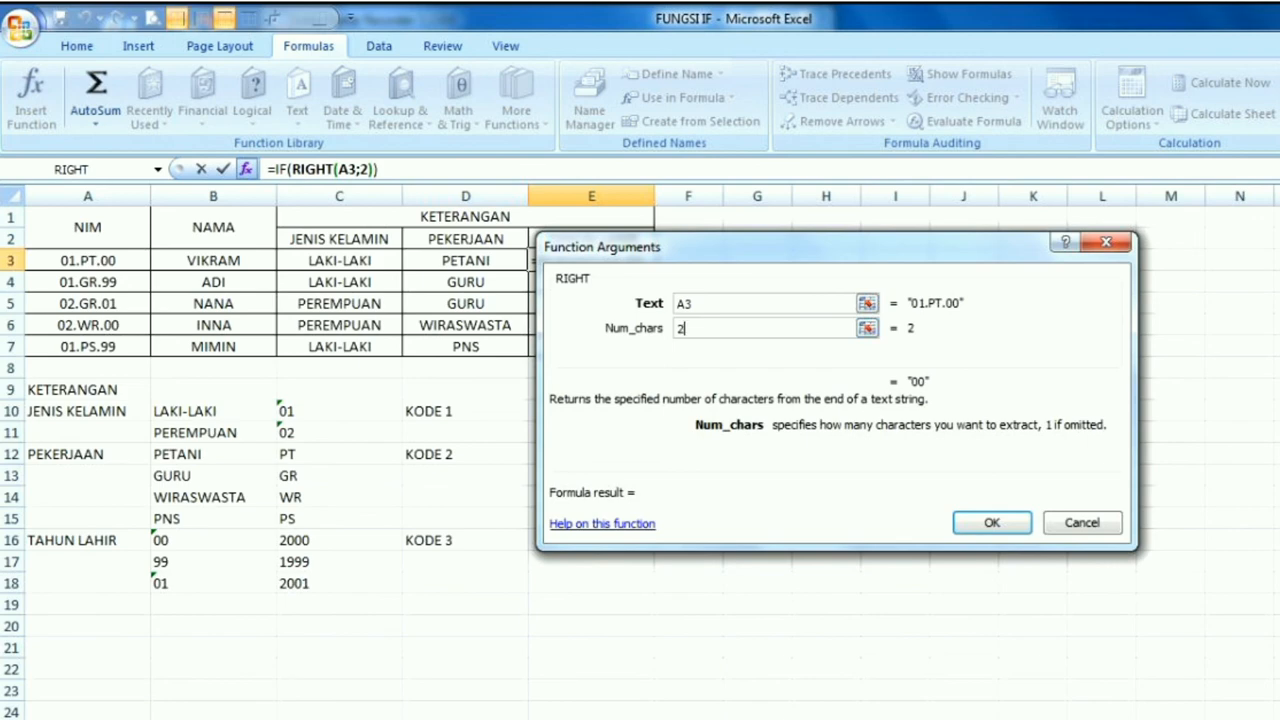
Return to the first IF's arguments in E3 and complete its logical test as RIGHT(A3;2)="00"
left_click(287, 169)
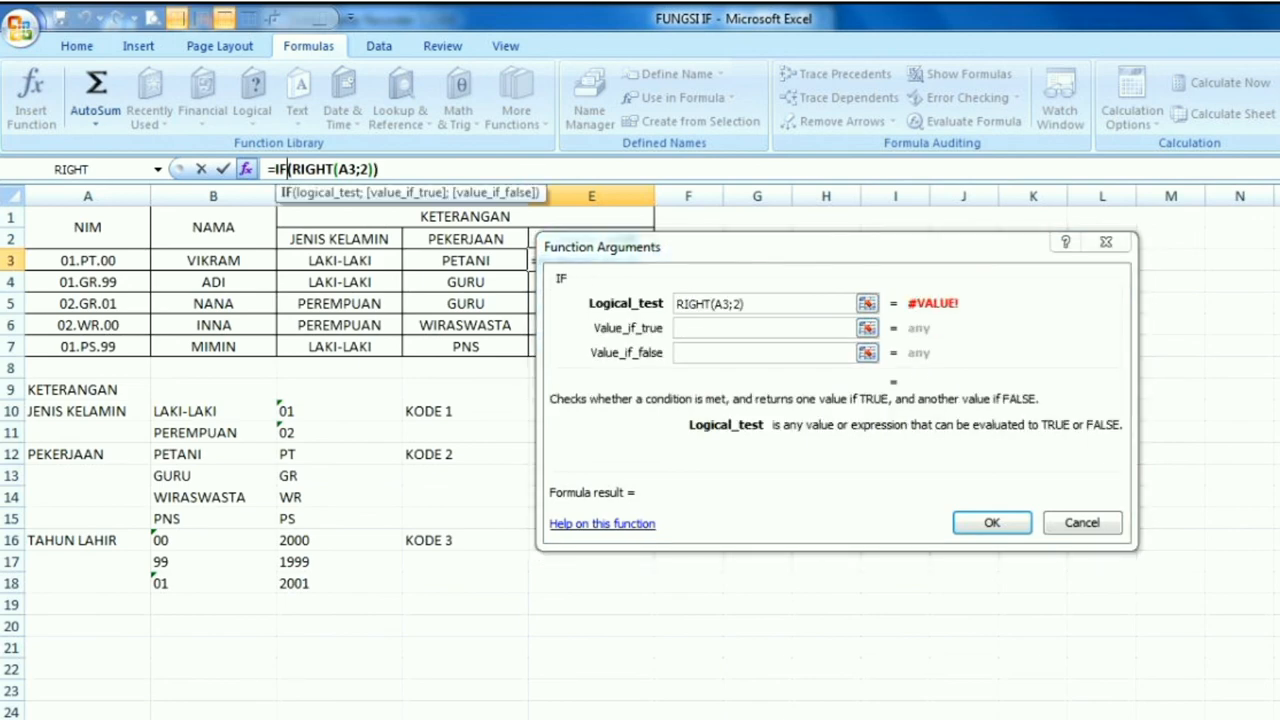
left_click(746, 304)
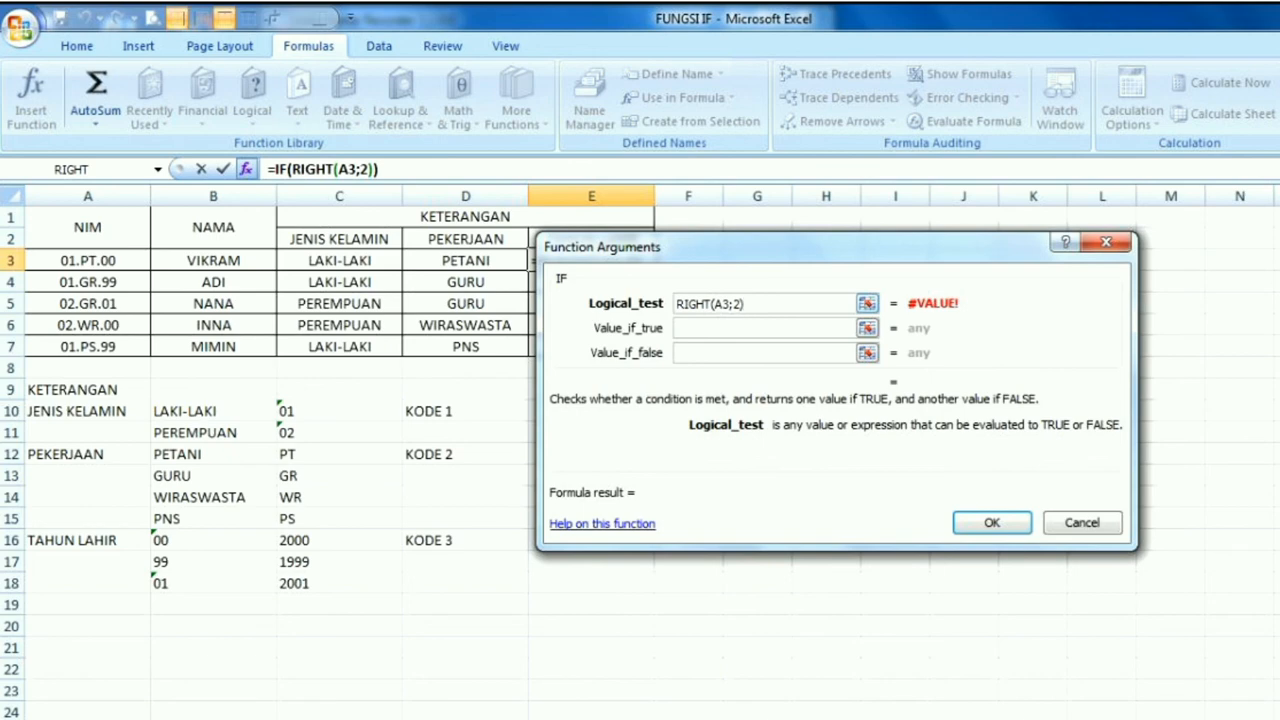
type("=\"00")
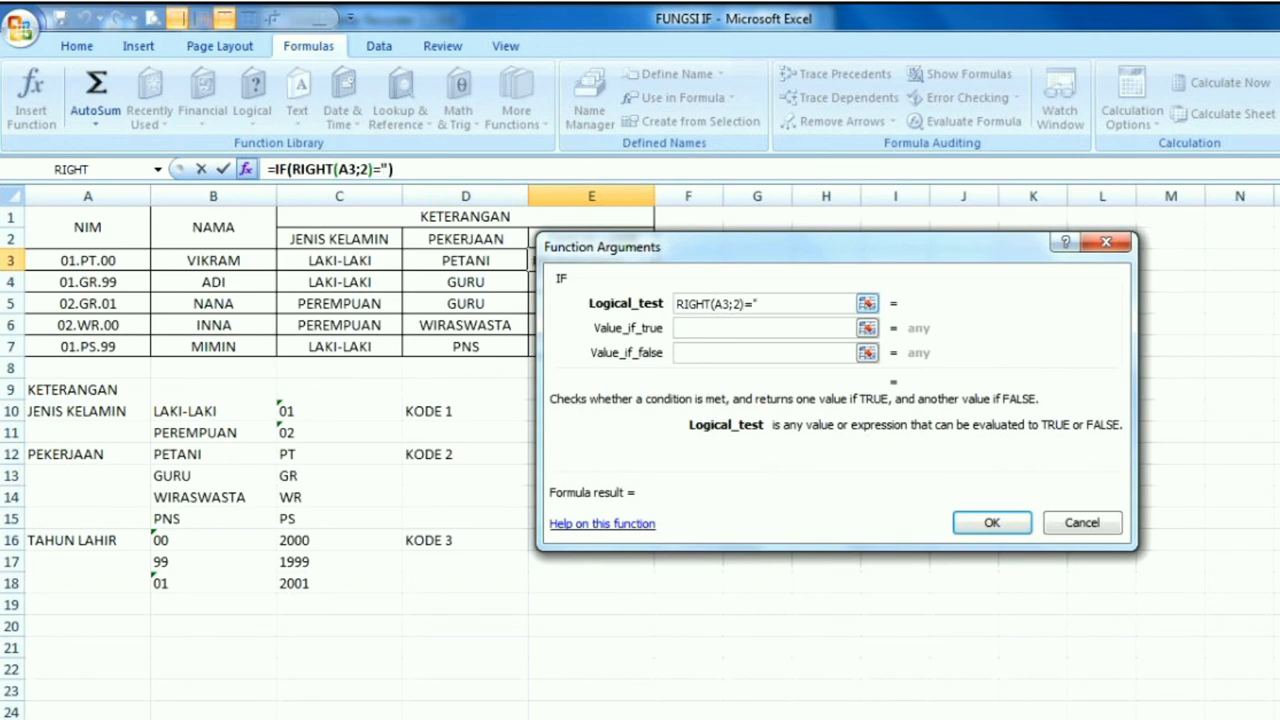
type("\"")
Set the value if true of the first IF in E3 to "2000"
key("Tab")
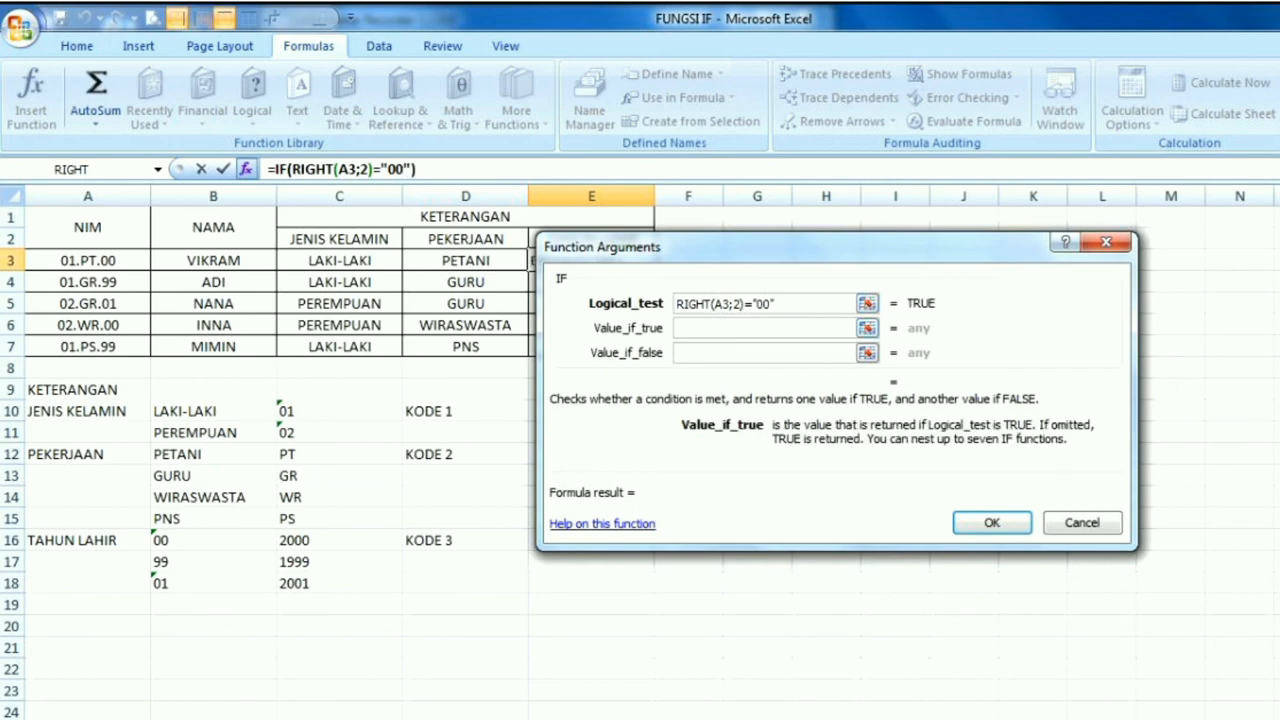
type("\"2000")
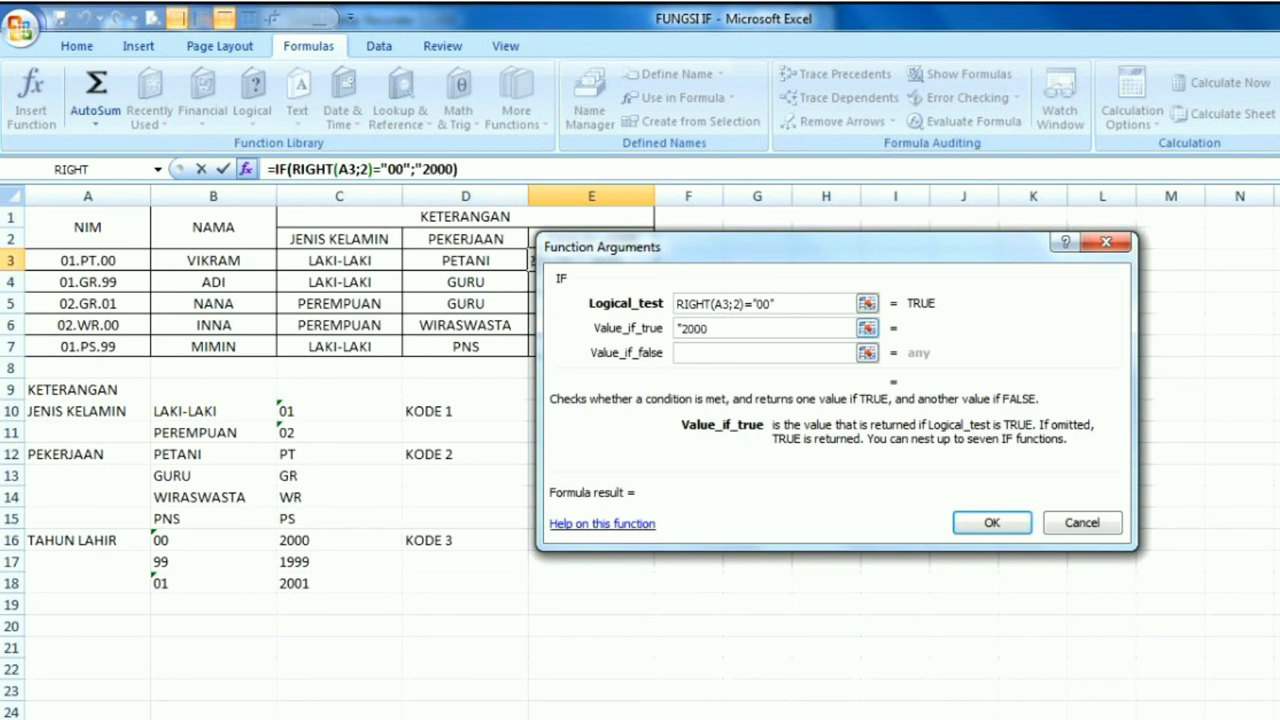
type("\"")
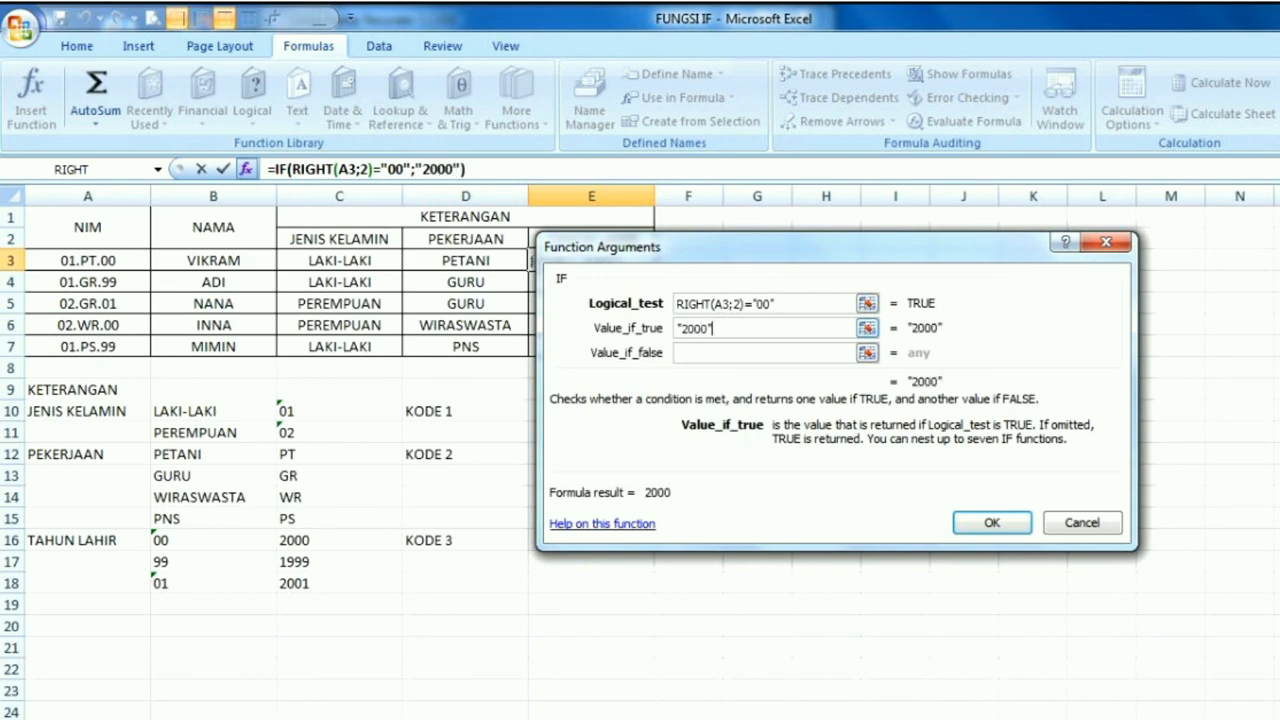
Nest a second IF function as the value if false of the first IF in E3
left_click(740, 353)
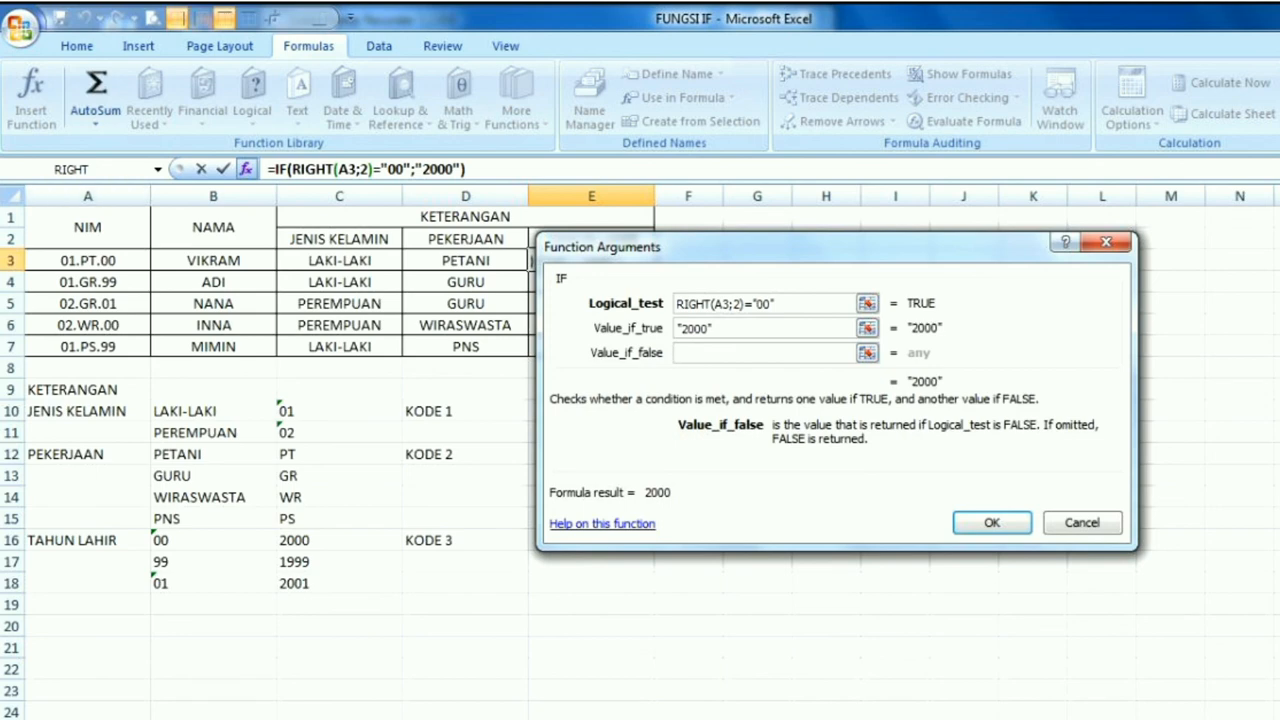
left_click(157, 170)
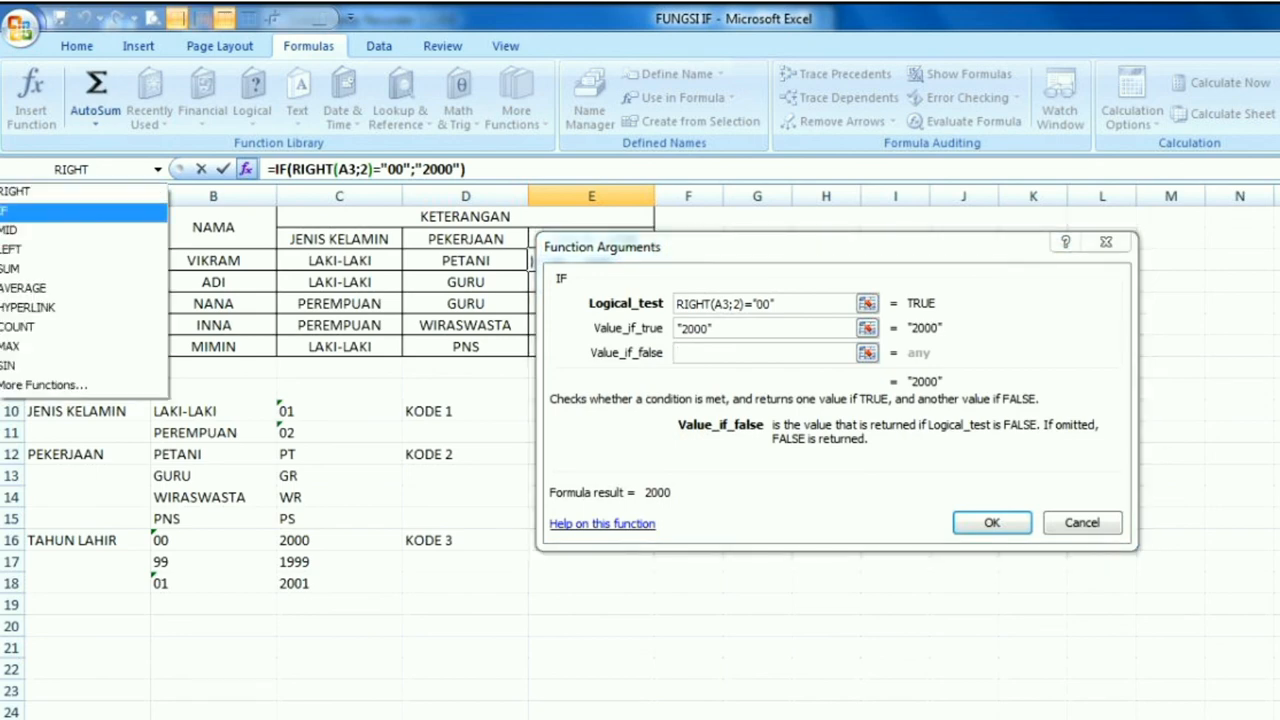
left_click(80, 210)
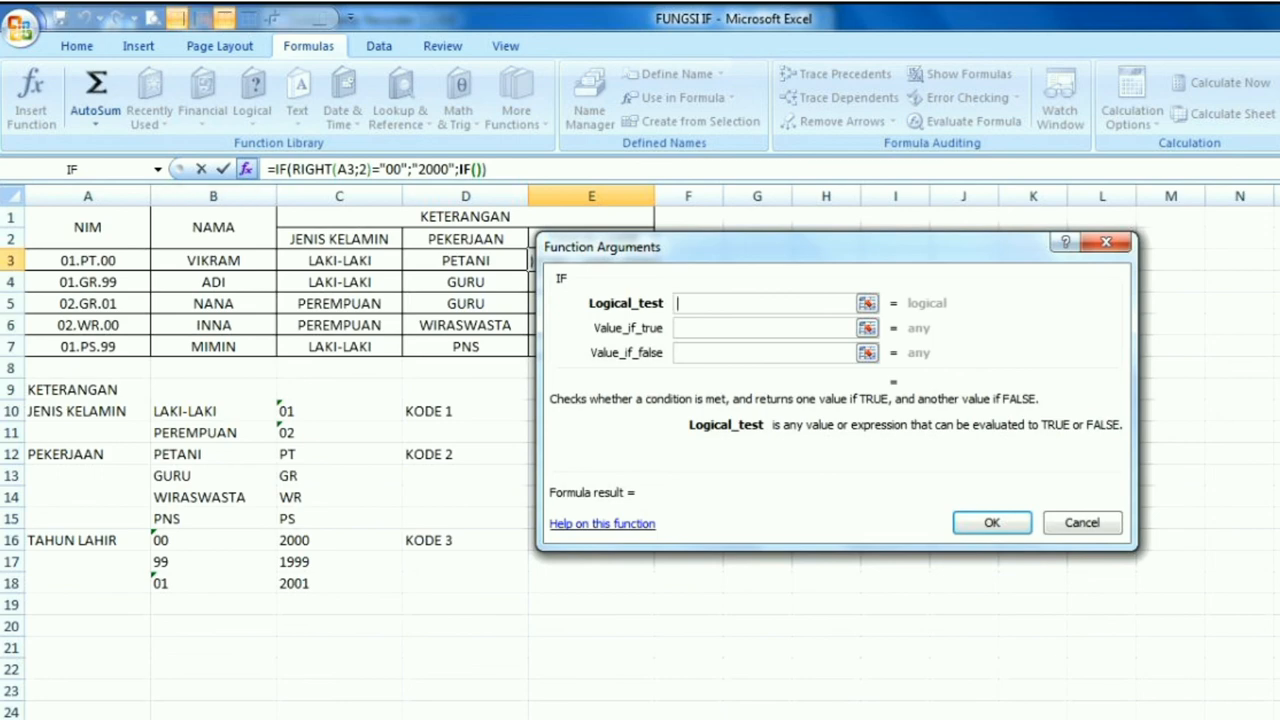
Insert a RIGHT function as the second IF's logical test in E3, with text A3 and 2 characters
left_click(157, 169)
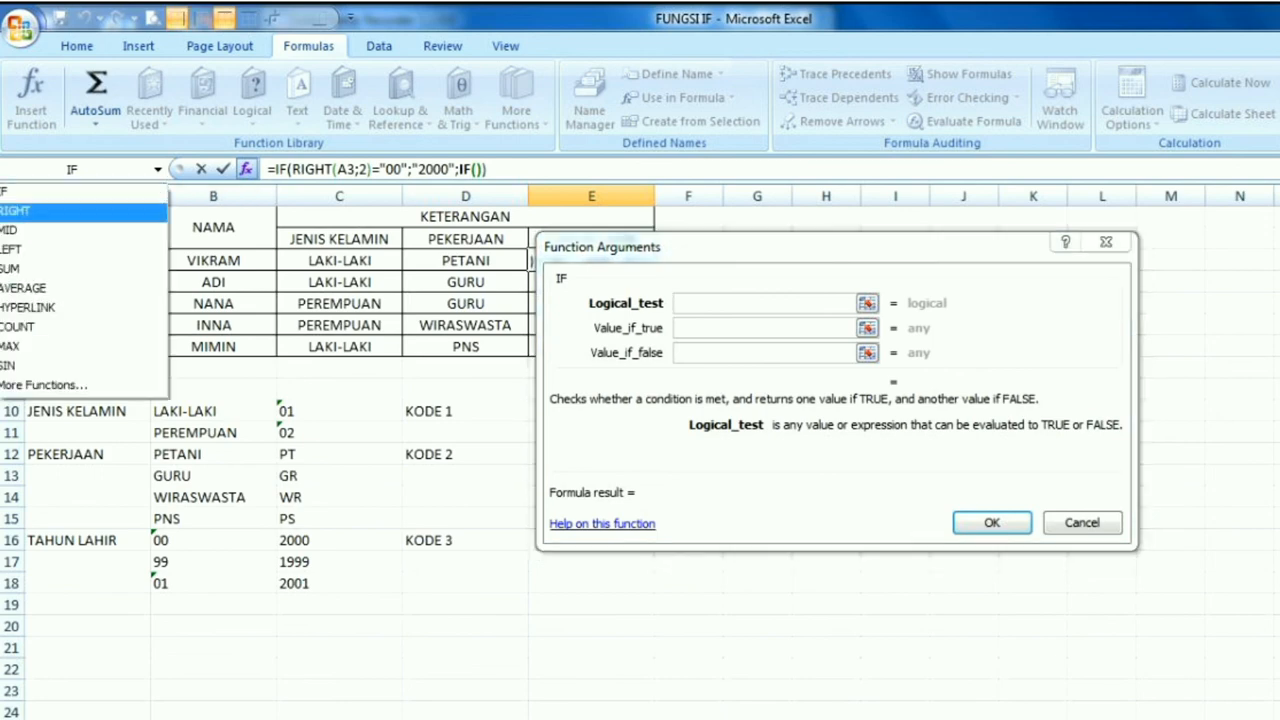
left_click(60, 210)
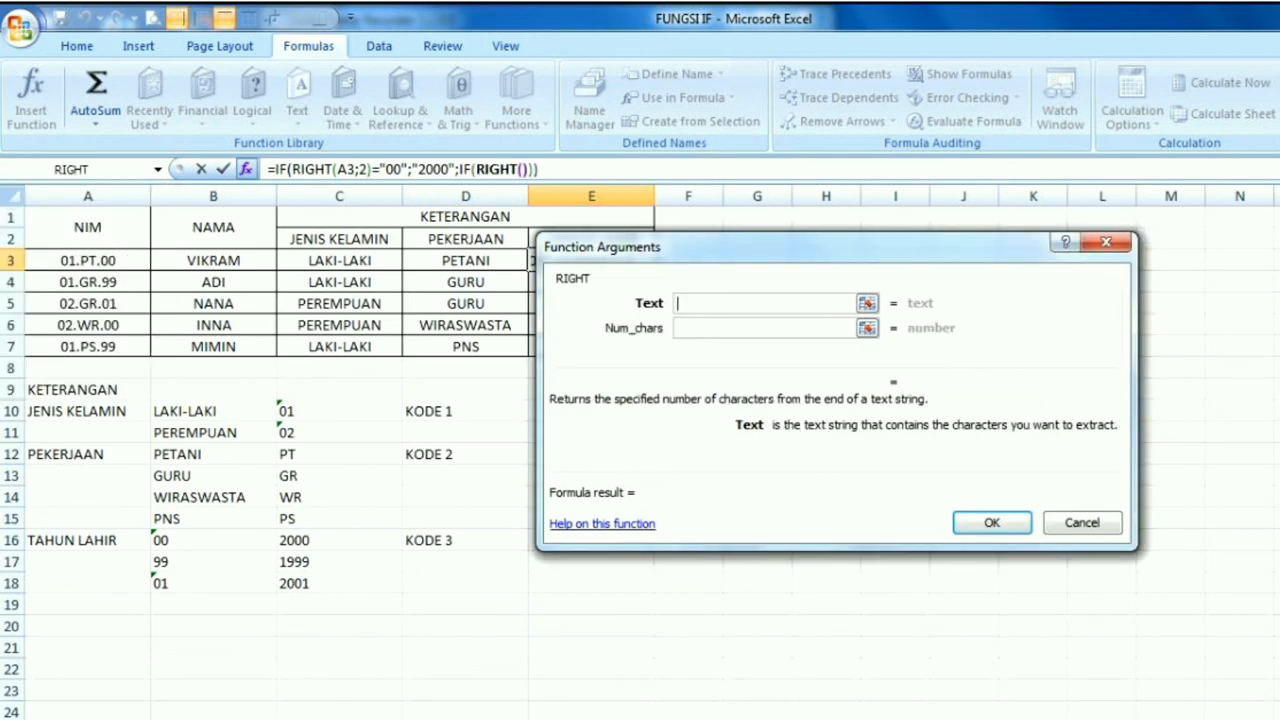
left_click(88, 261)
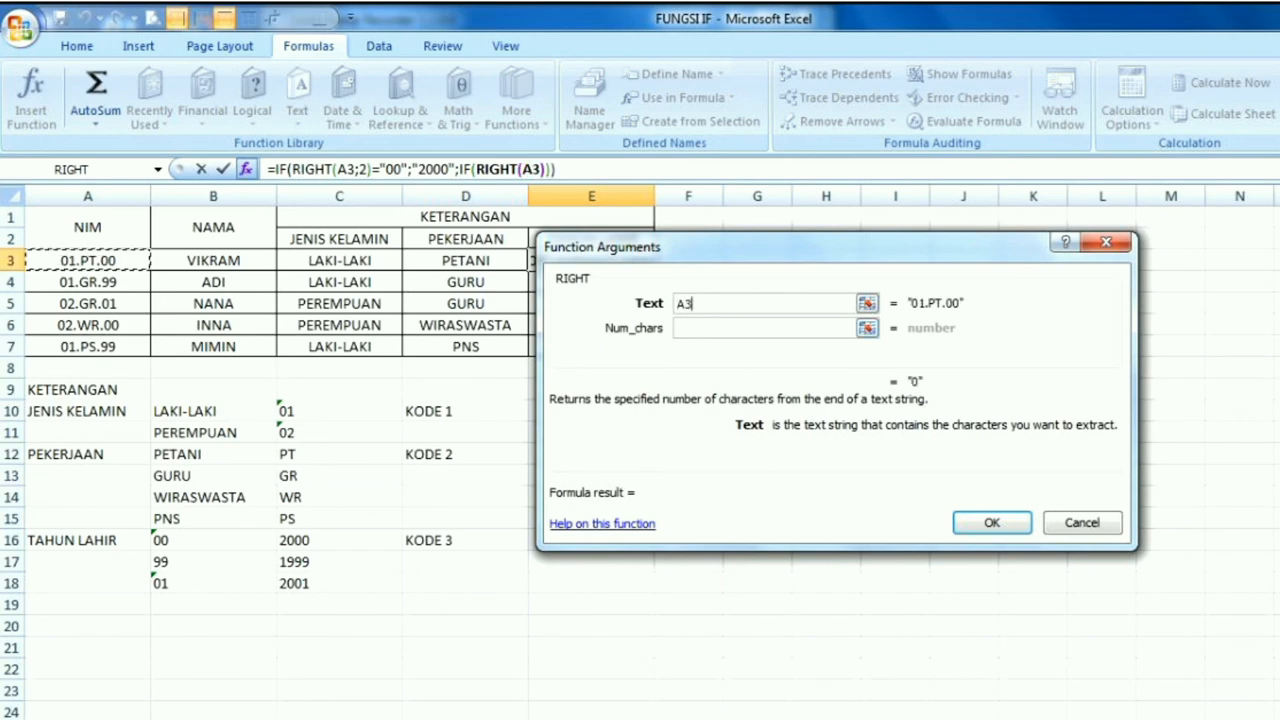
left_click(720, 328)
type("2")
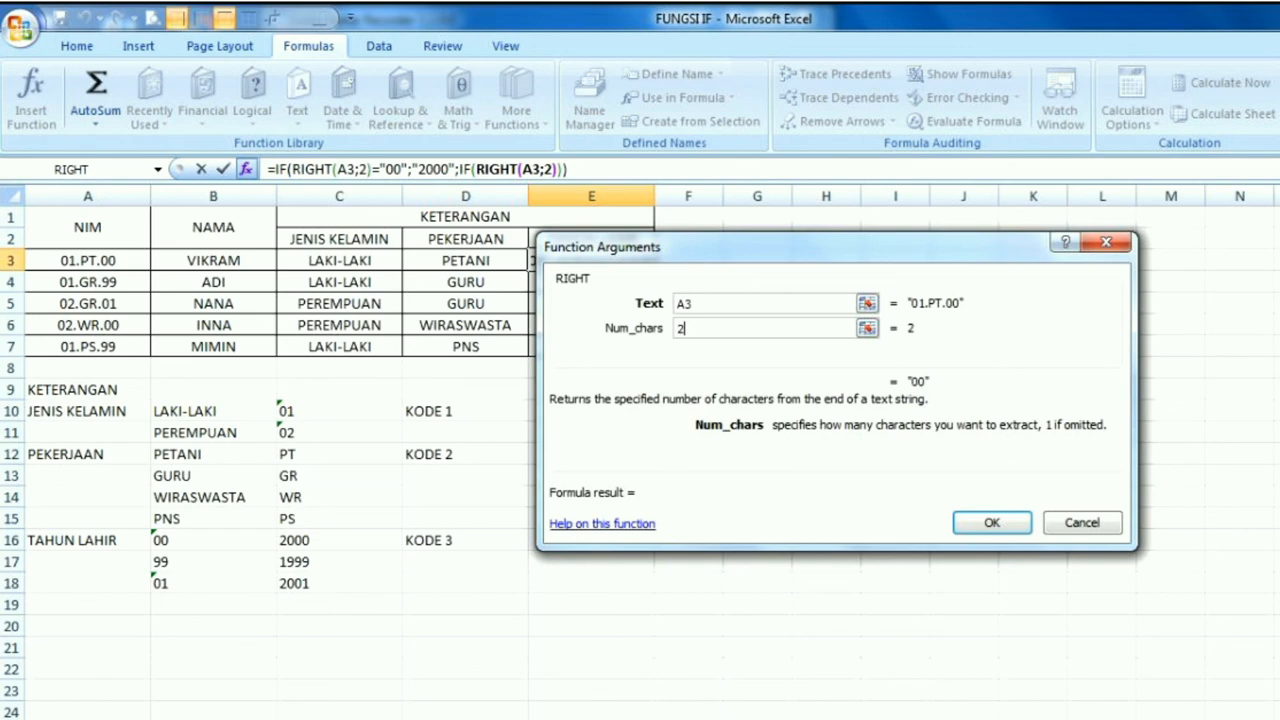
Return to the second IF's arguments in E3 and complete its logical test as RIGHT(A3;2)="99"
left_click(463, 169)
left_click(760, 303)
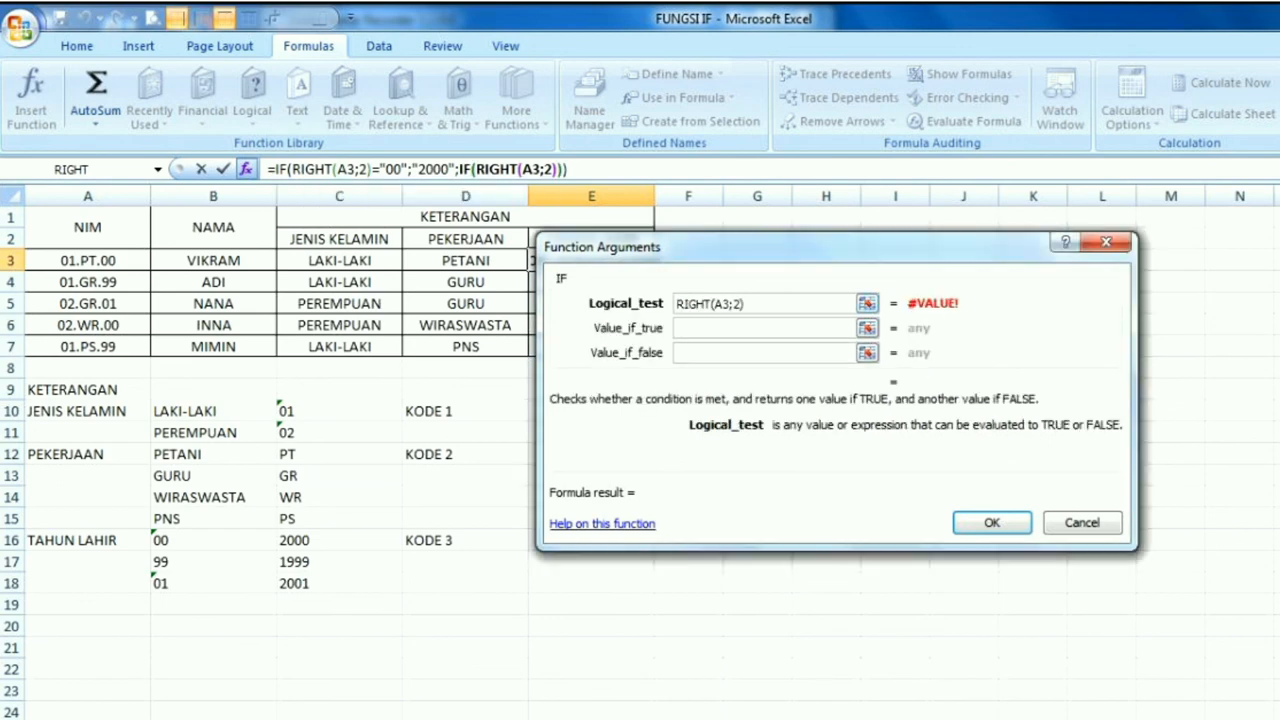
type("=")
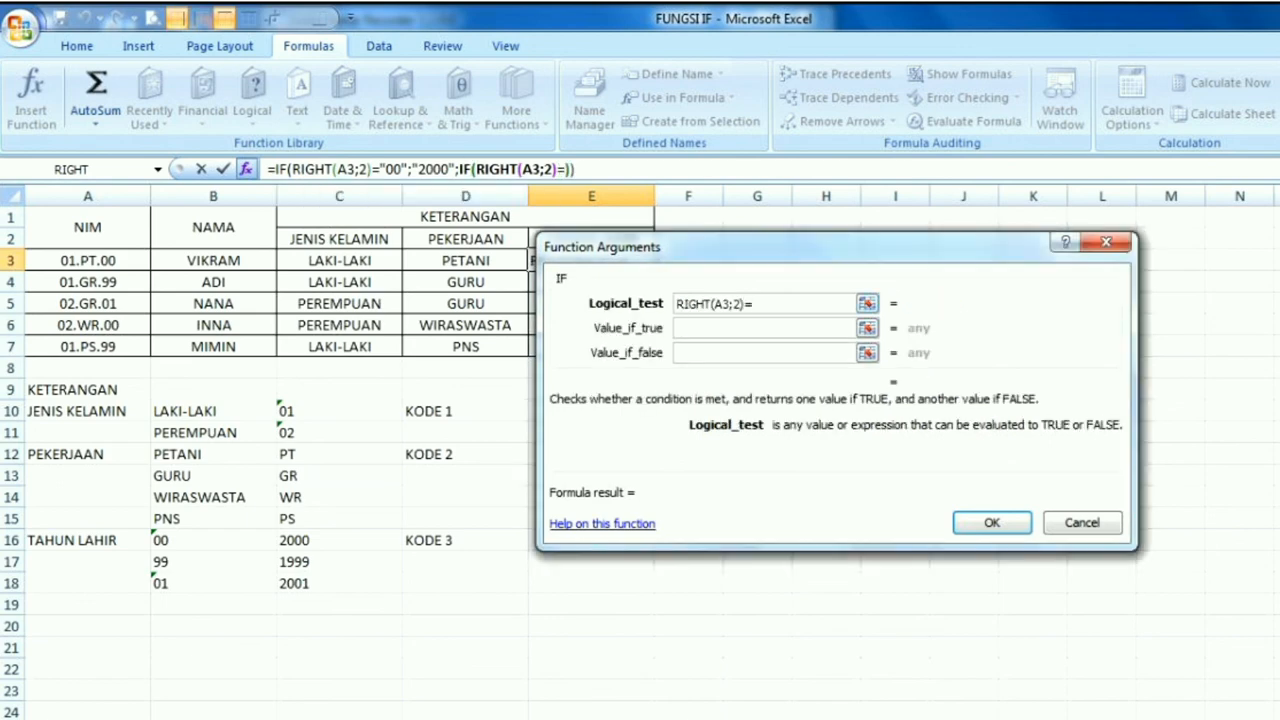
type("\"99\"")
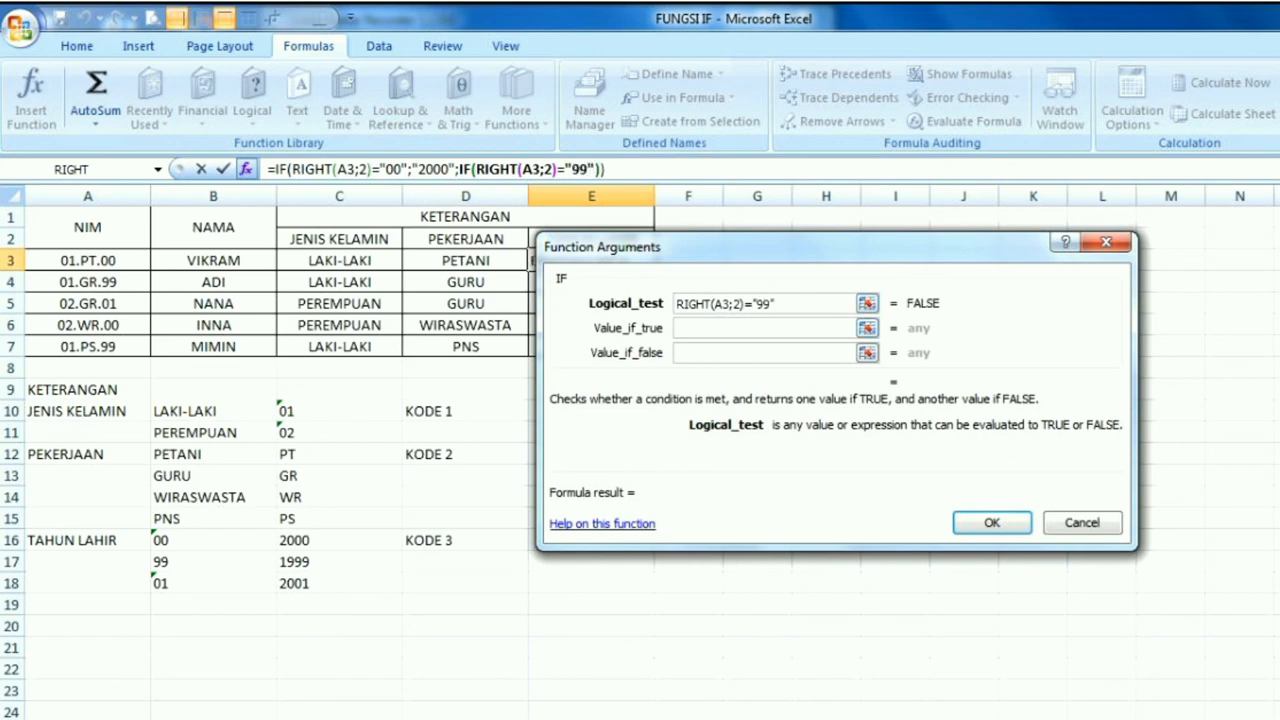
Set the value if true of the second IF in E3 to "1999"
key("Tab")
type("\"")
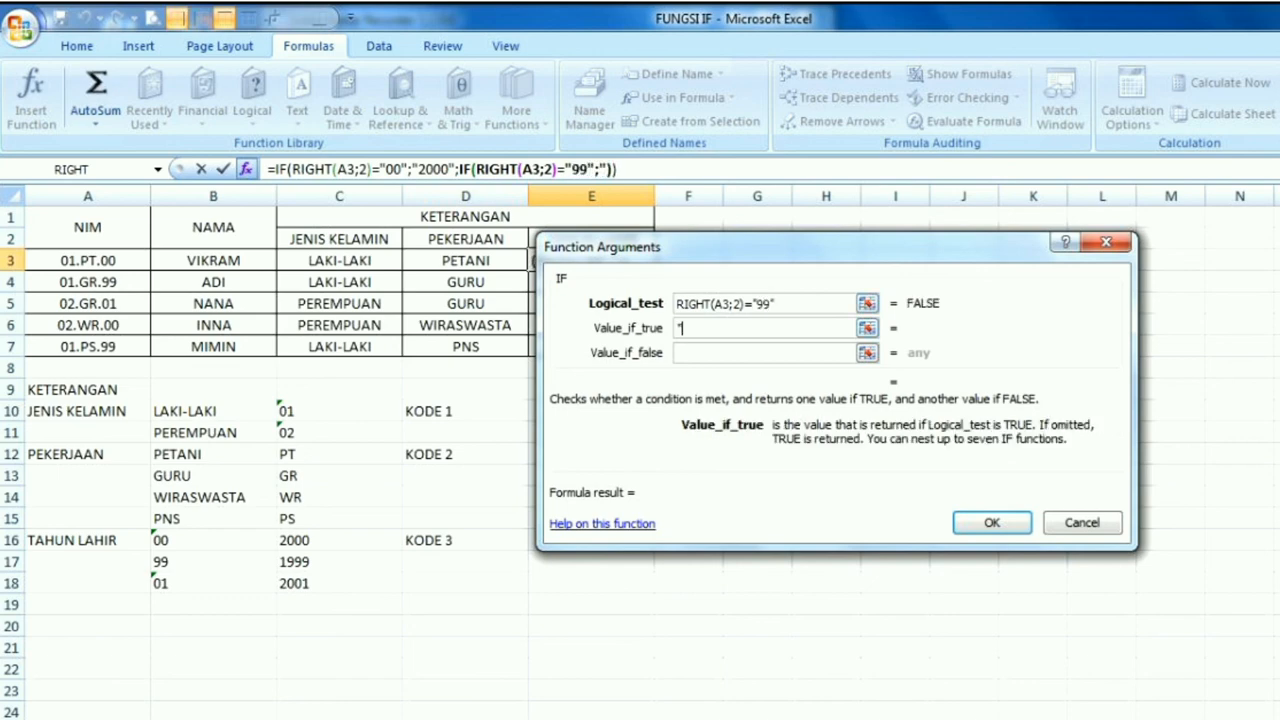
type("1999")
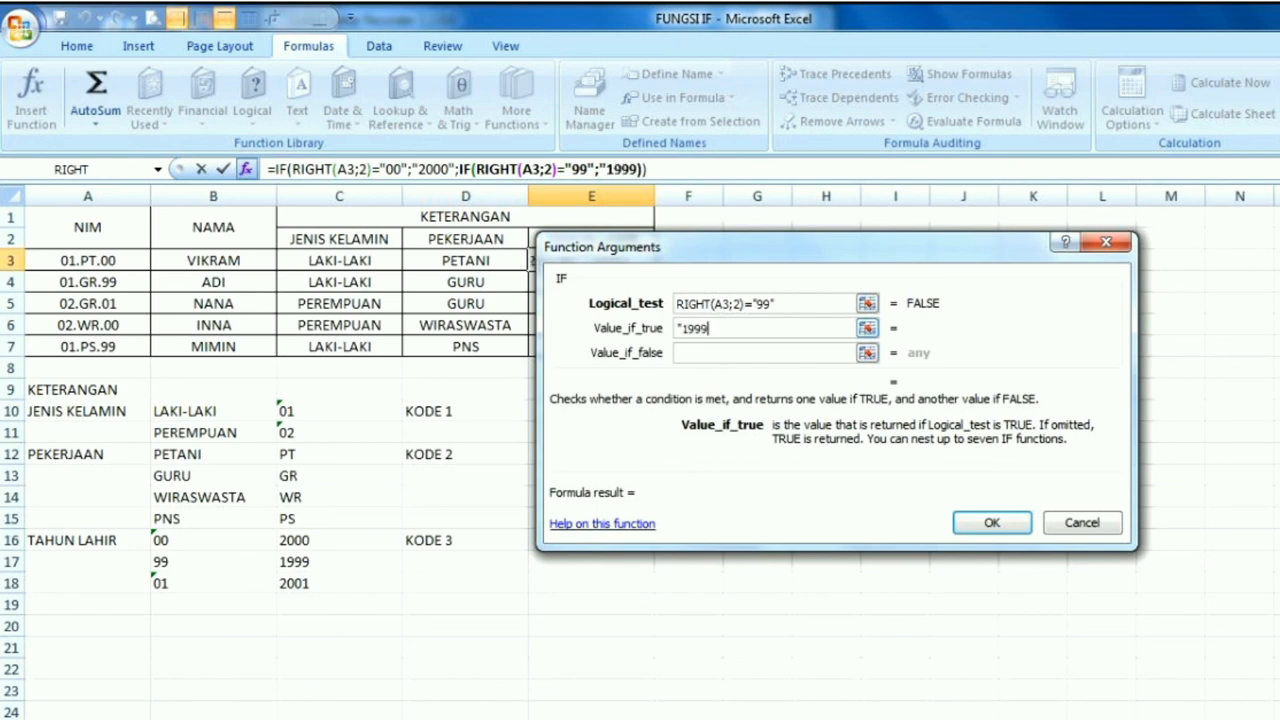
type("\"")
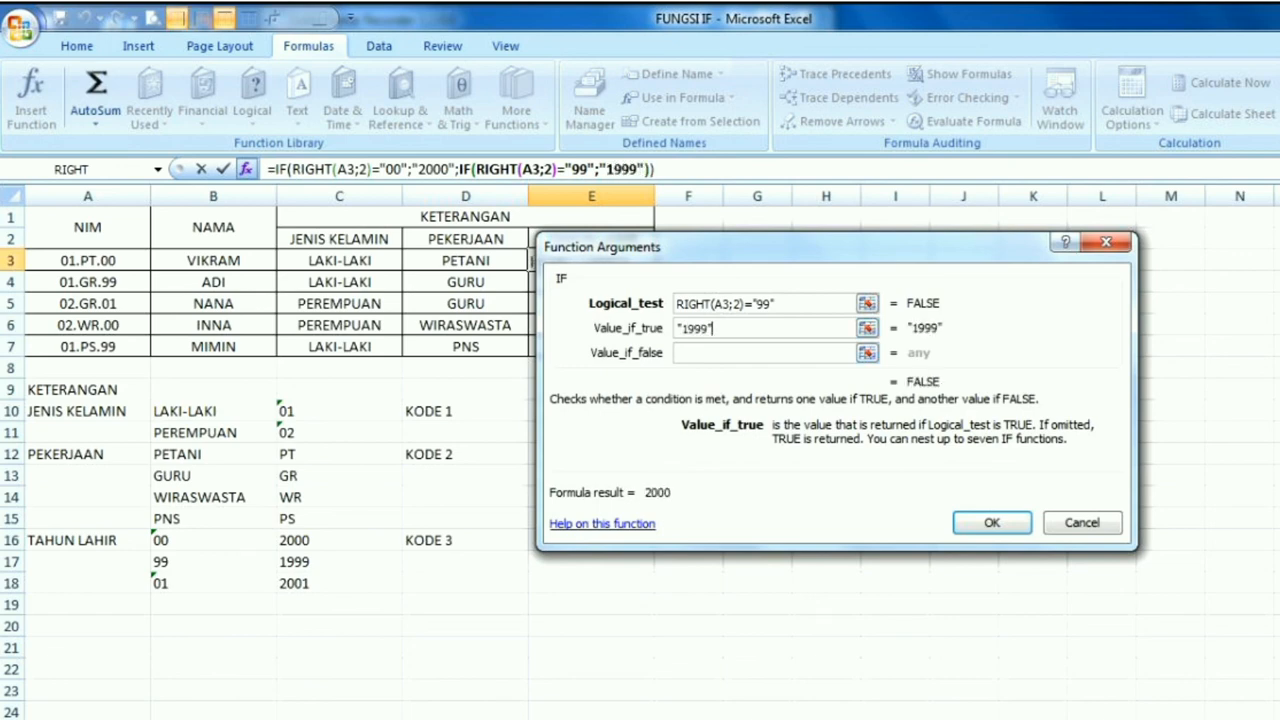
Nest a third IF function as the value if false of the second IF in E3
key("Tab")
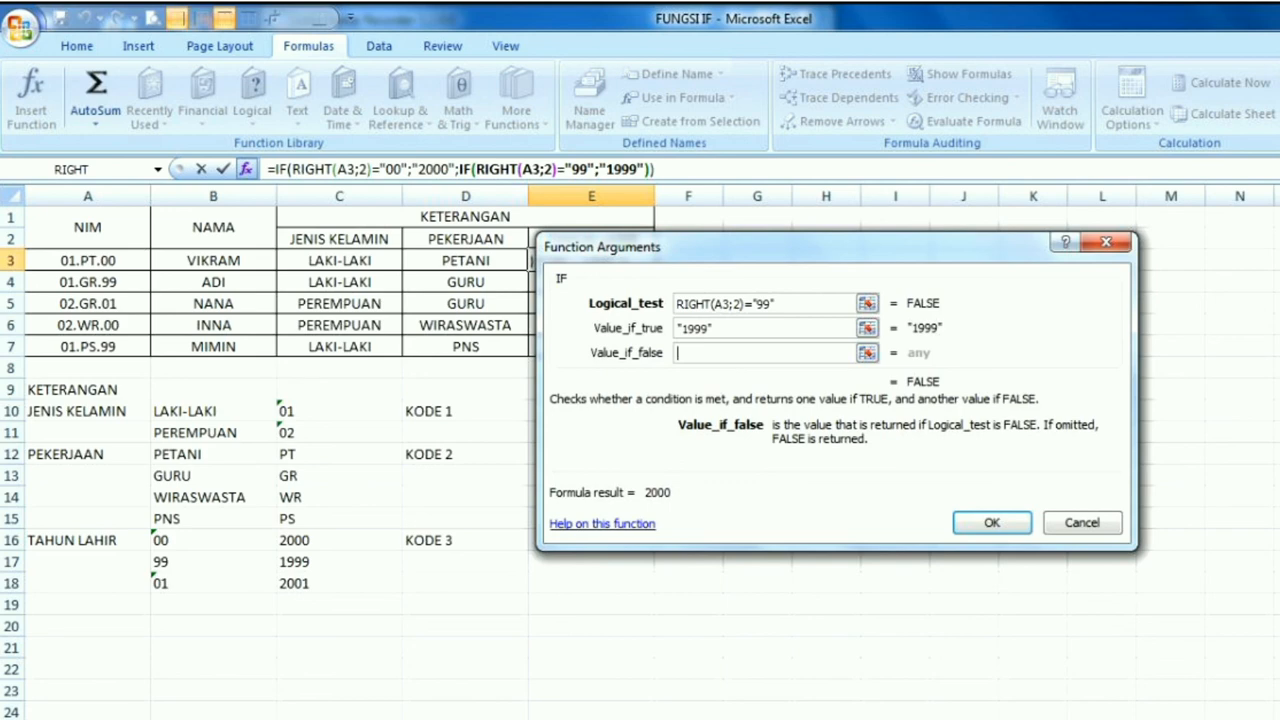
left_click(157, 169)
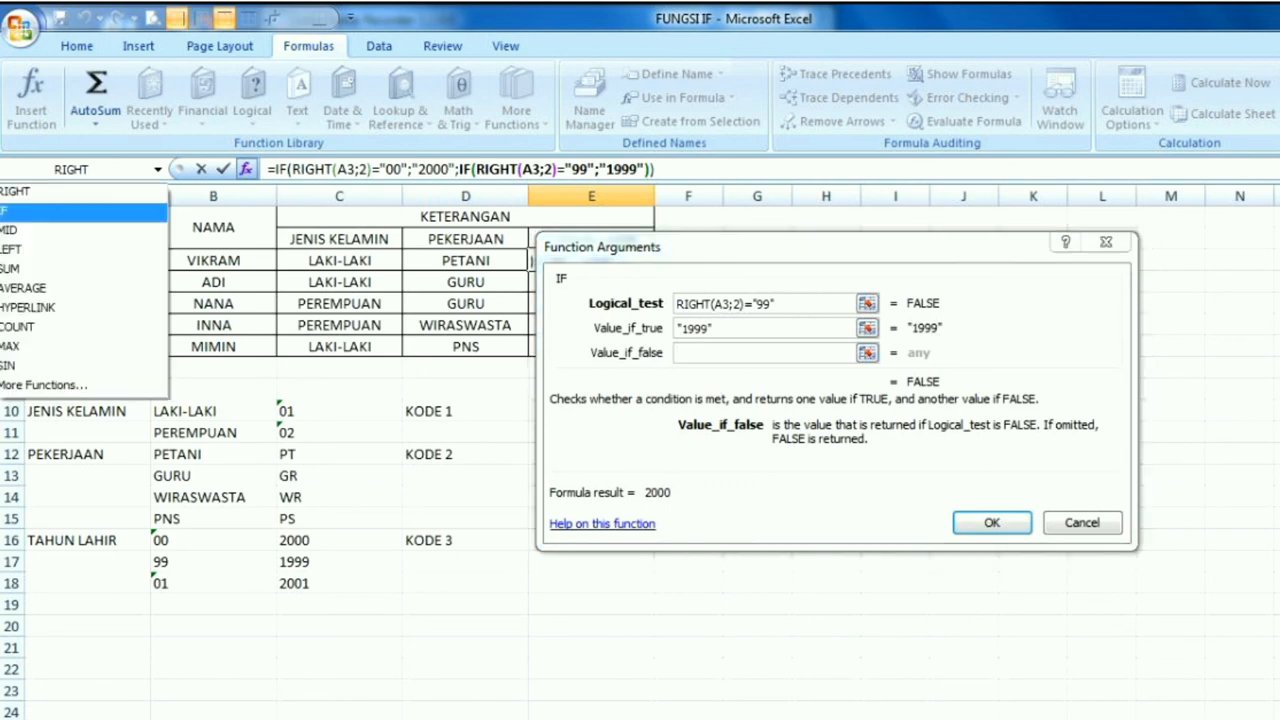
left_click(80, 211)
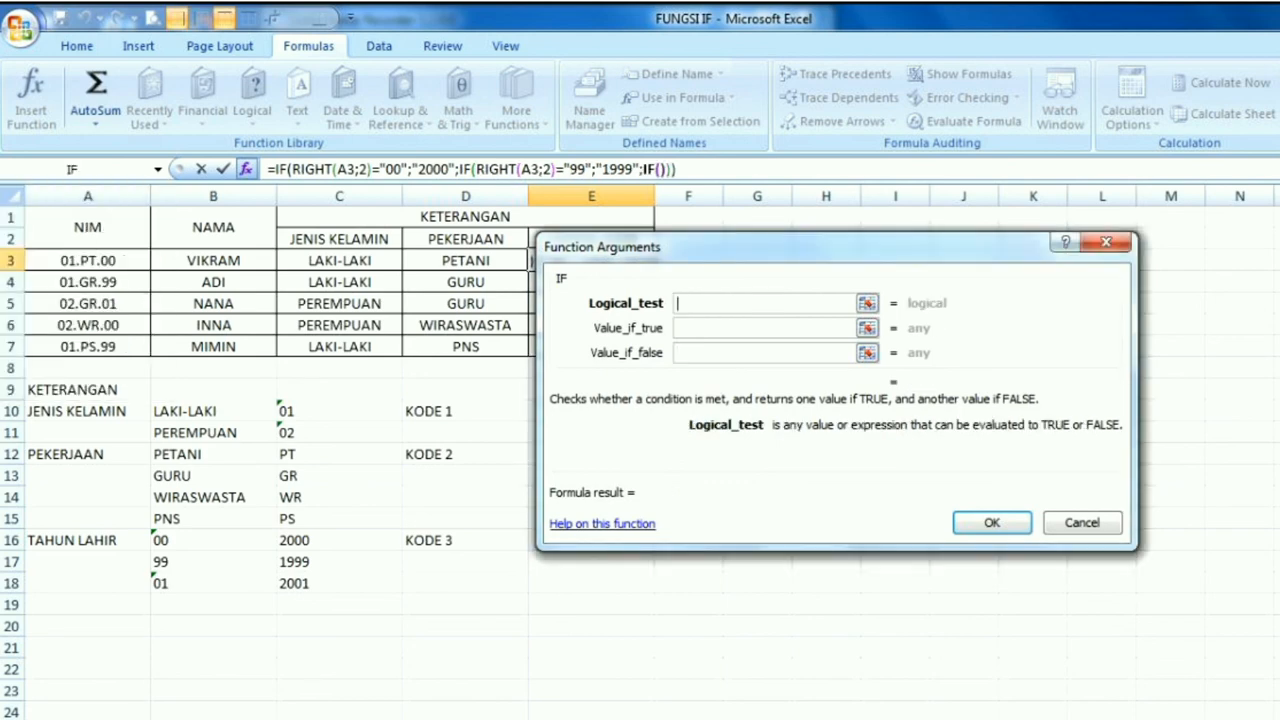
Insert a RIGHT function as the third IF's logical test in E3, with text A3 and 2 characters
left_click(157, 169)
left_click(60, 193)
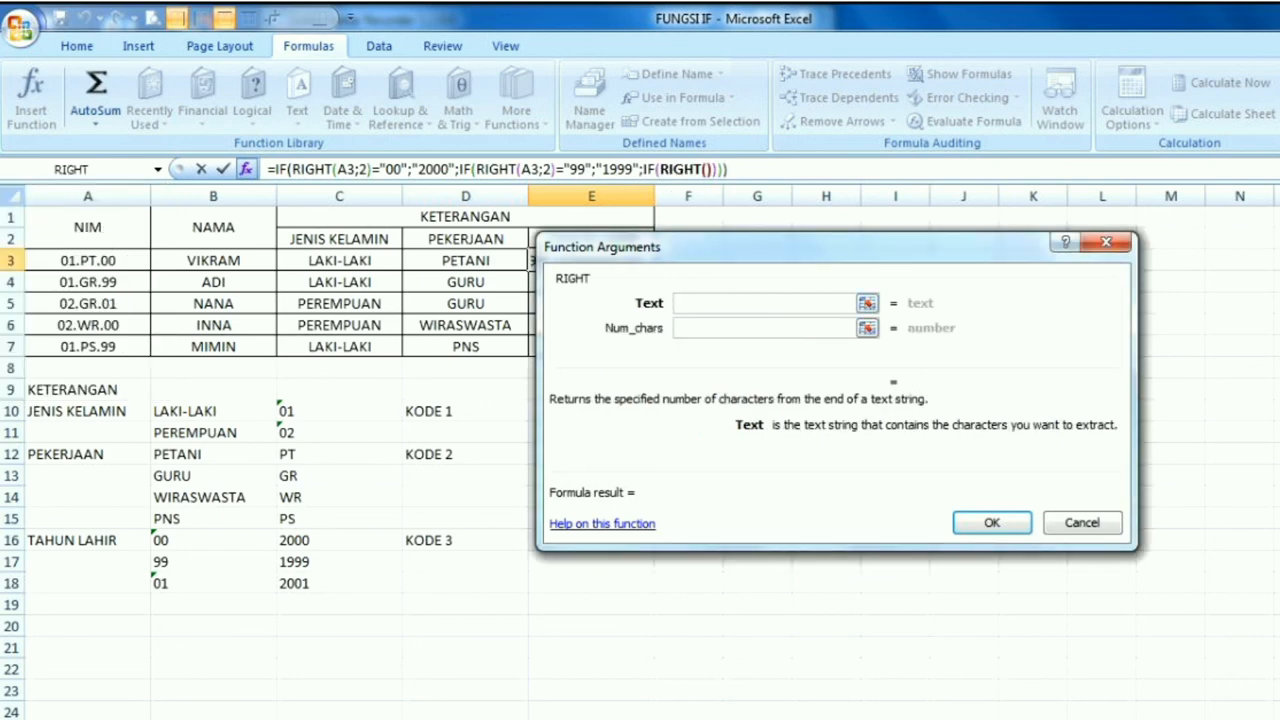
left_click(88, 261)
left_click(764, 328)
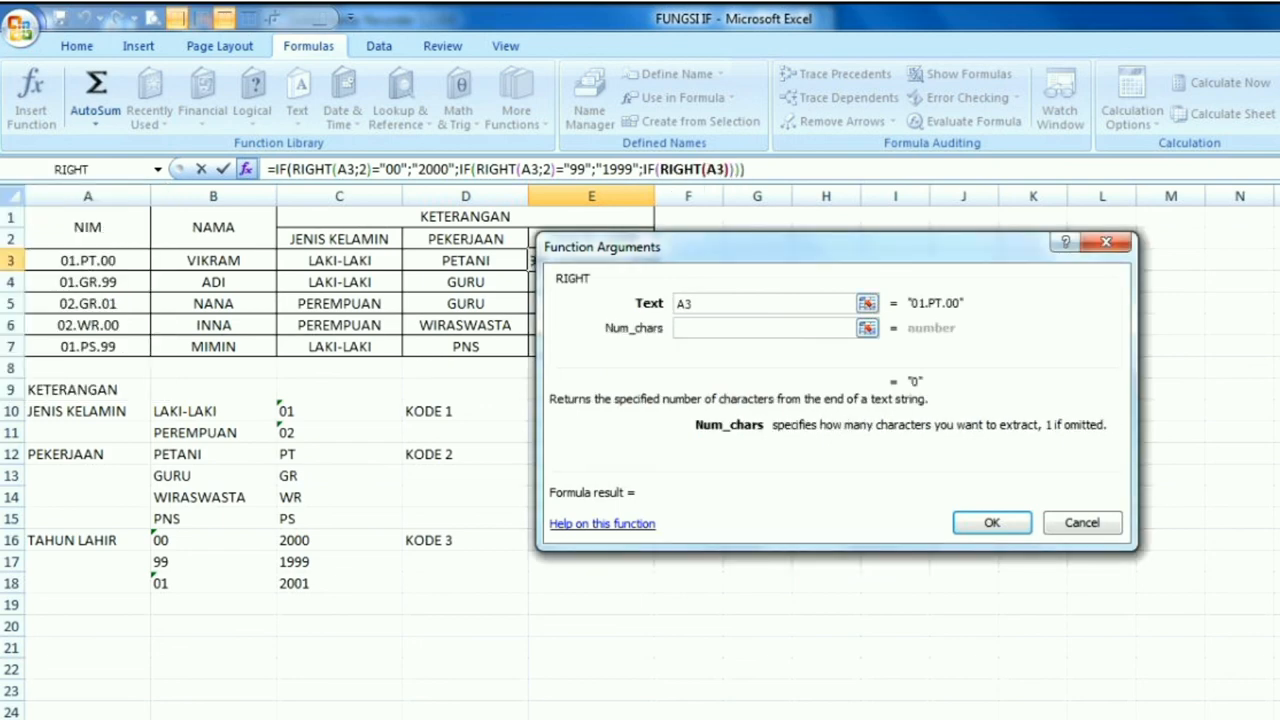
type("2")
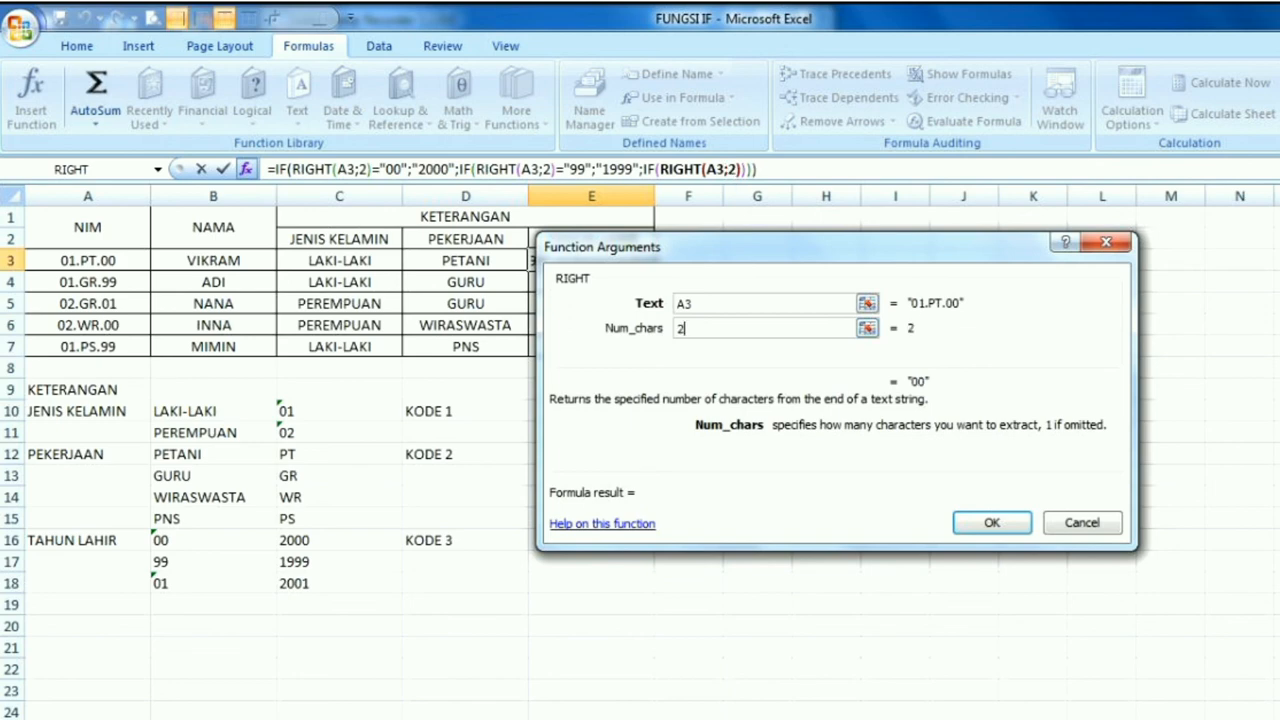
Return to the third IF's arguments in E3 and complete its logical test as RIGHT(A3;2)="01"
left_click(650, 170)
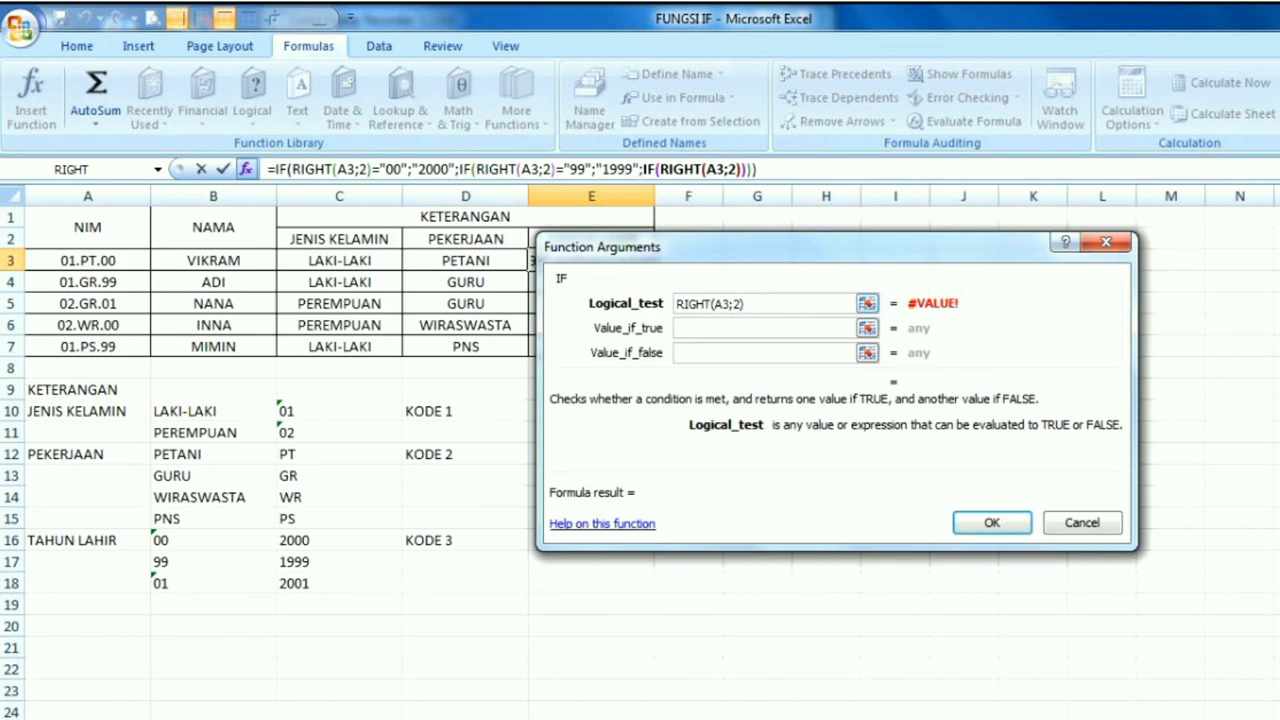
type("=")
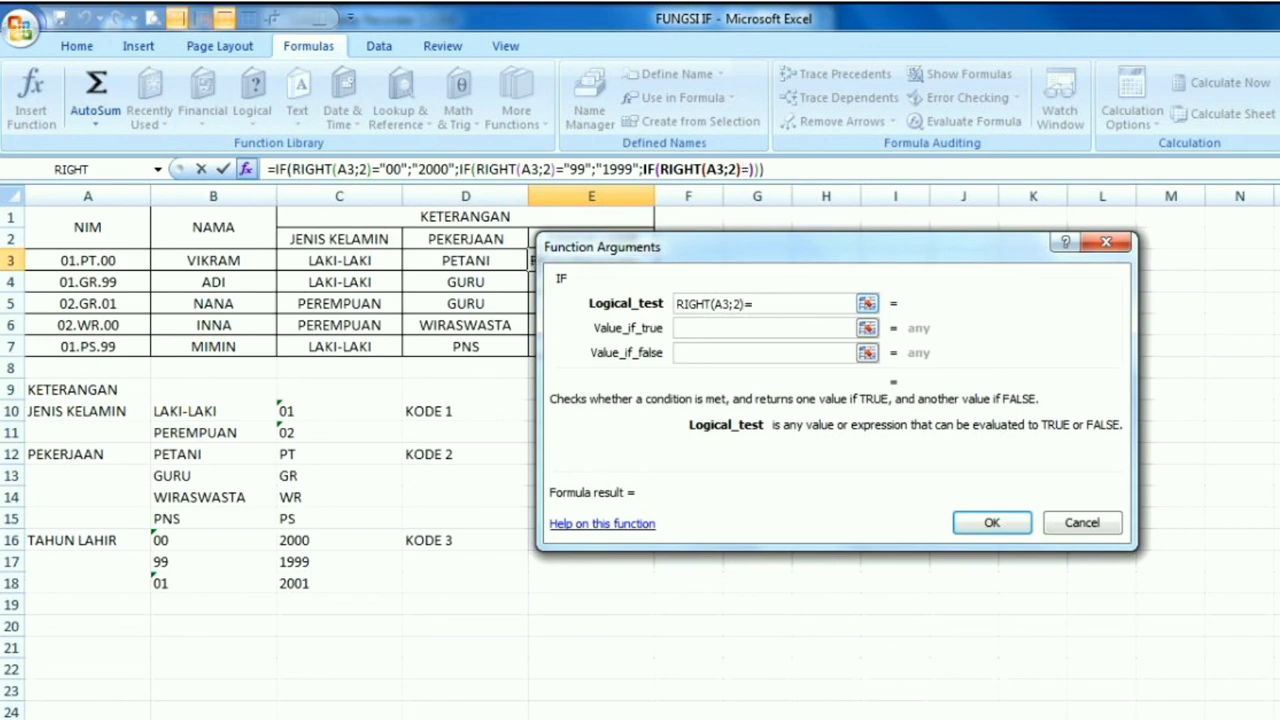
type("\"01\"")
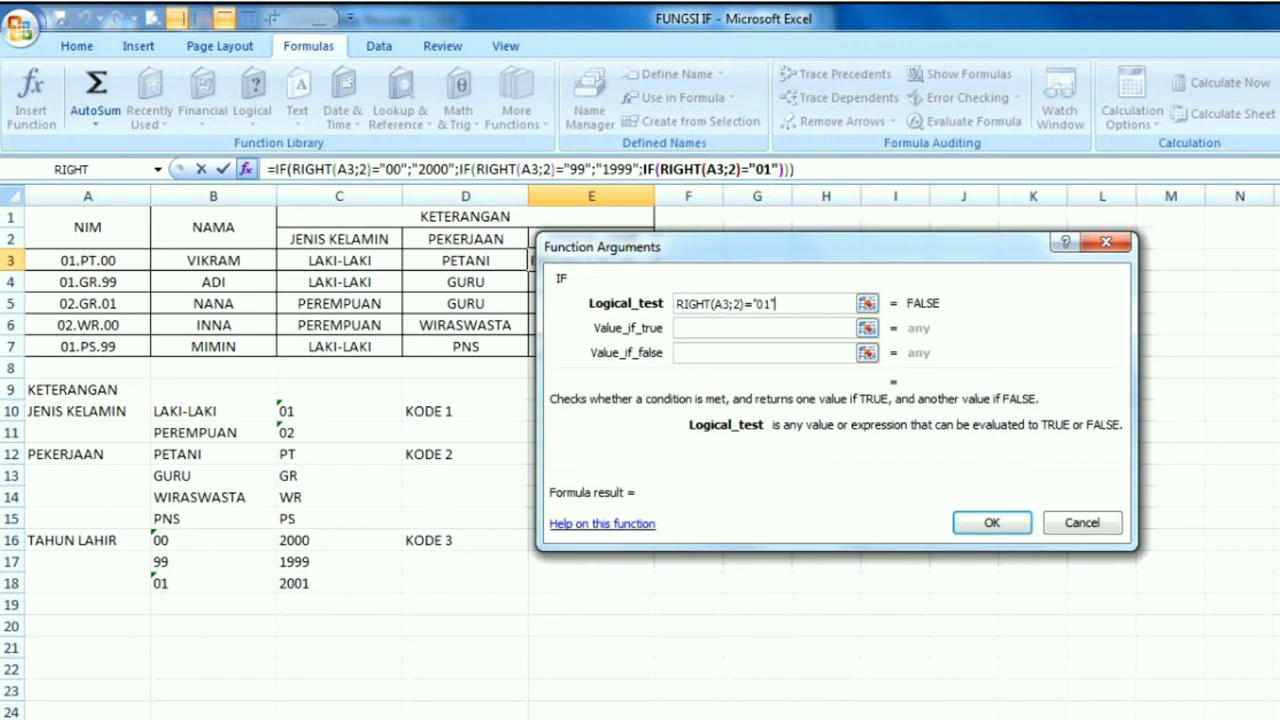
Set the third IF's value if true to "2001" and value if false to "", and enter the formula in E3
key("Tab")
type("\"2")
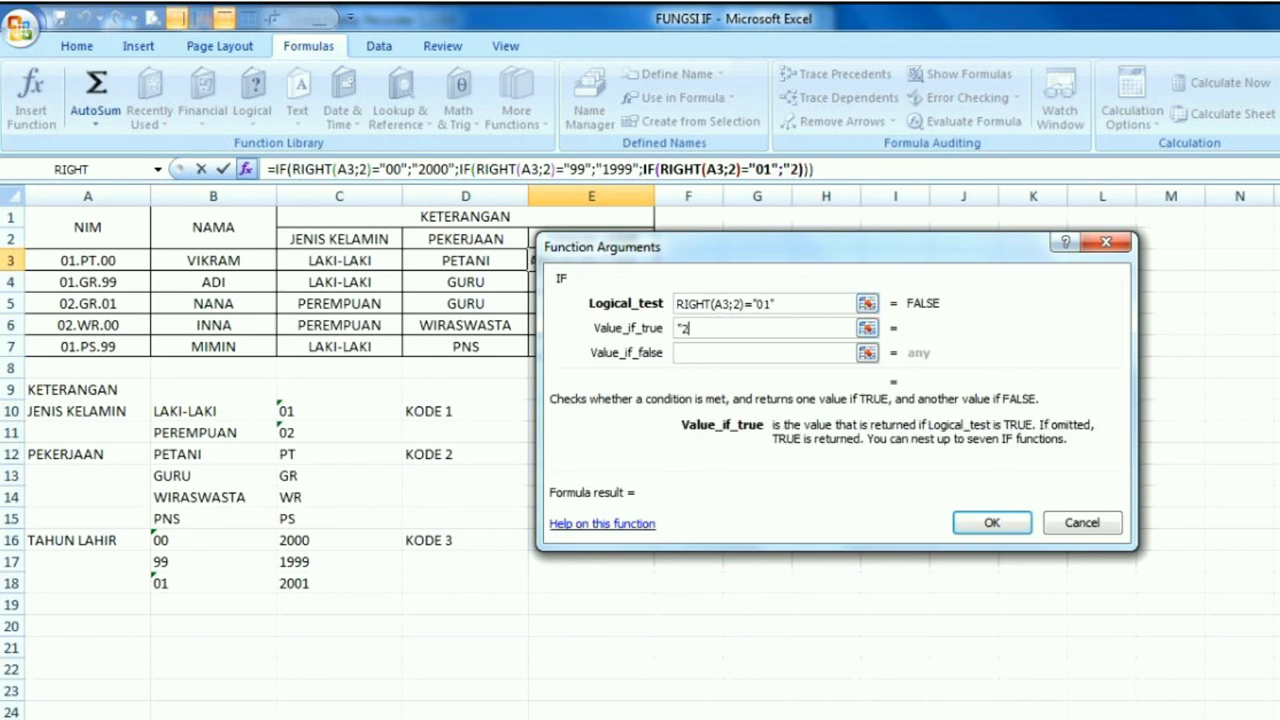
type("001\"")
key("Tab")
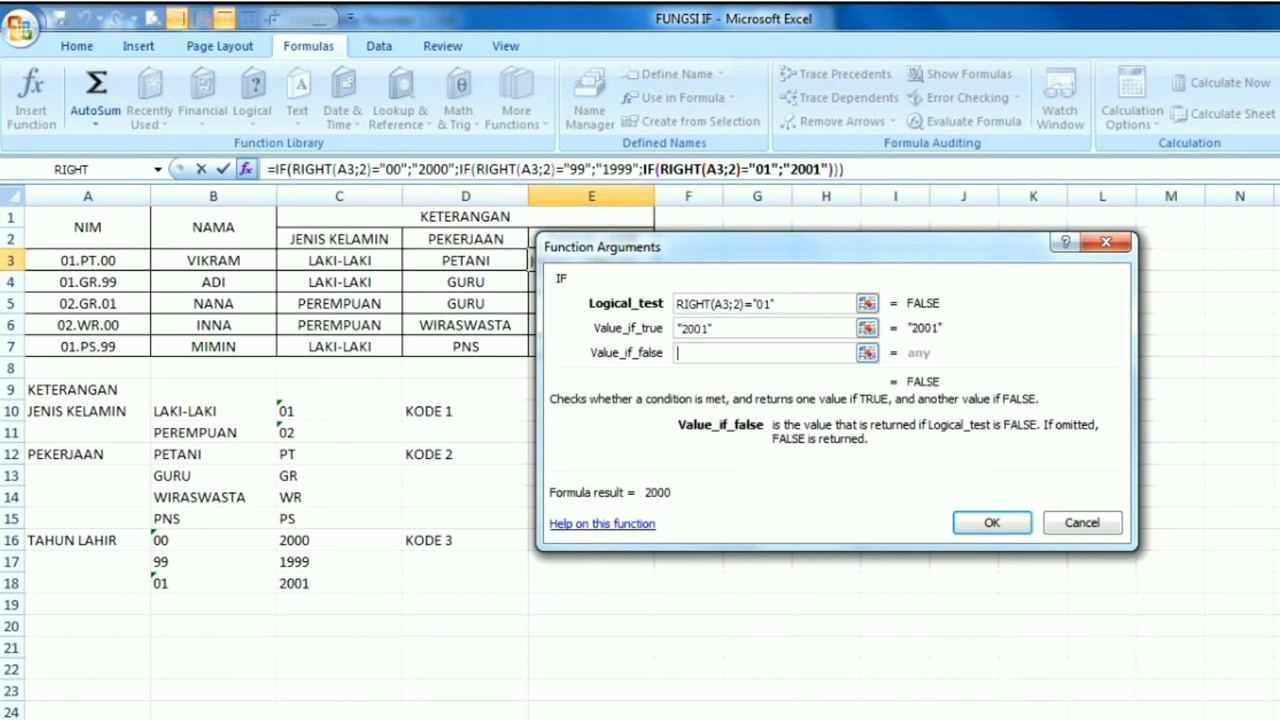
type("\"\"")
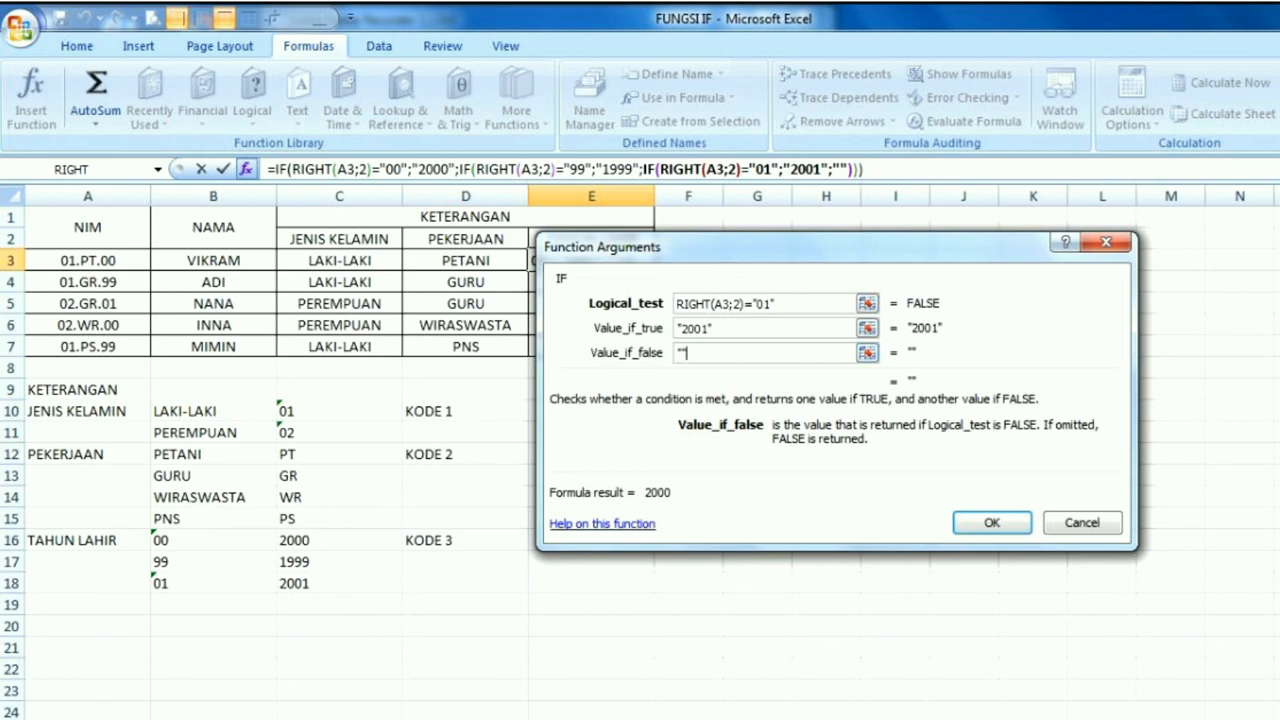
key("Return")
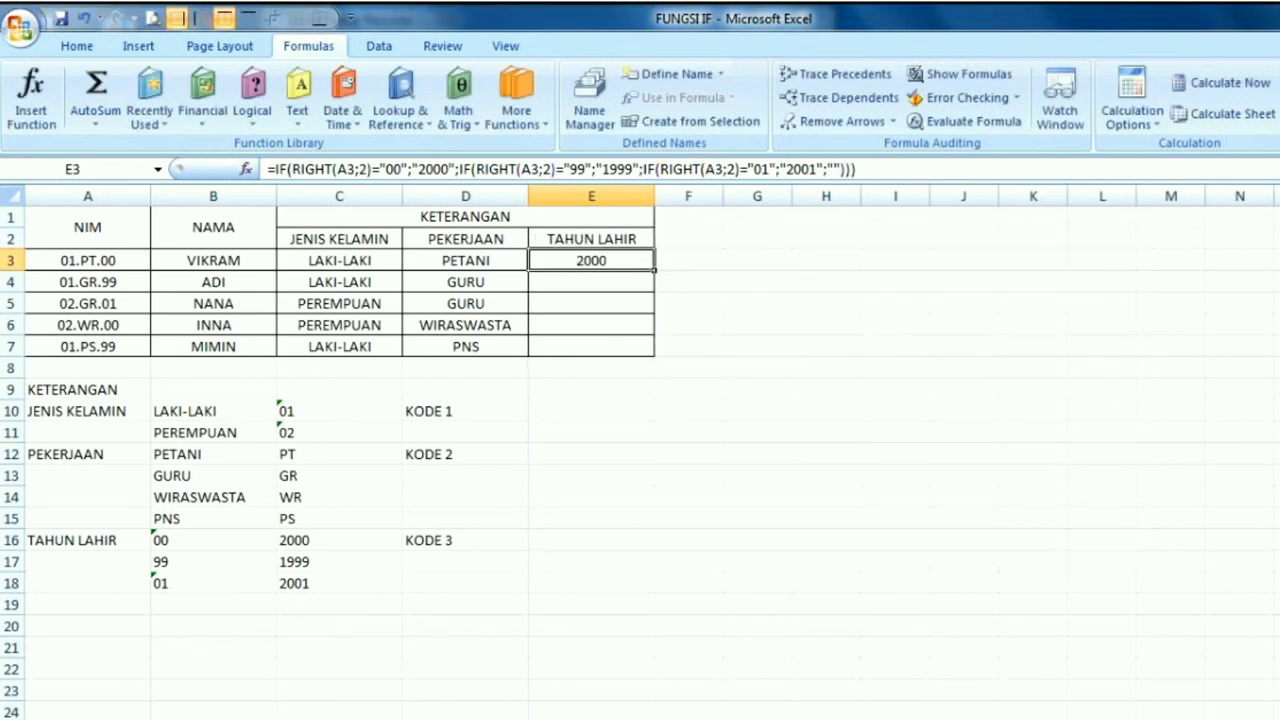
Fill the TAHUN LAHIR formula from E3 down through E7
left_click_drag(655, 269, 652, 354)
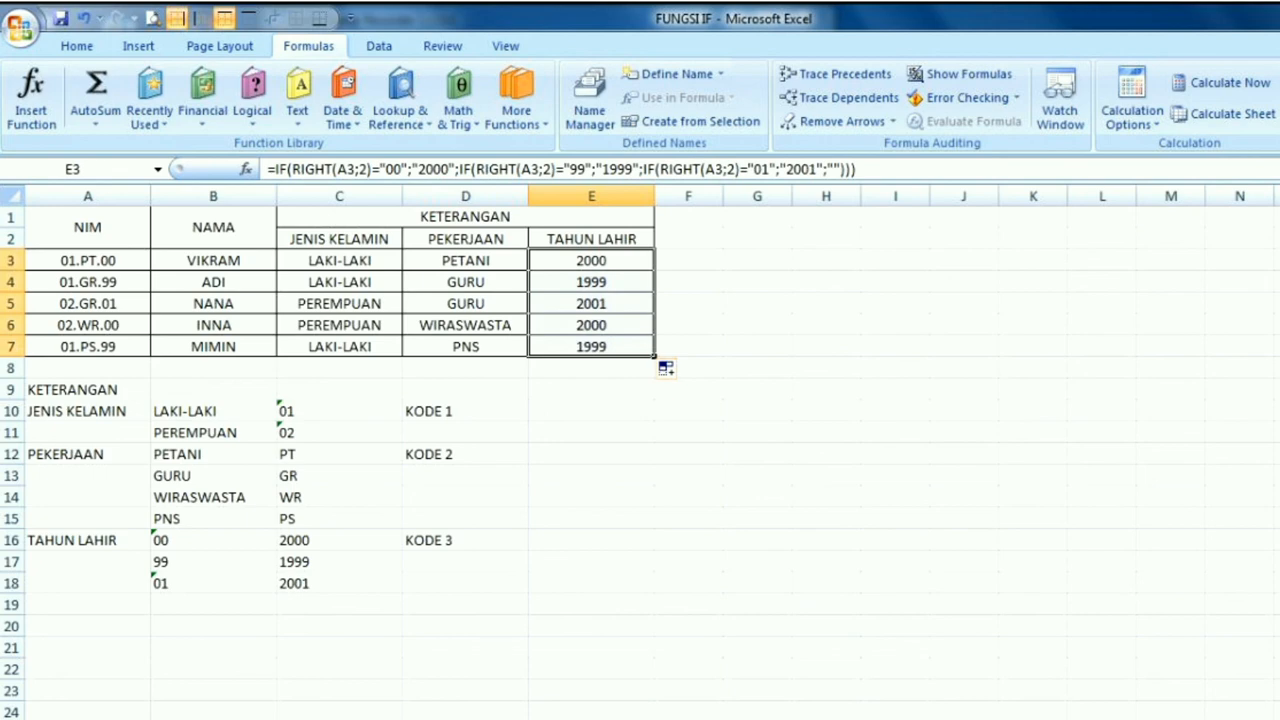
left_click(688, 346)
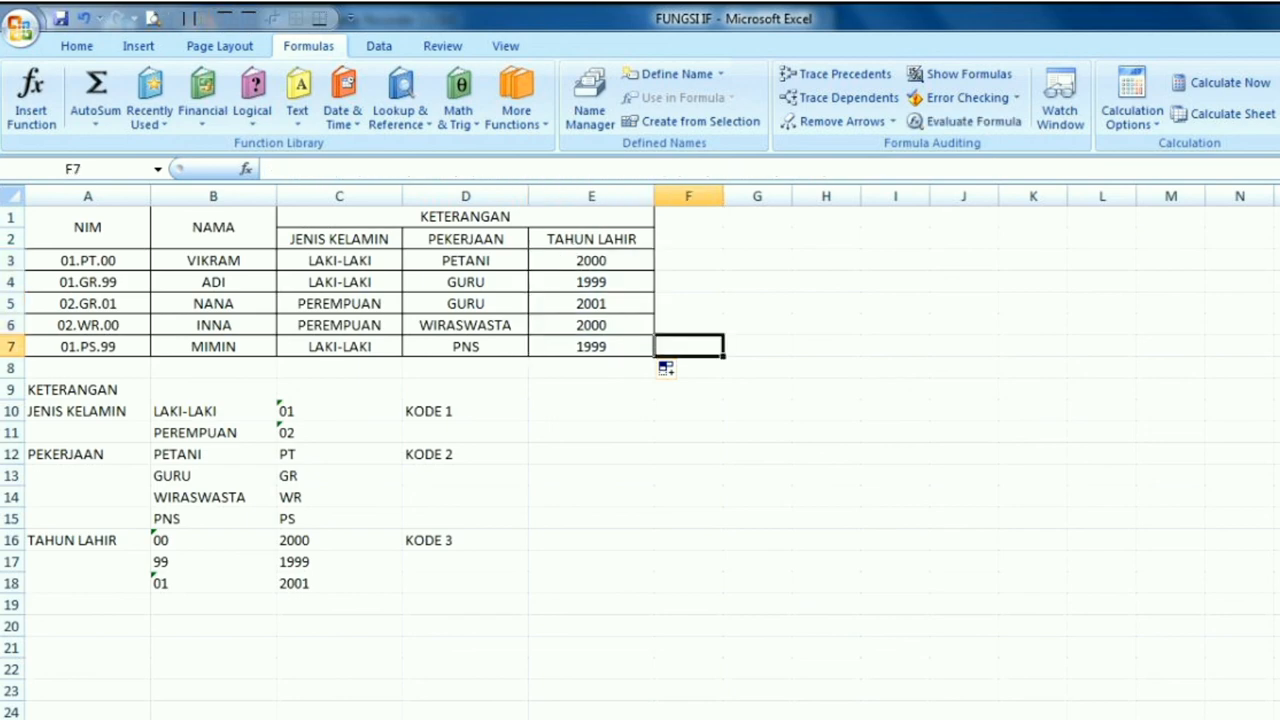